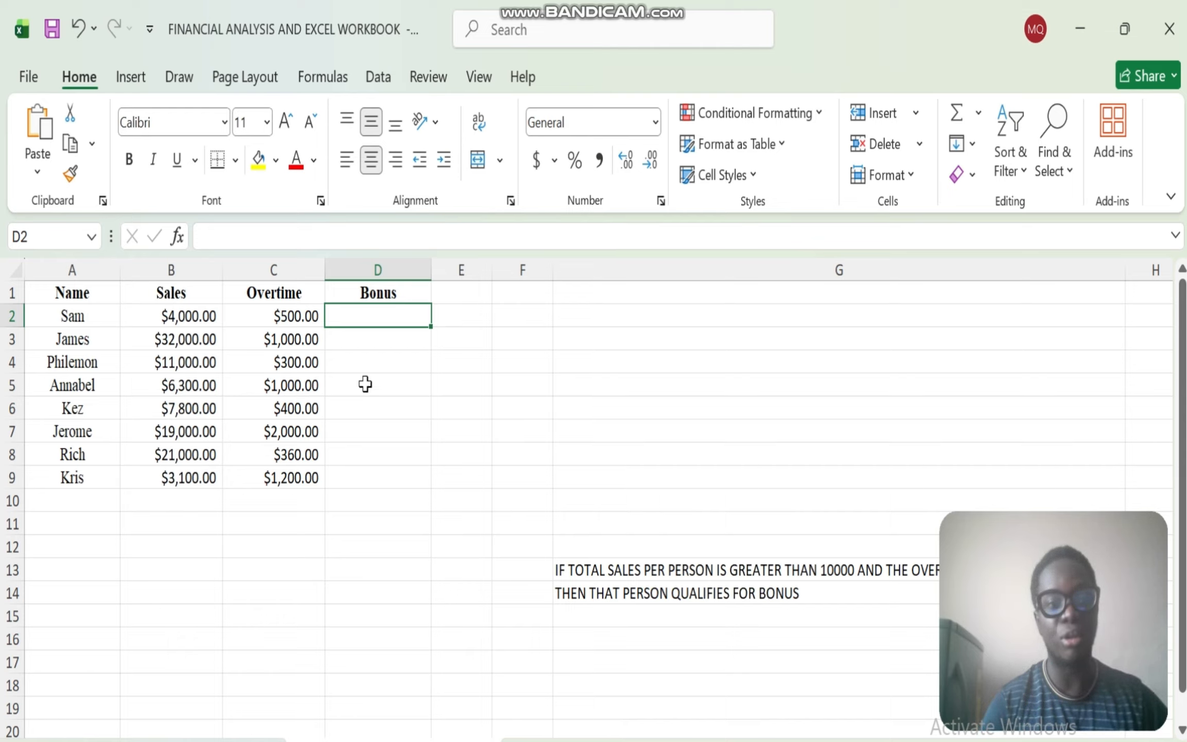
left_click(182, 319)
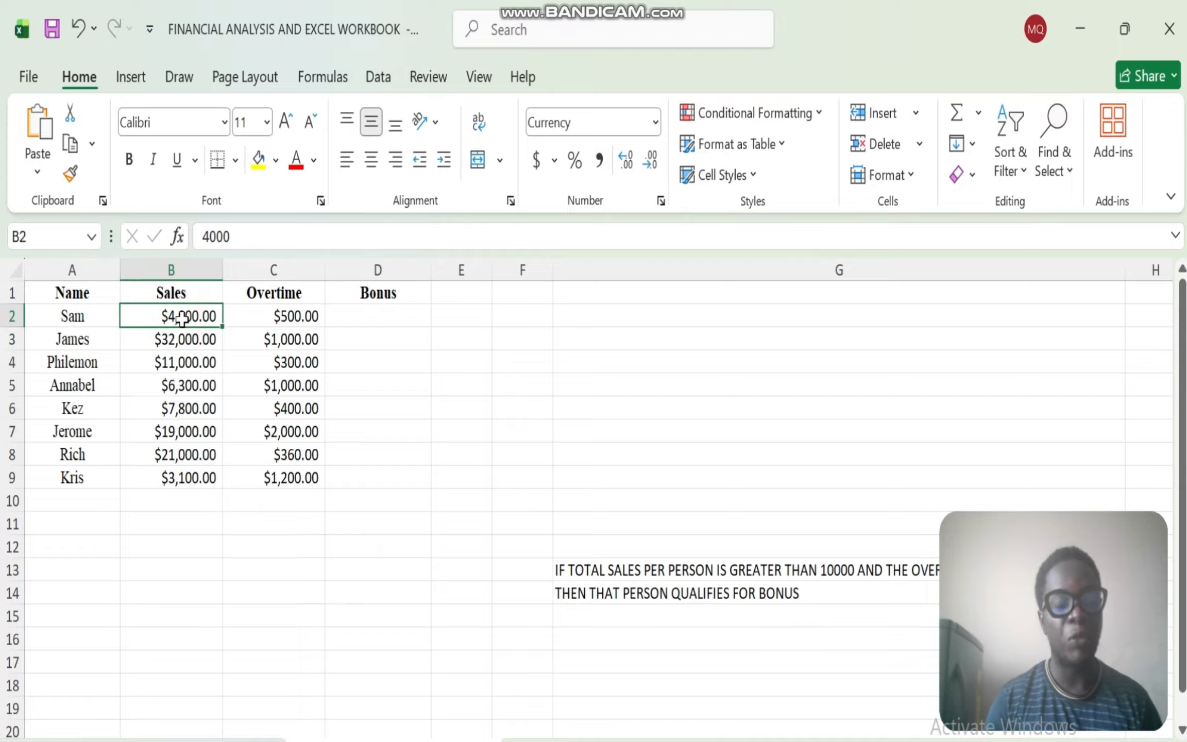
left_click(300, 320)
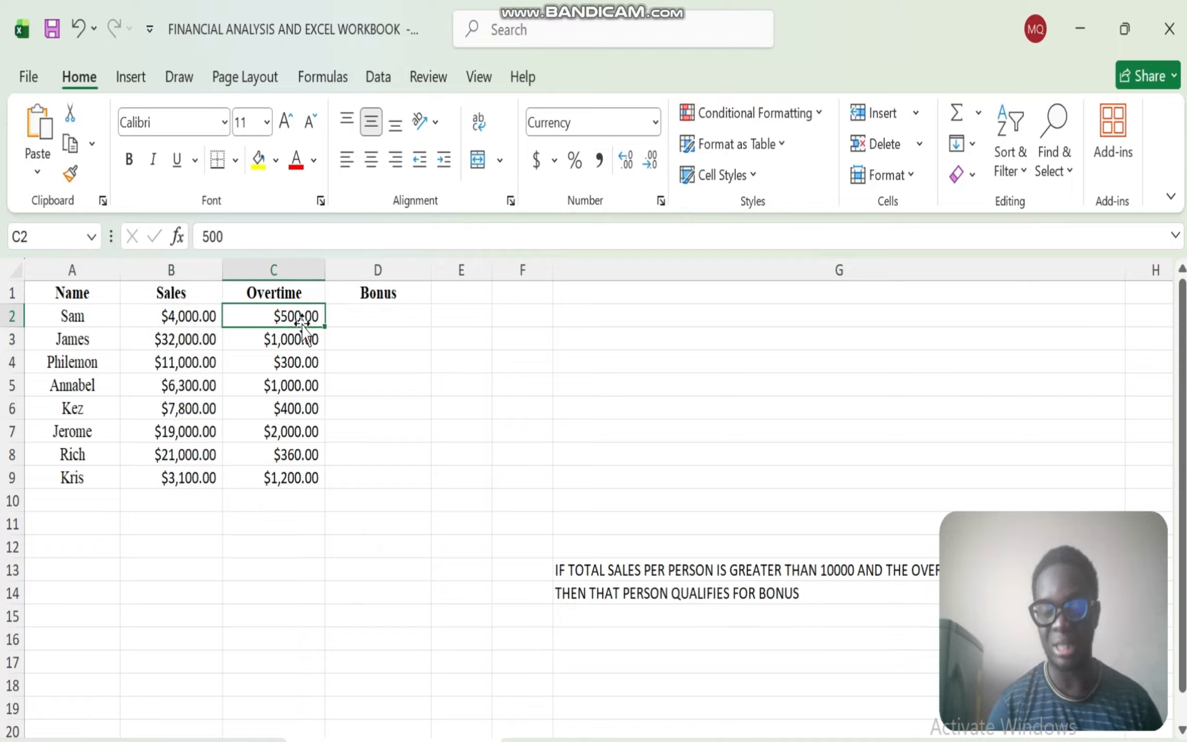
left_click(392, 320)
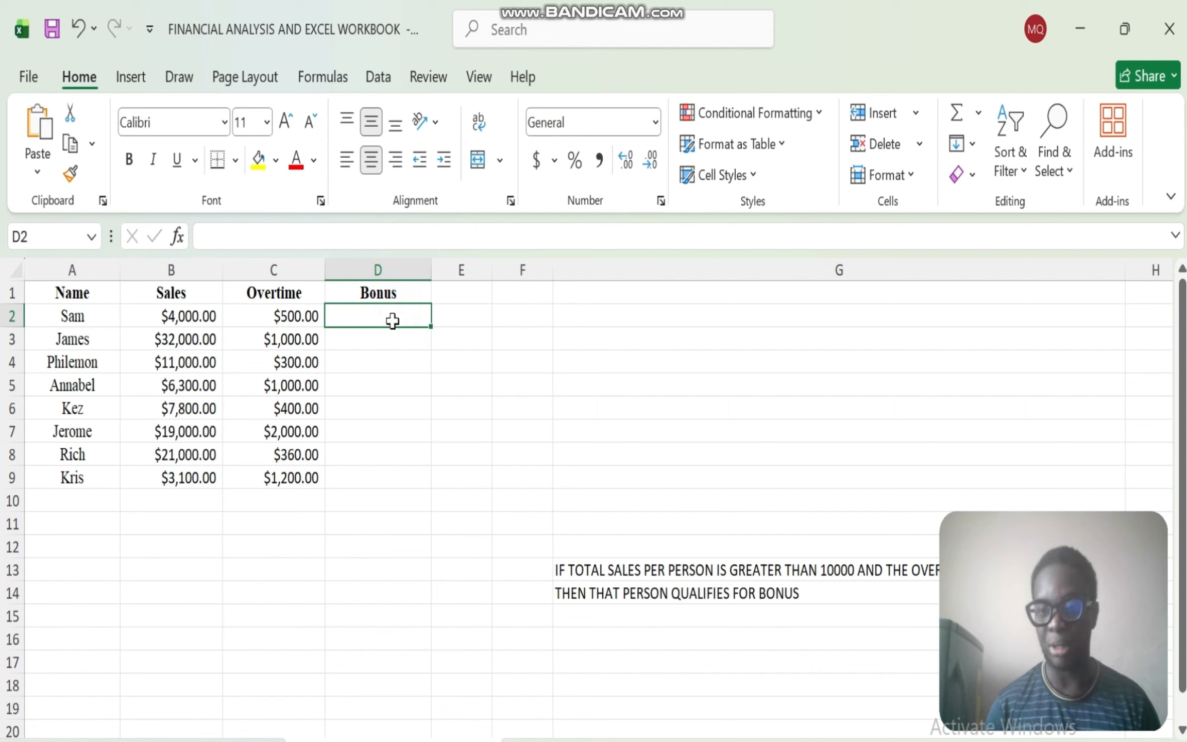
left_click(170, 317)
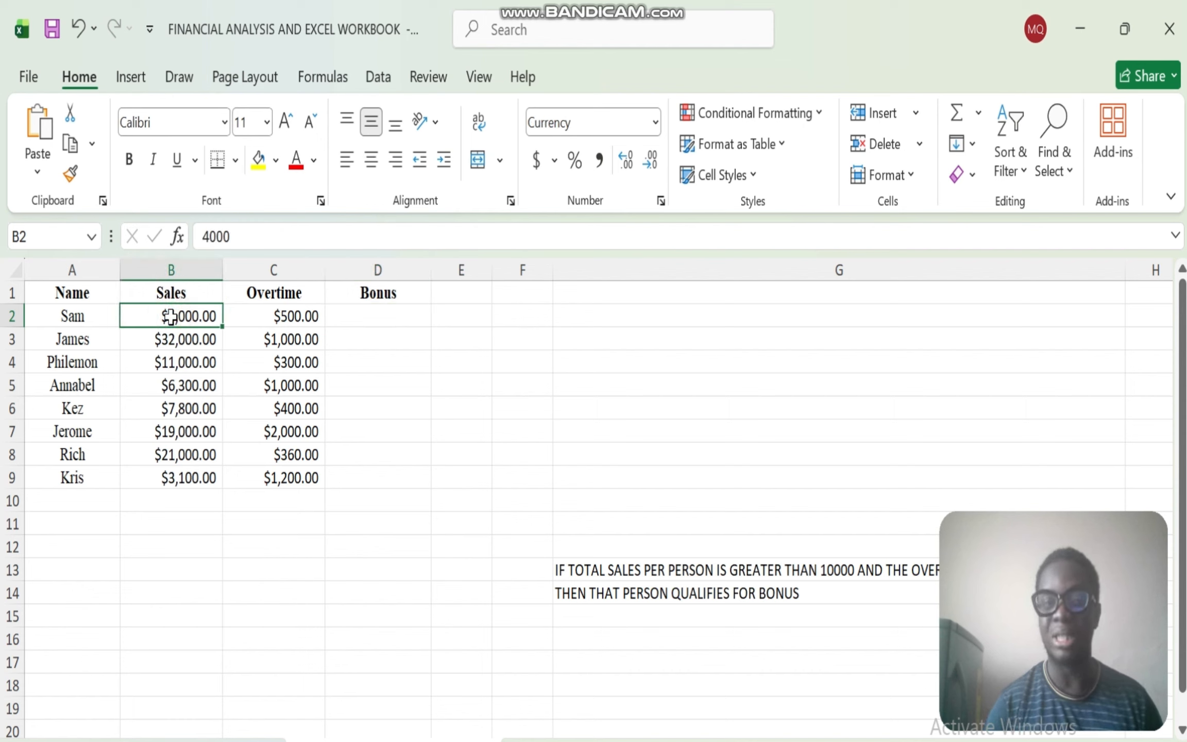
left_click(298, 317)
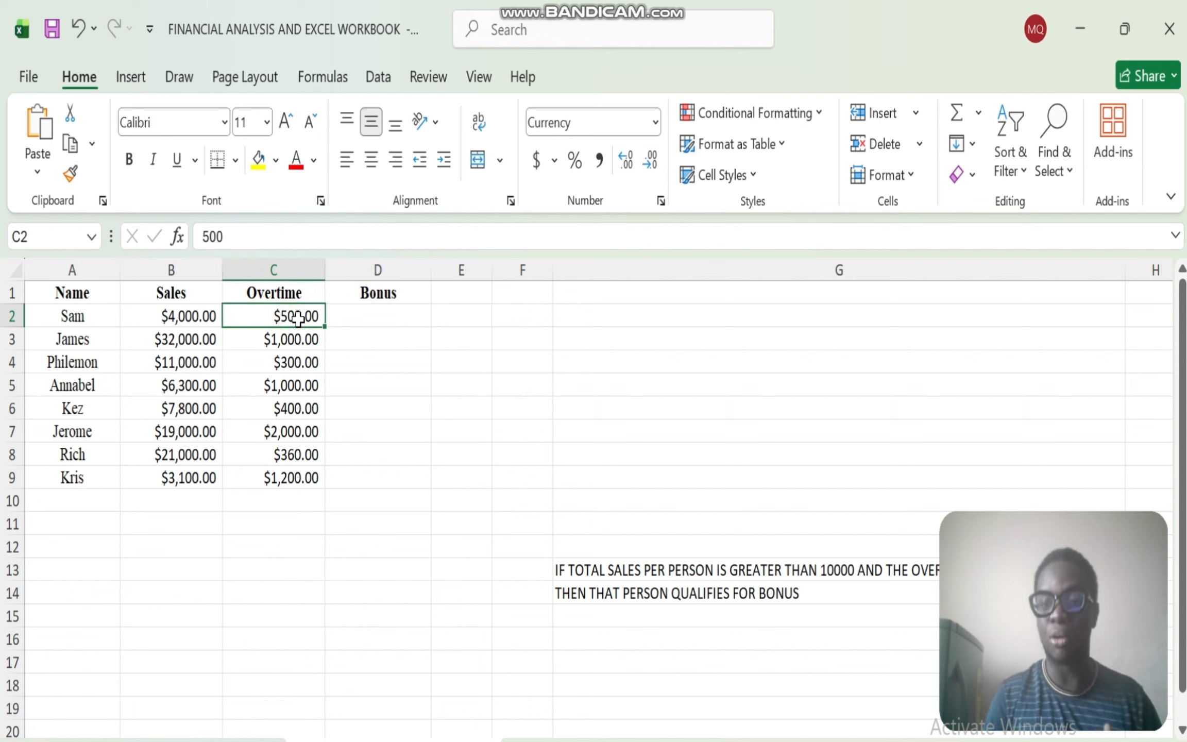
- Enter the formula =AND(B2>10000,C2>5000) in cell D2 of the Bonus column
left_click(400, 321)
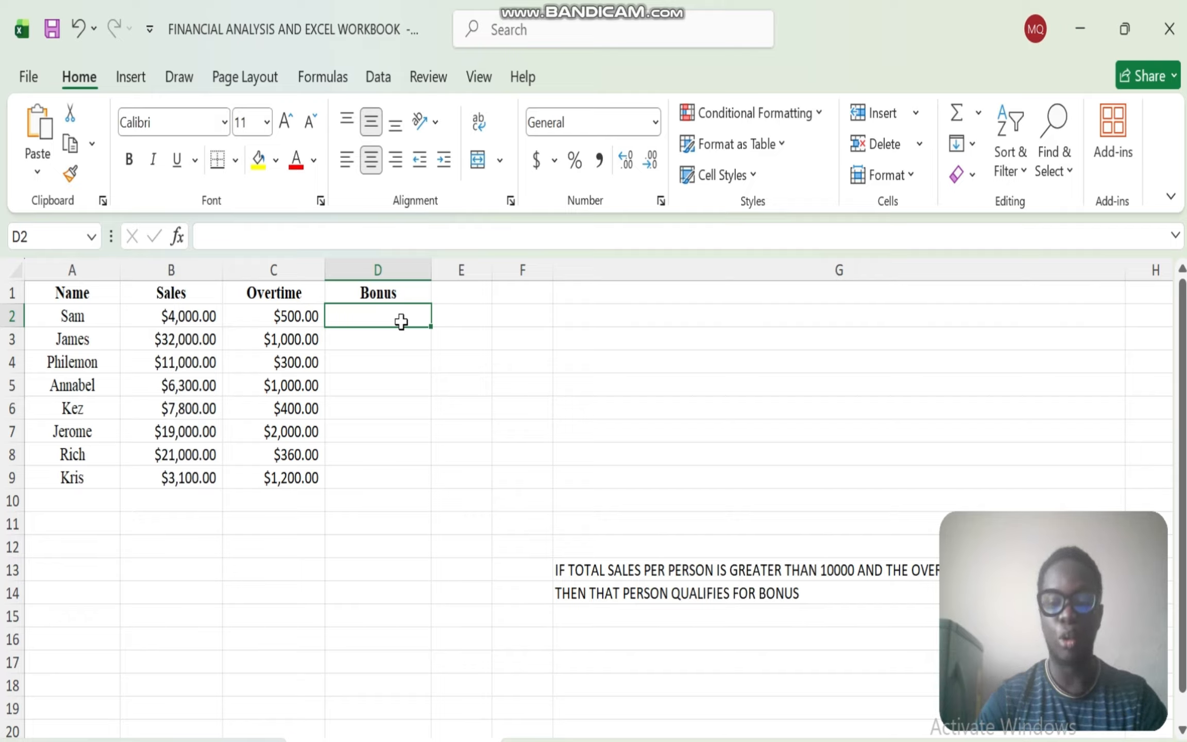
type("=AND")
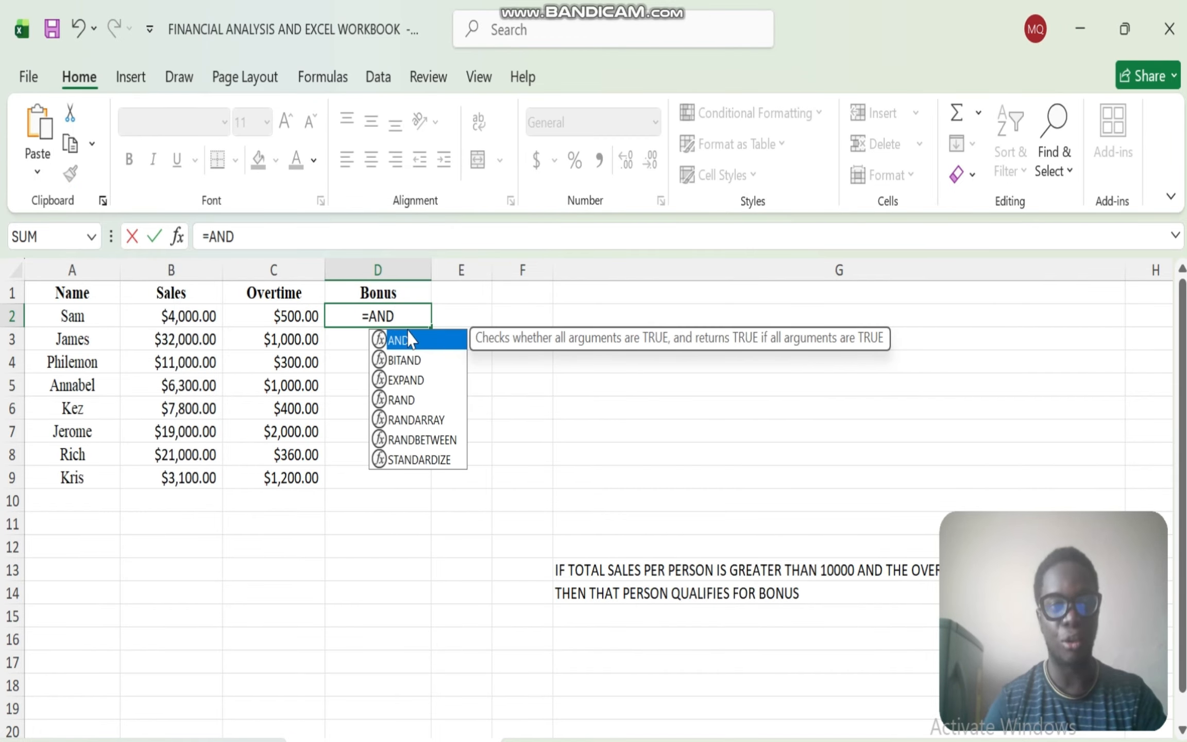
double_click(408, 340)
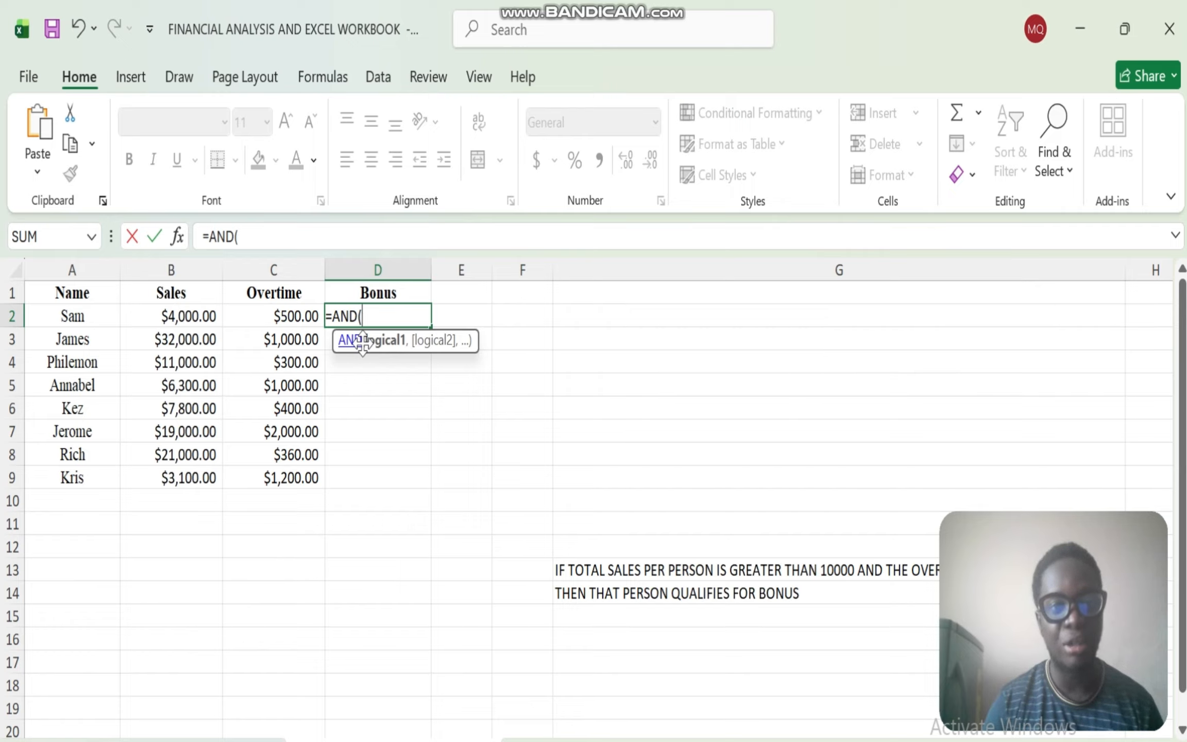
left_click(176, 322)
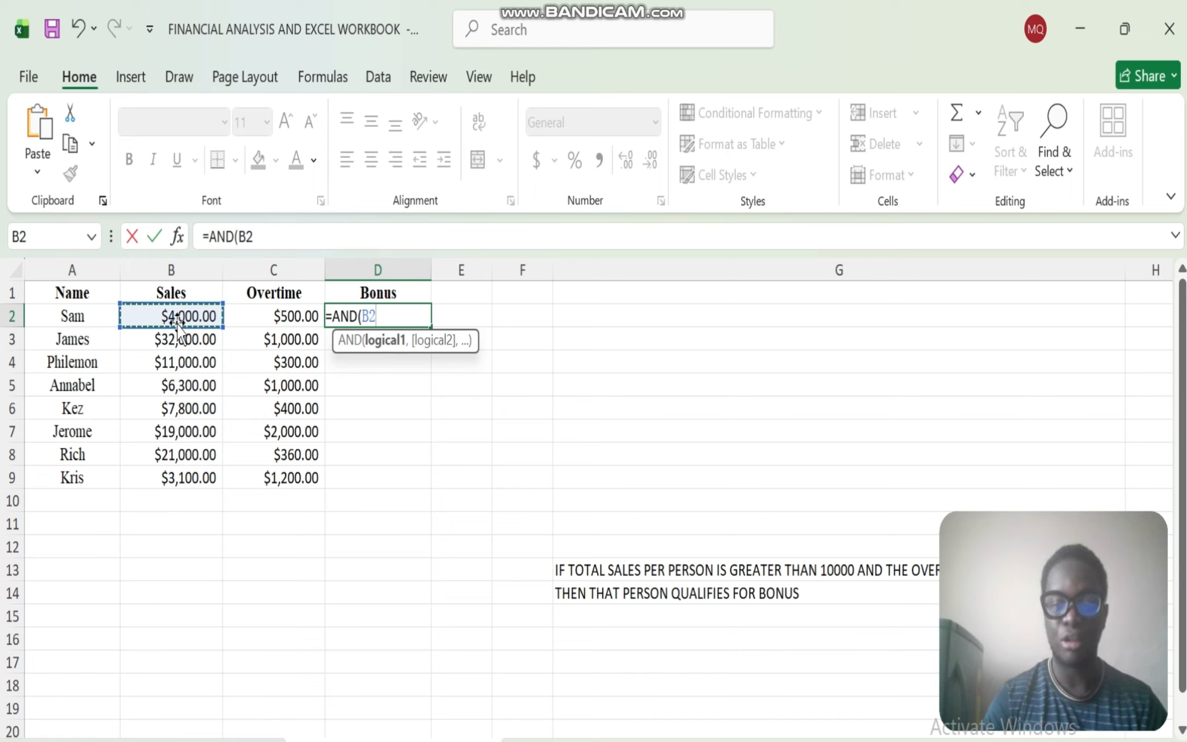
type(">")
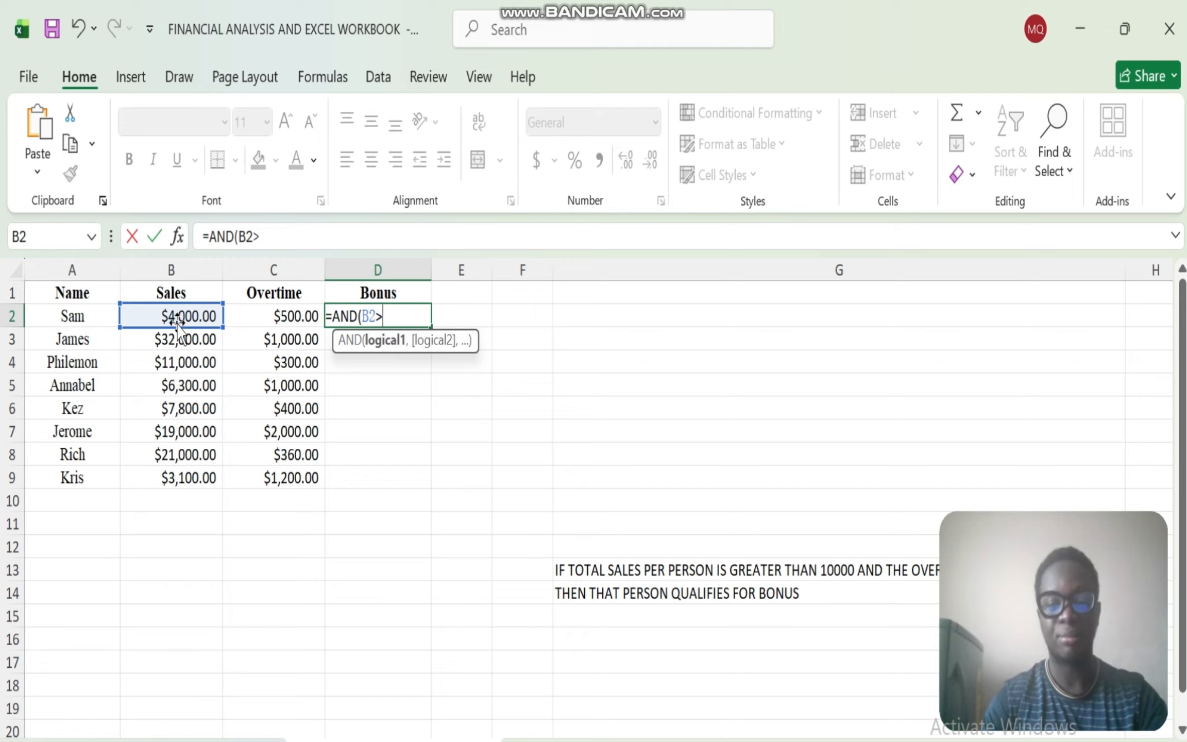
type("10000")
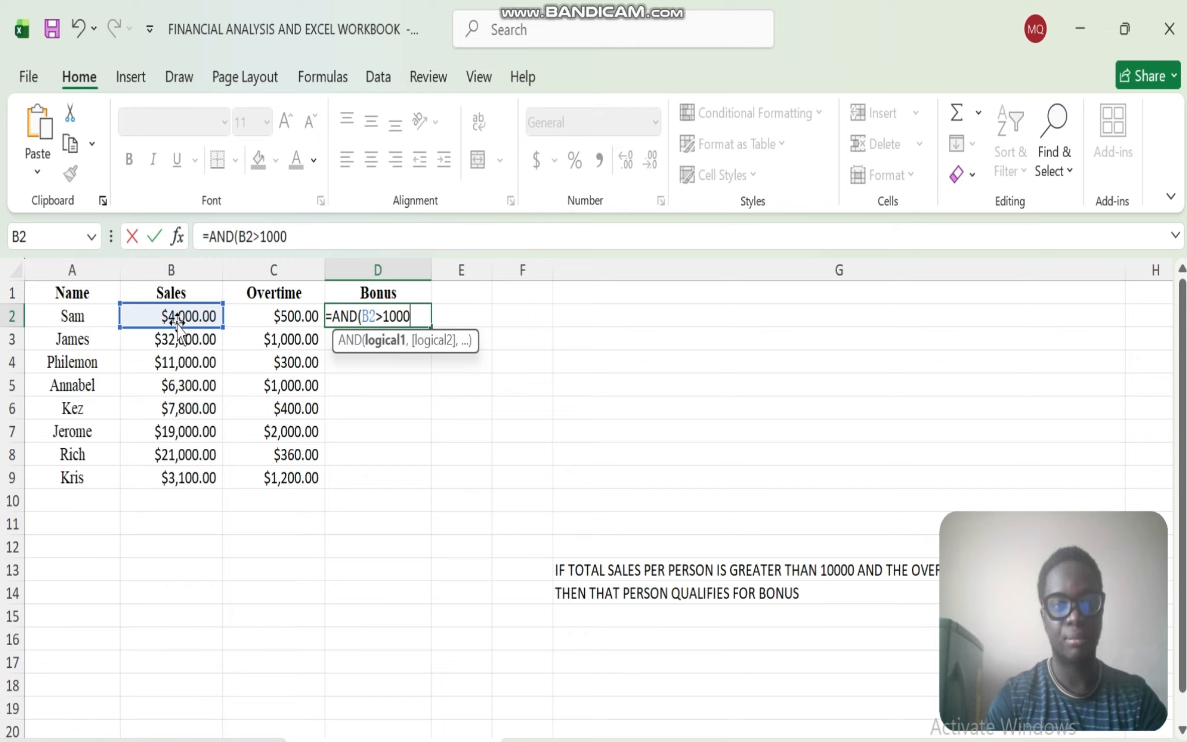
type(",")
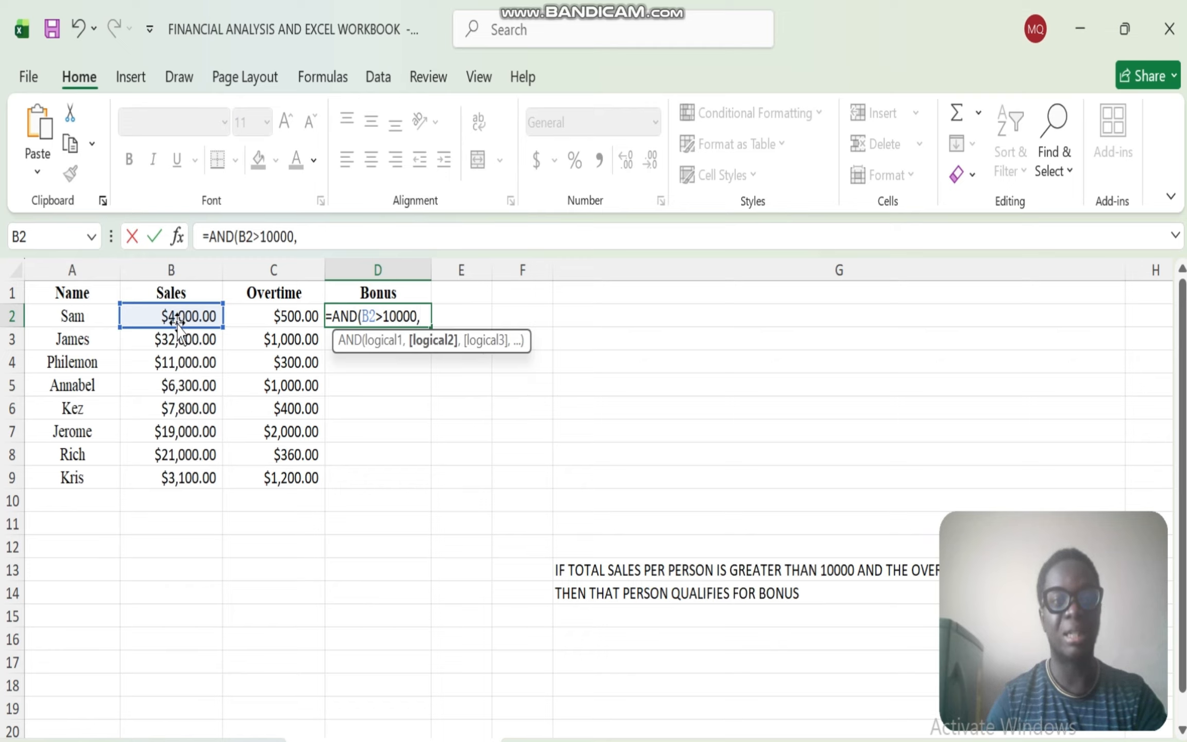
left_click(285, 316)
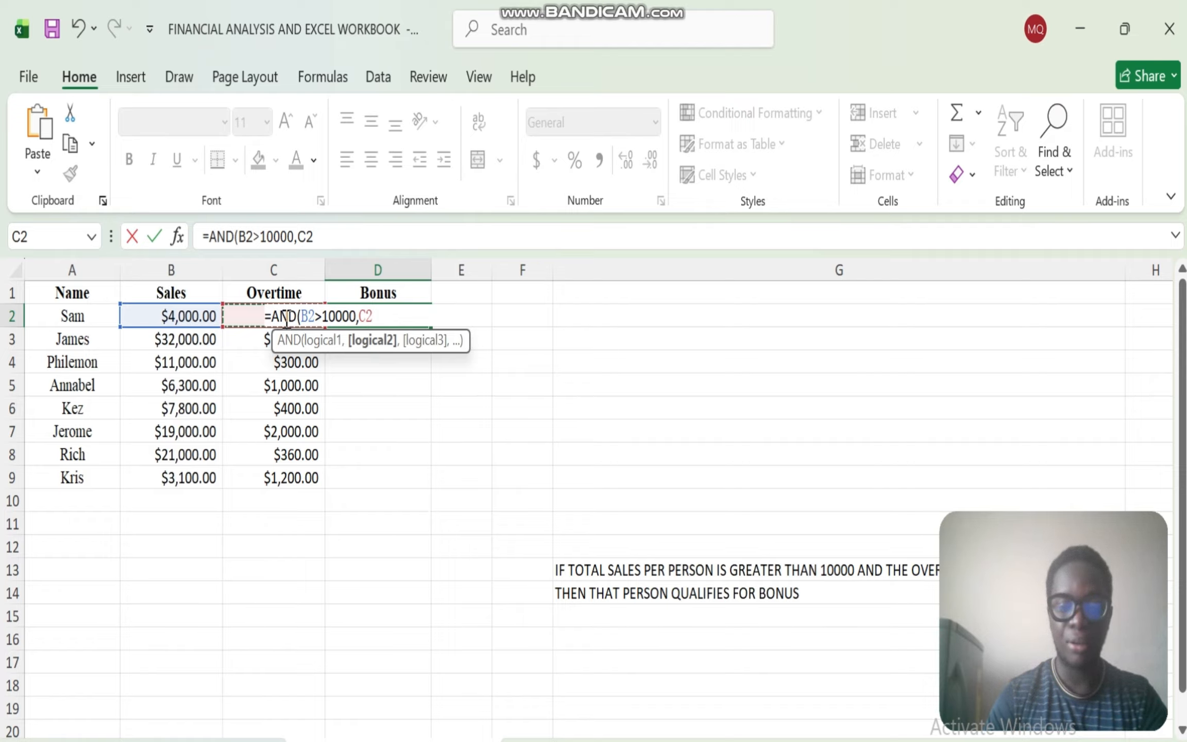
type(">5000")
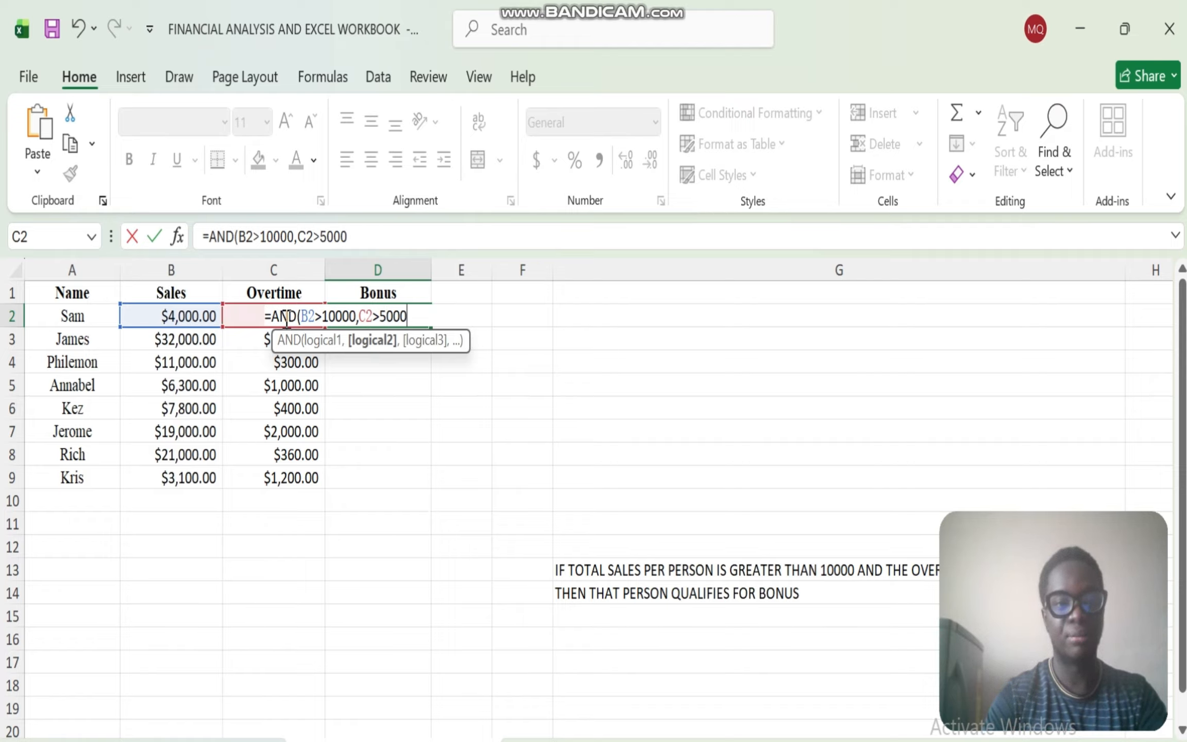
key("Return")
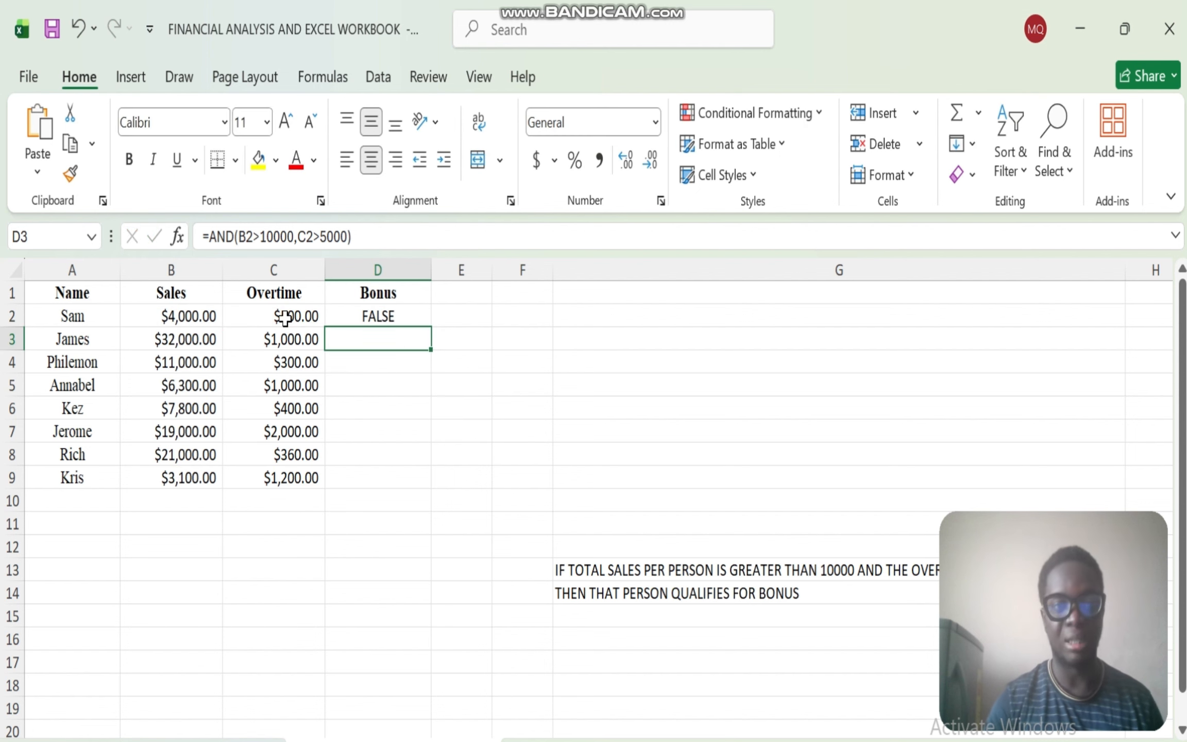
- Fill the AND formula from D2 down the Bonus column to D9
left_click(400, 310)
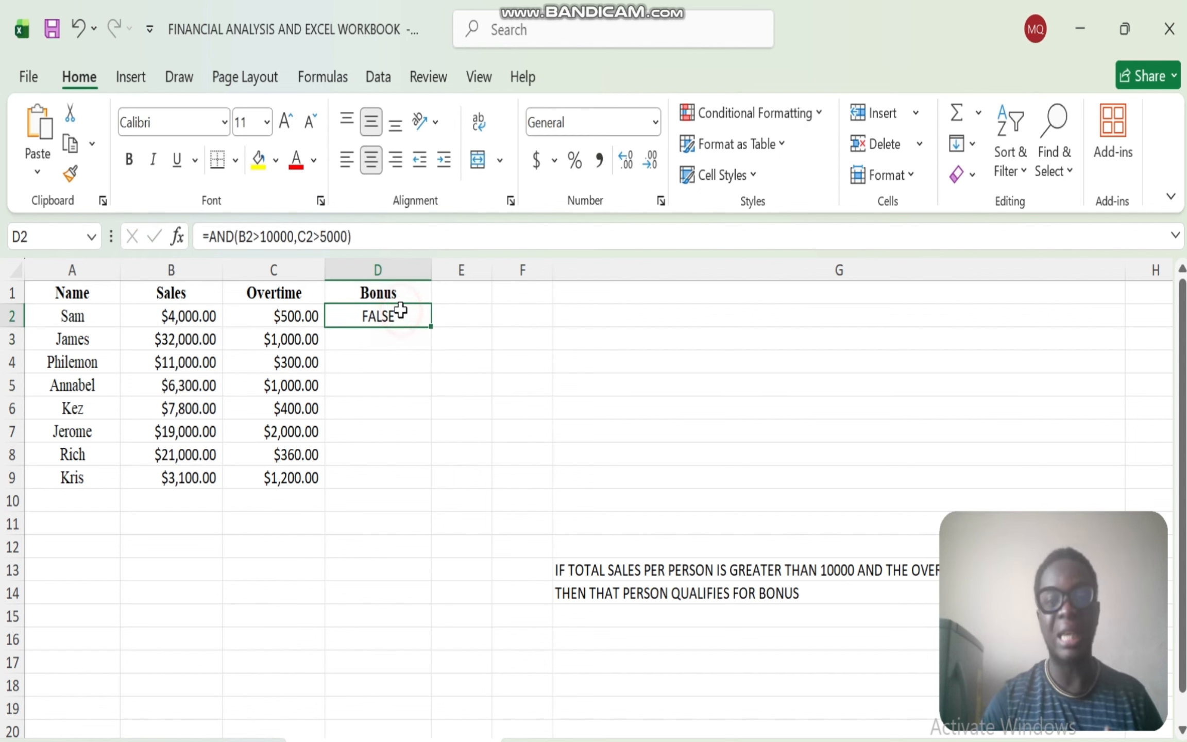
double_click(430, 326)
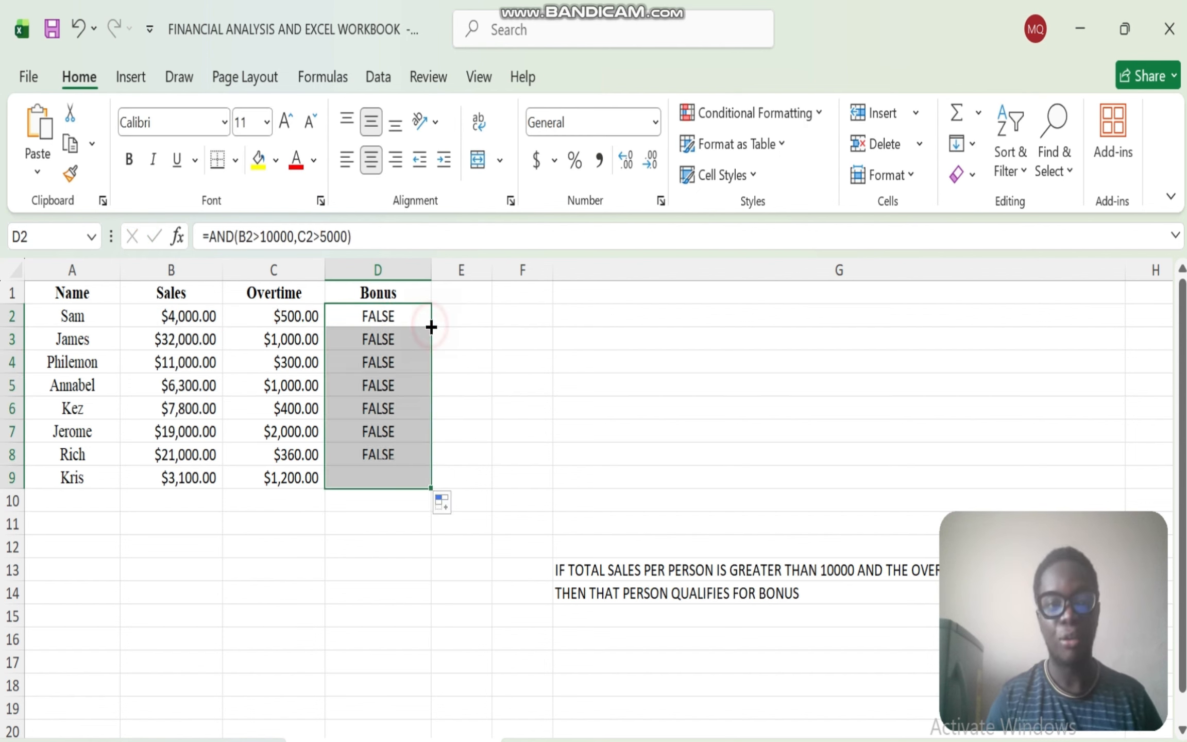
left_click(178, 322)
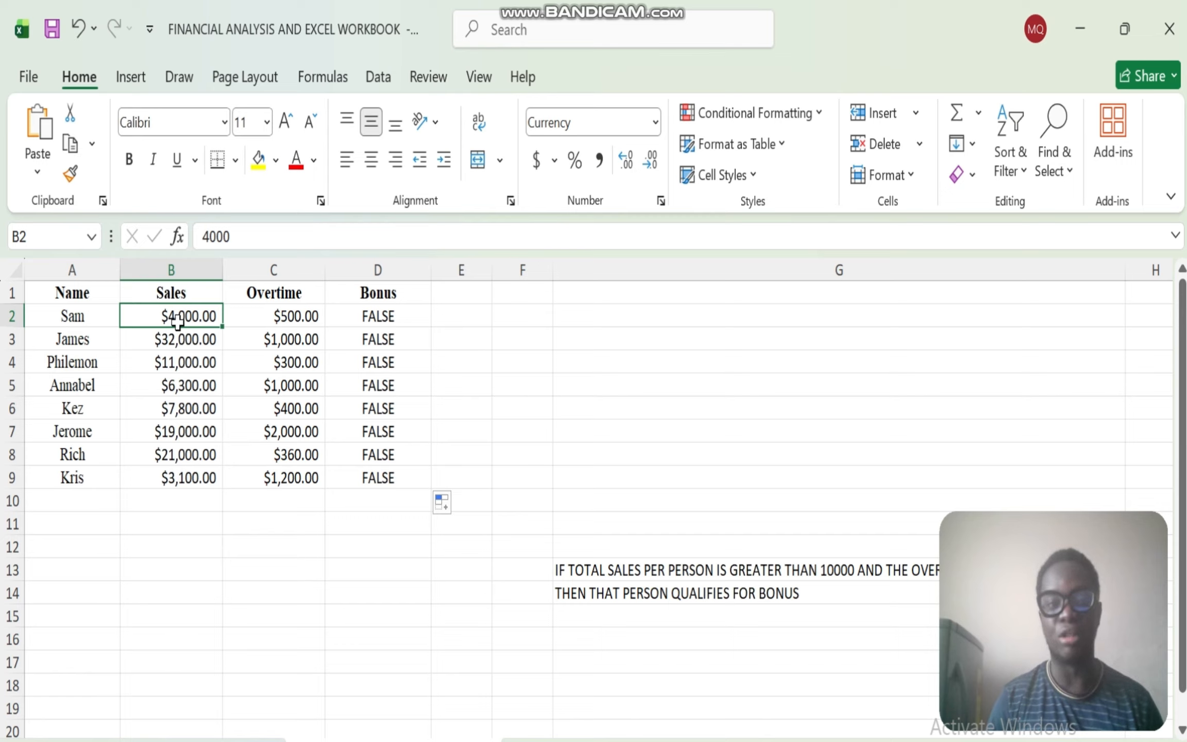
- Change the overtime condition of the AND formula in D2 to C2<5000
left_click(376, 316)
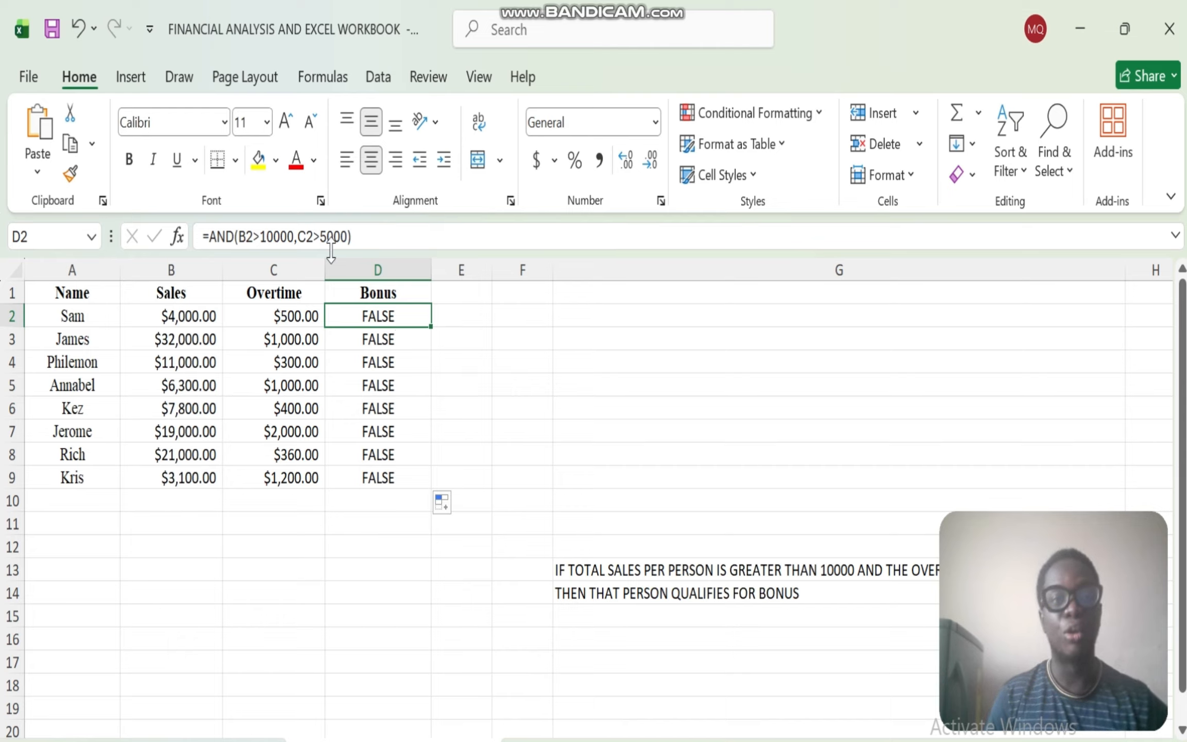
left_click(321, 237)
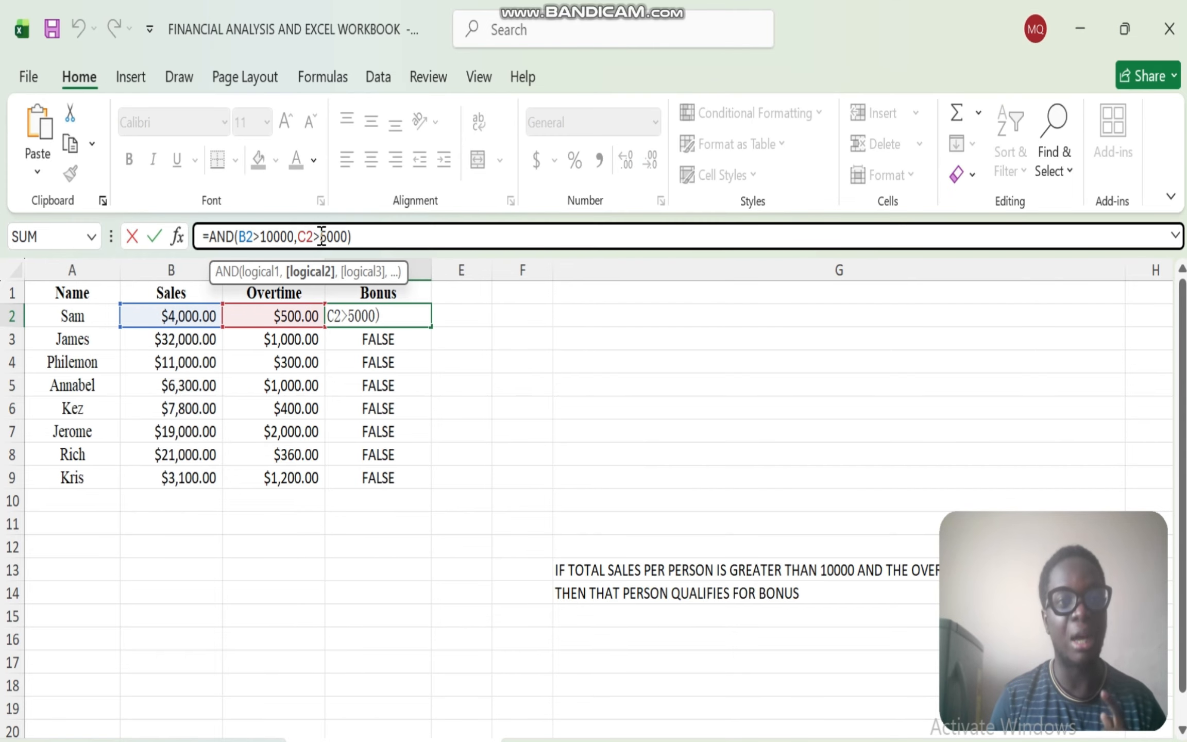
key("BackSpace")
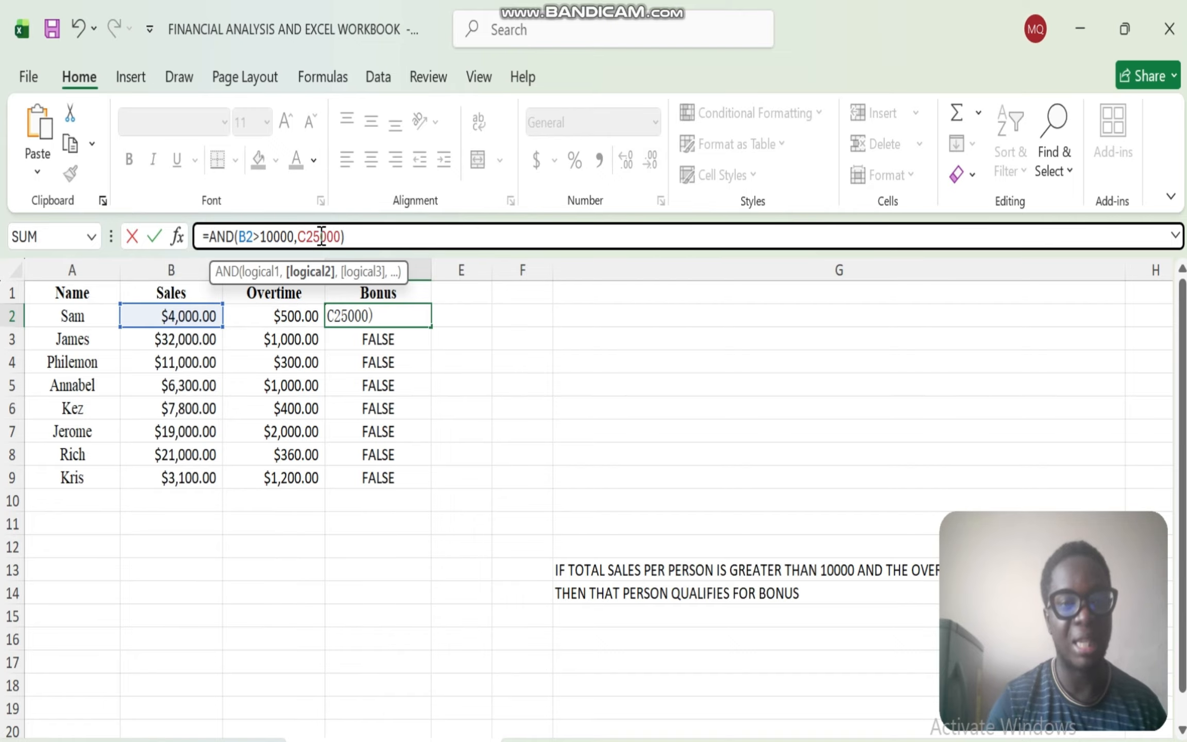
type(">")
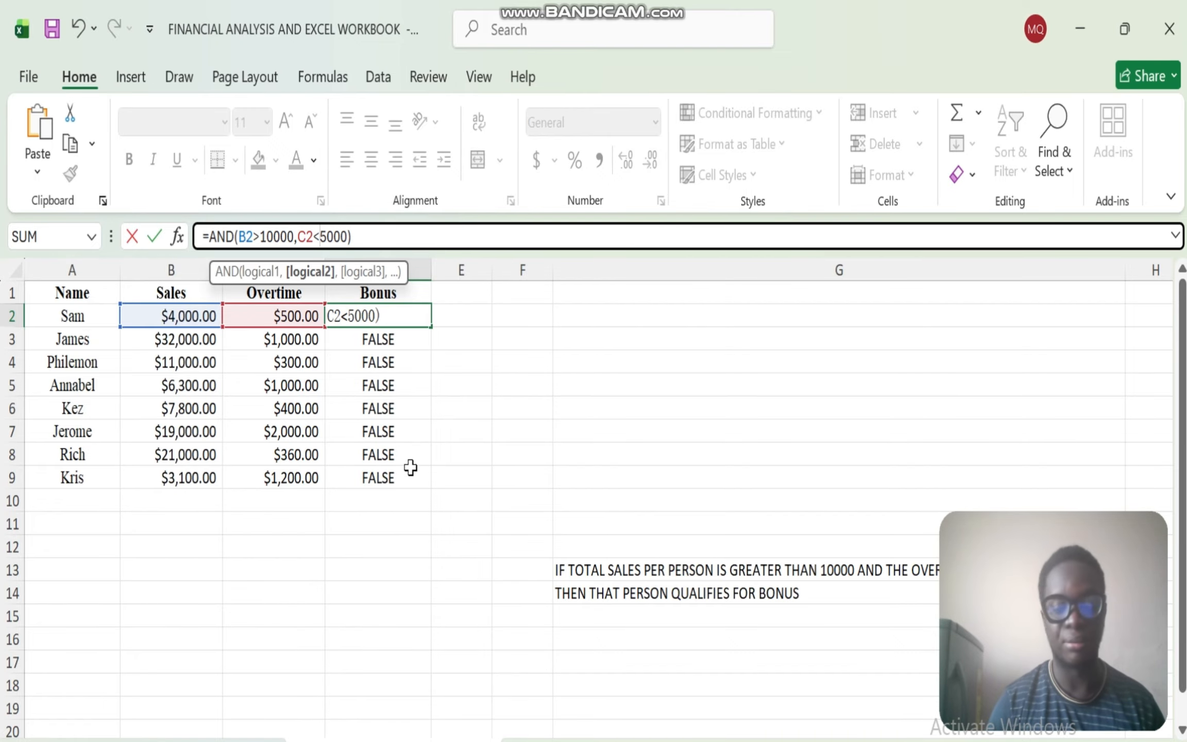
key("Return")
- Fill the revised D2 formula down the Bonus column to D9 and check the D3 and D2 formulas
left_click(412, 315)
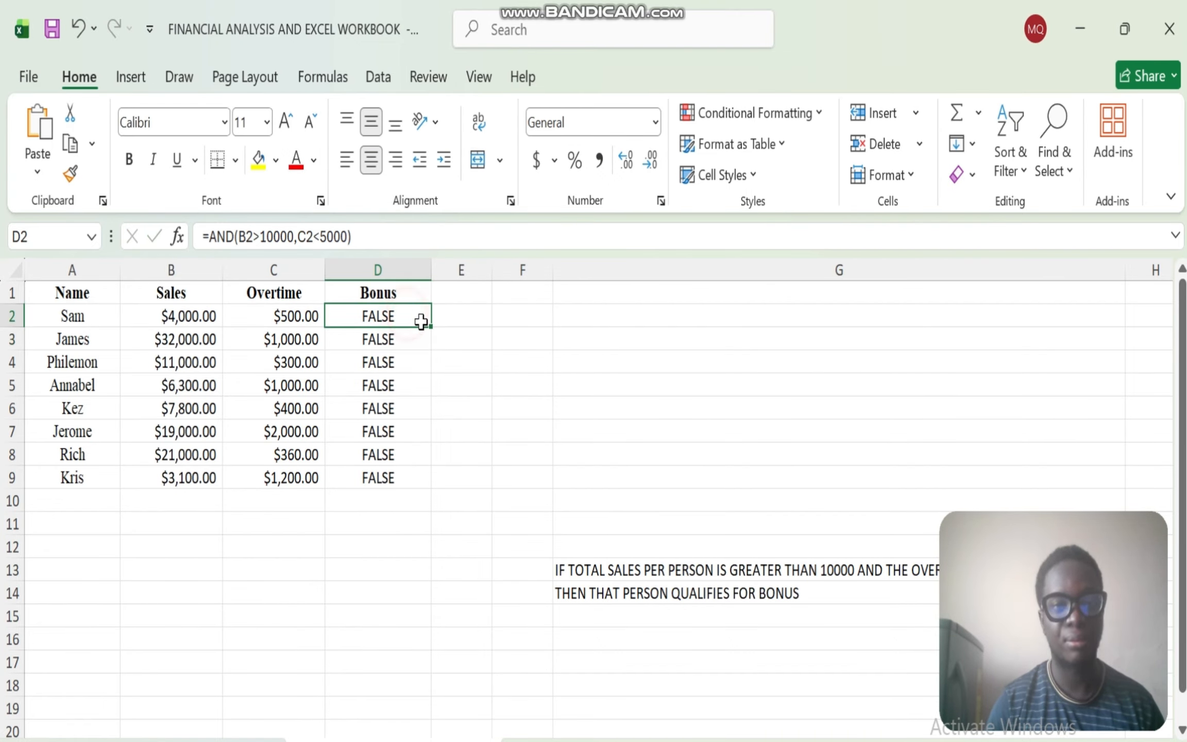
double_click(430, 325)
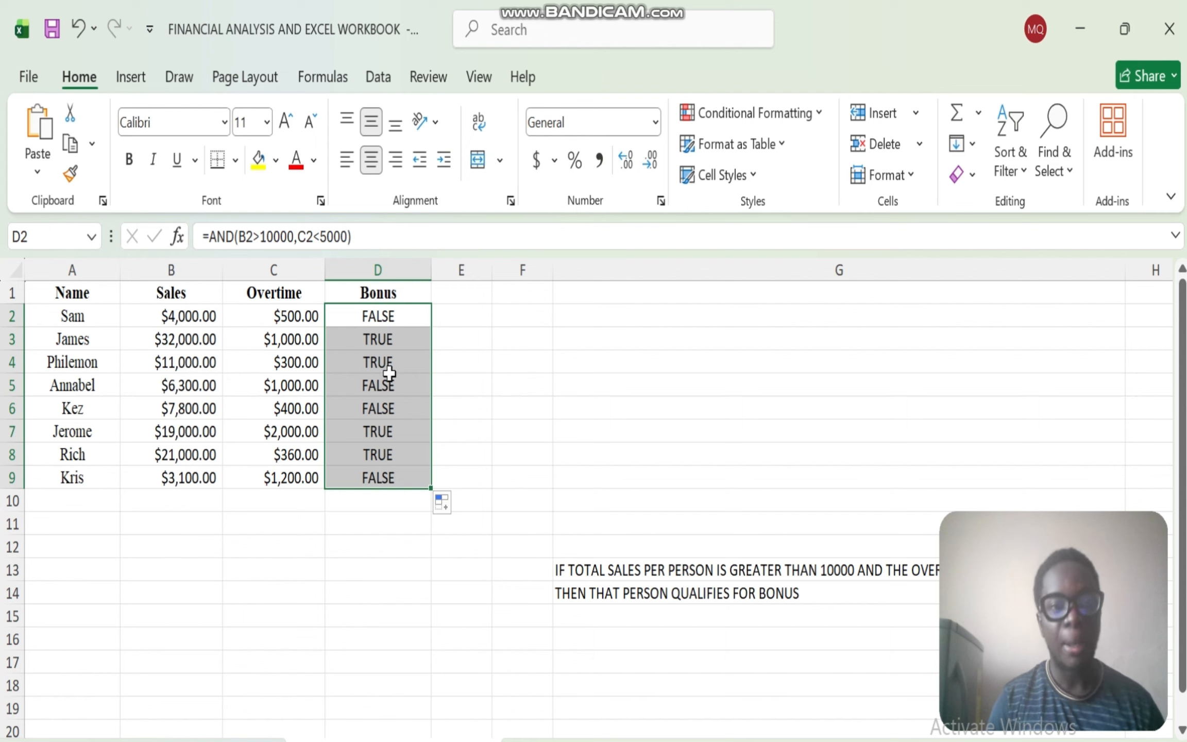
left_click(378, 344)
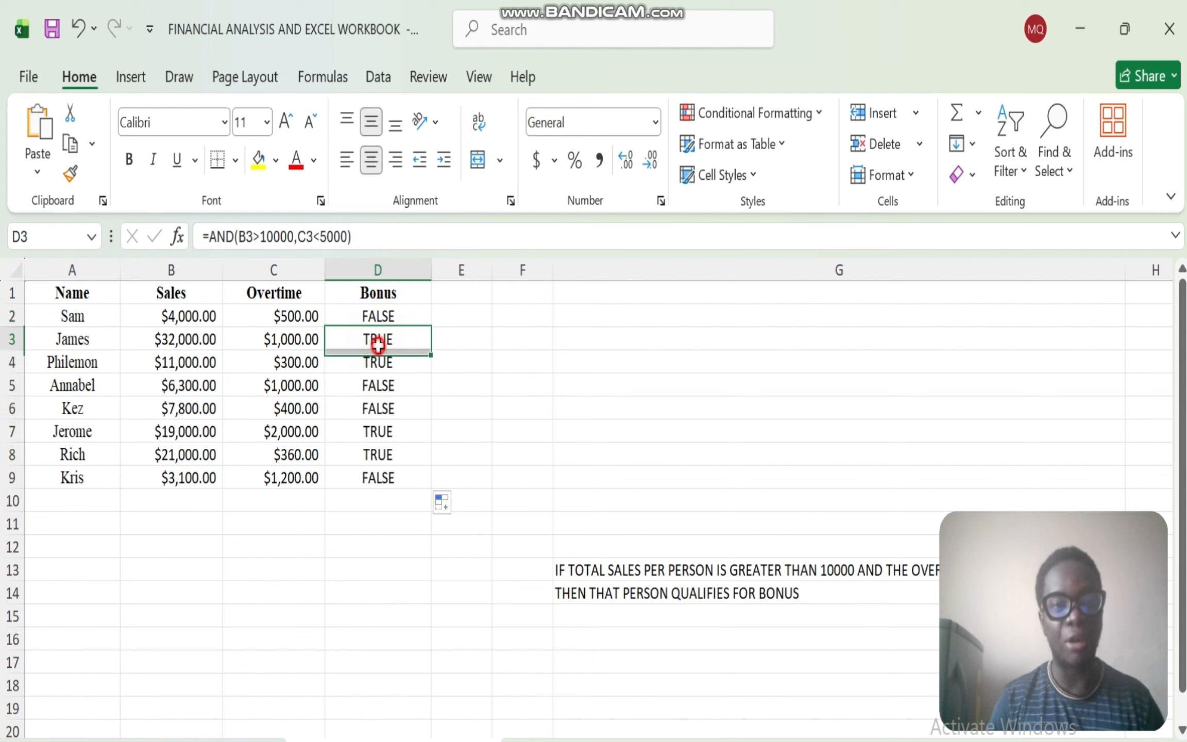
left_click(377, 317)
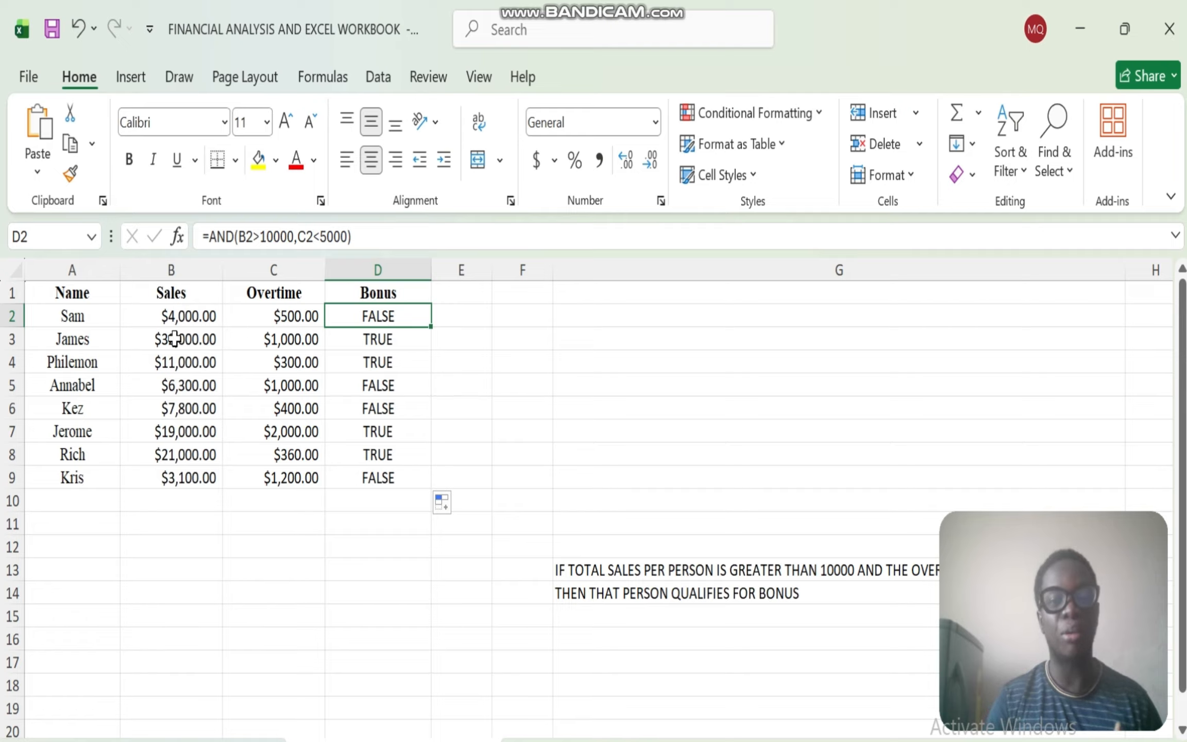
left_click_drag(1124, 529, 344, 541)
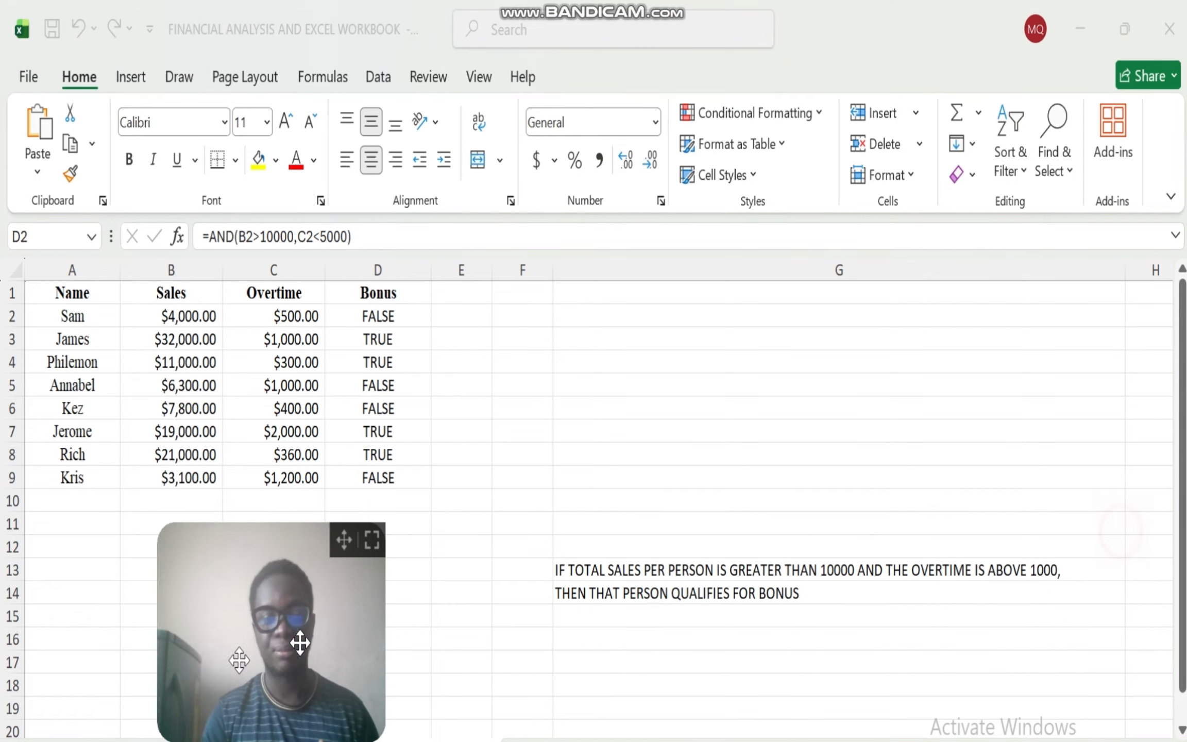
left_click_drag(300, 642, 71, 694)
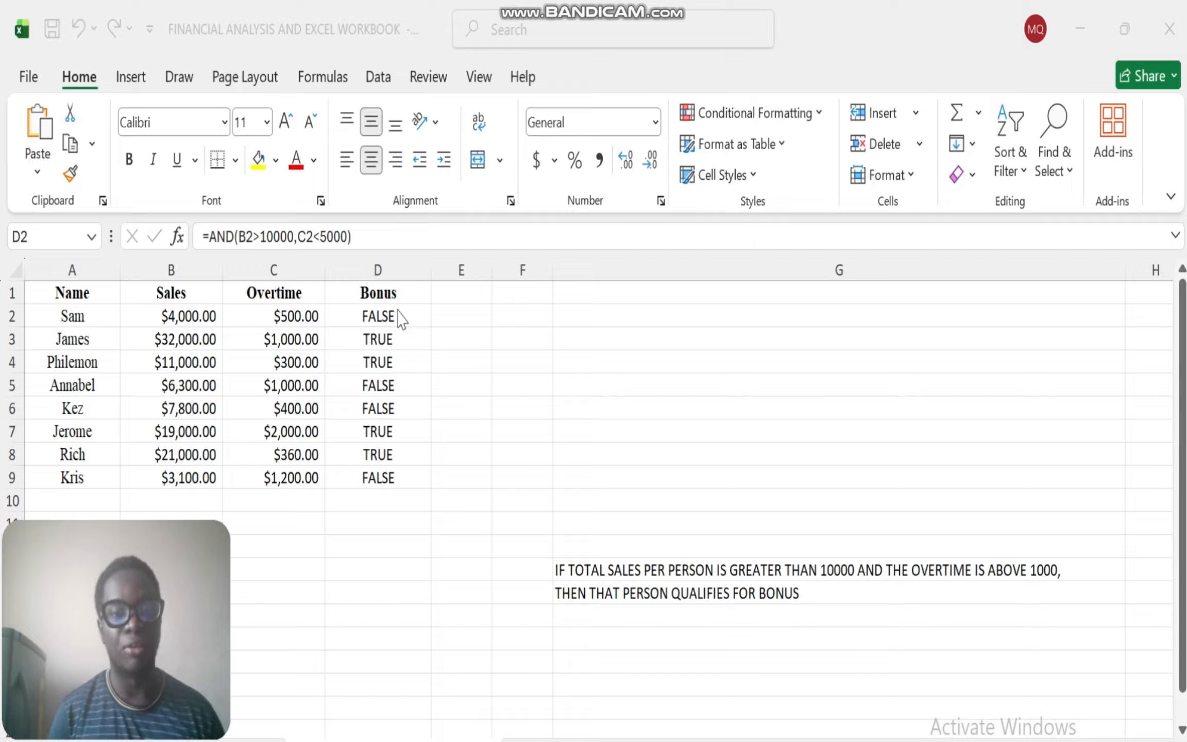
- Clear the formulas from Bonus cells D2:D9 and return to D2
left_click(399, 317)
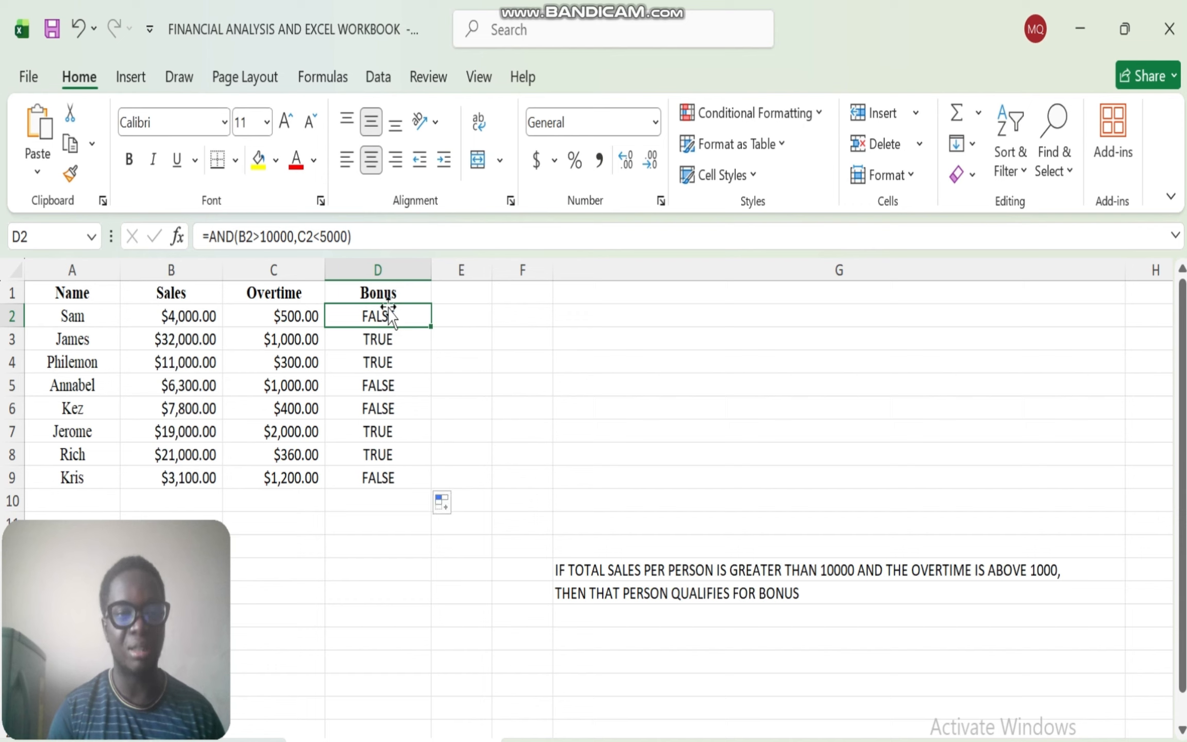
left_click_drag(387, 306, 395, 474)
key("Delete")
left_click(365, 330)
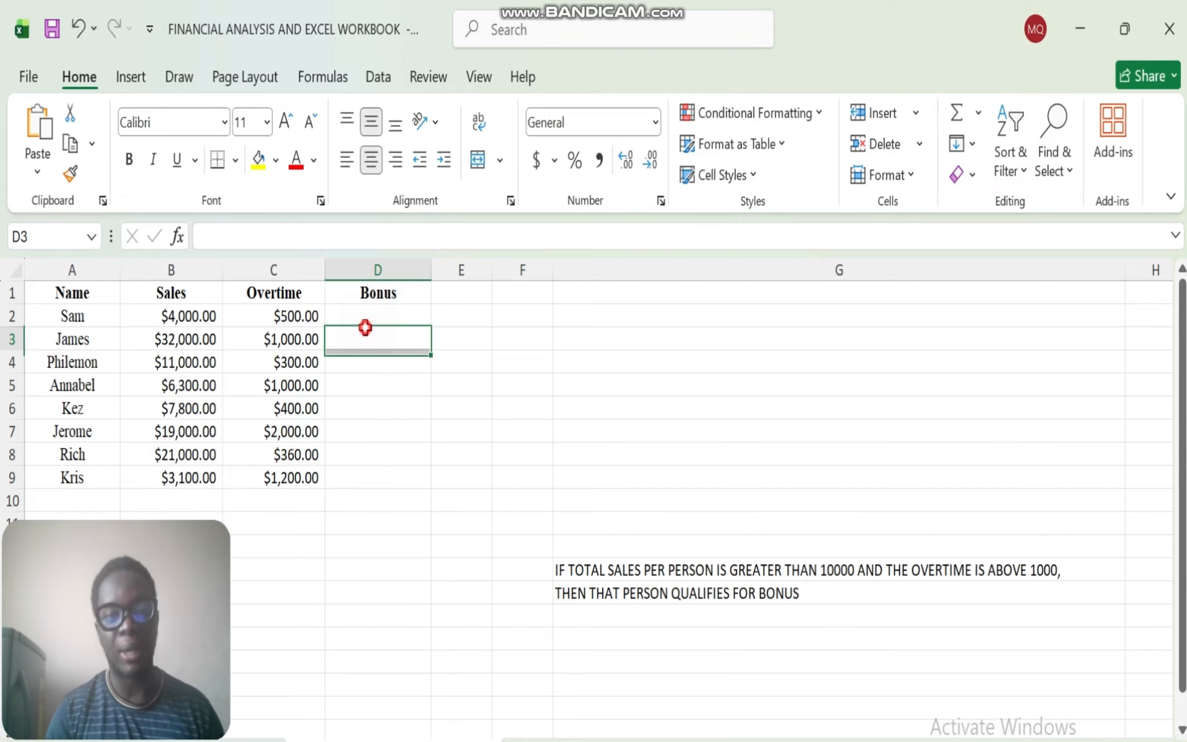
left_click(384, 316)
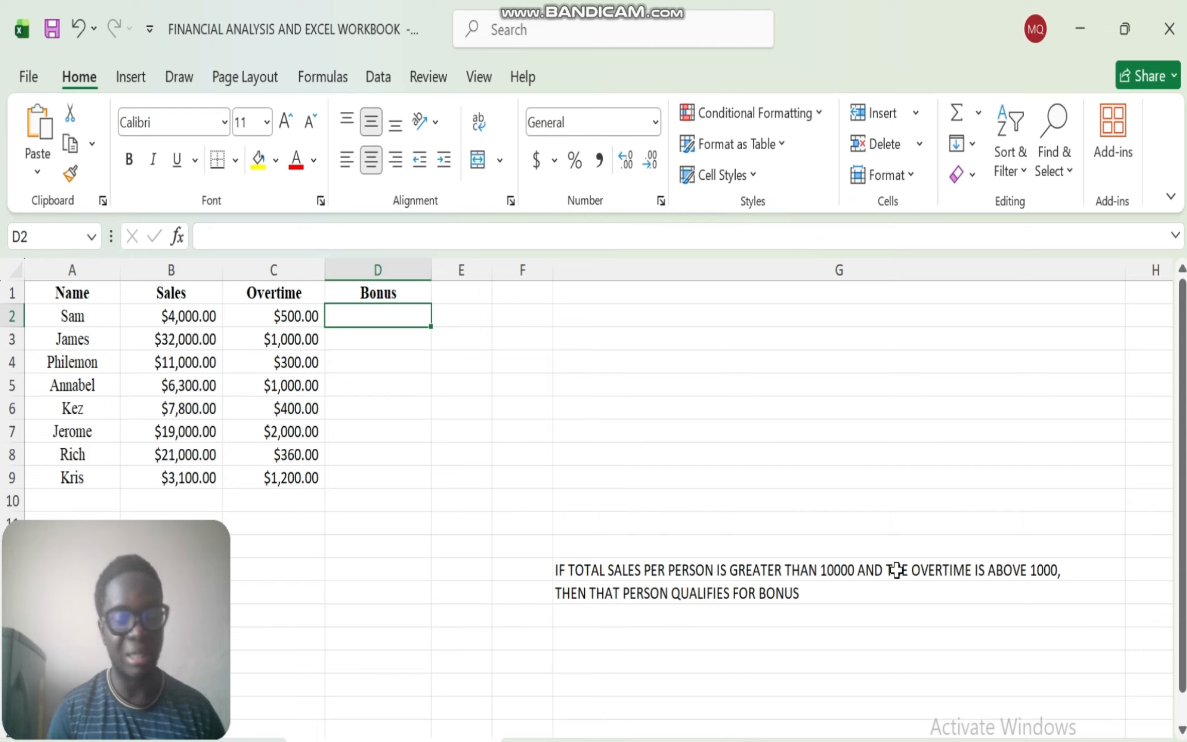
- Format the word AND in the criteria text in G13 as bold and red
left_click(875, 569)
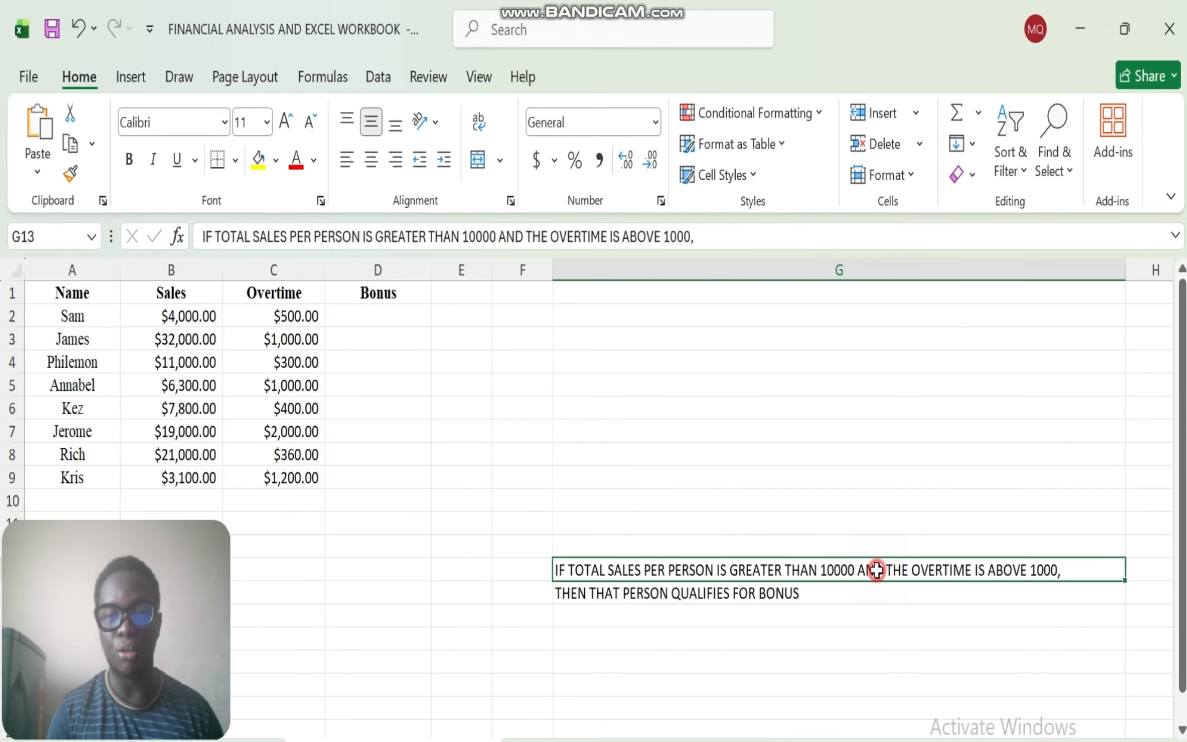
double_click(885, 570)
left_click_drag(887, 570, 857, 572)
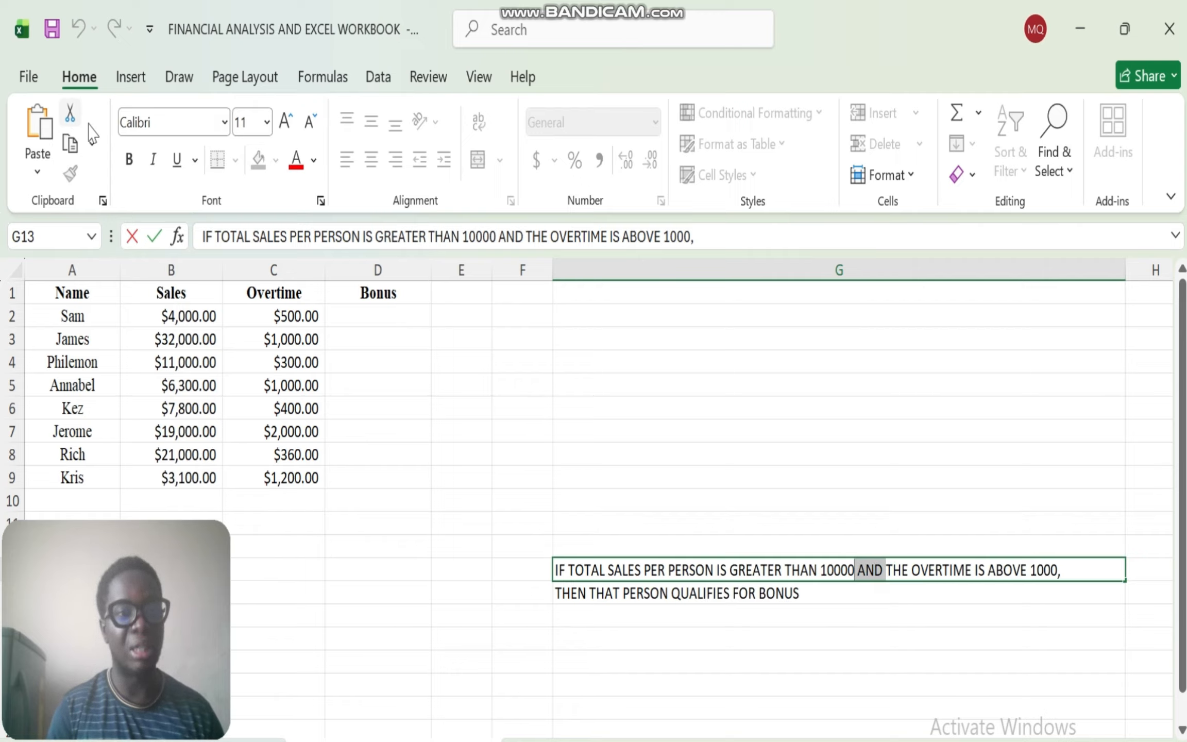
left_click(128, 161)
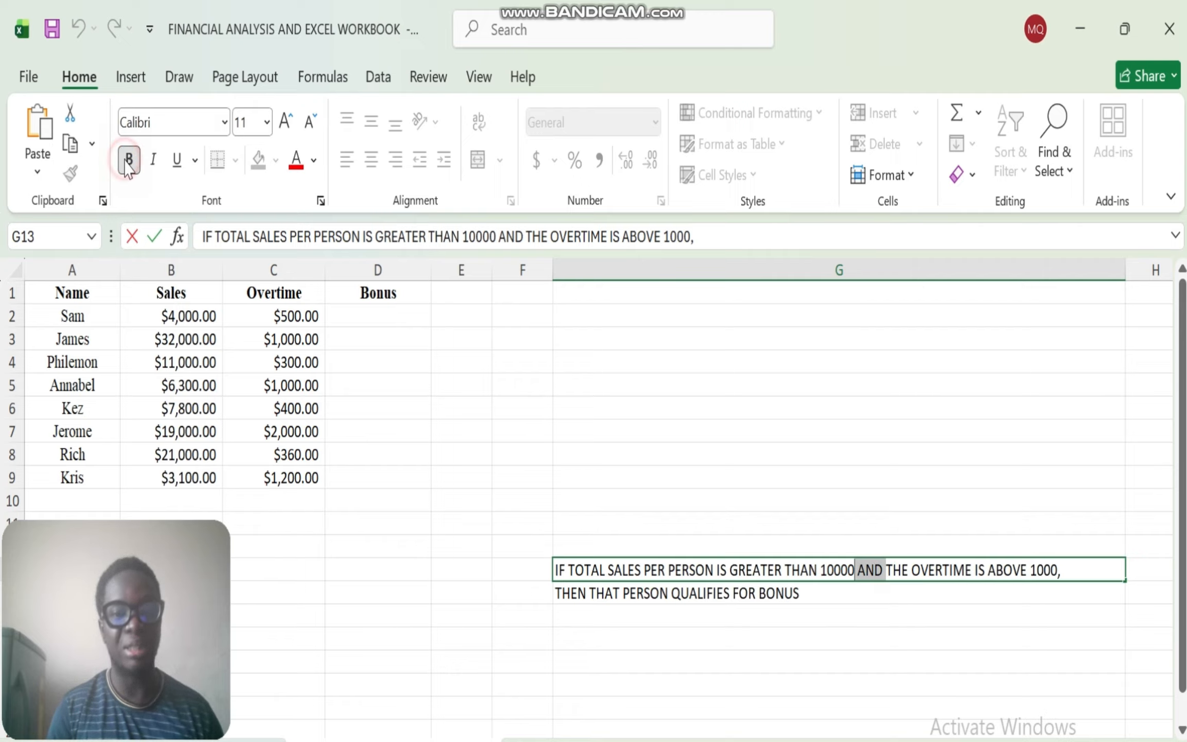
left_click(313, 161)
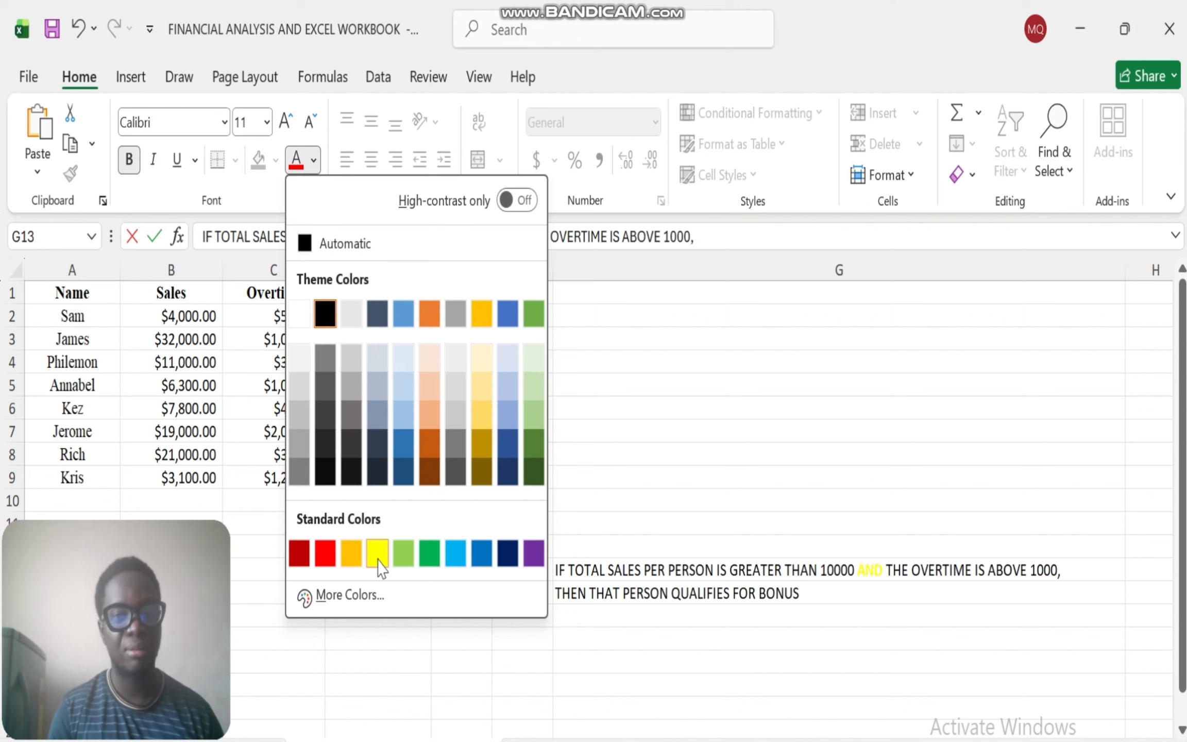
left_click(317, 555)
left_click(858, 618)
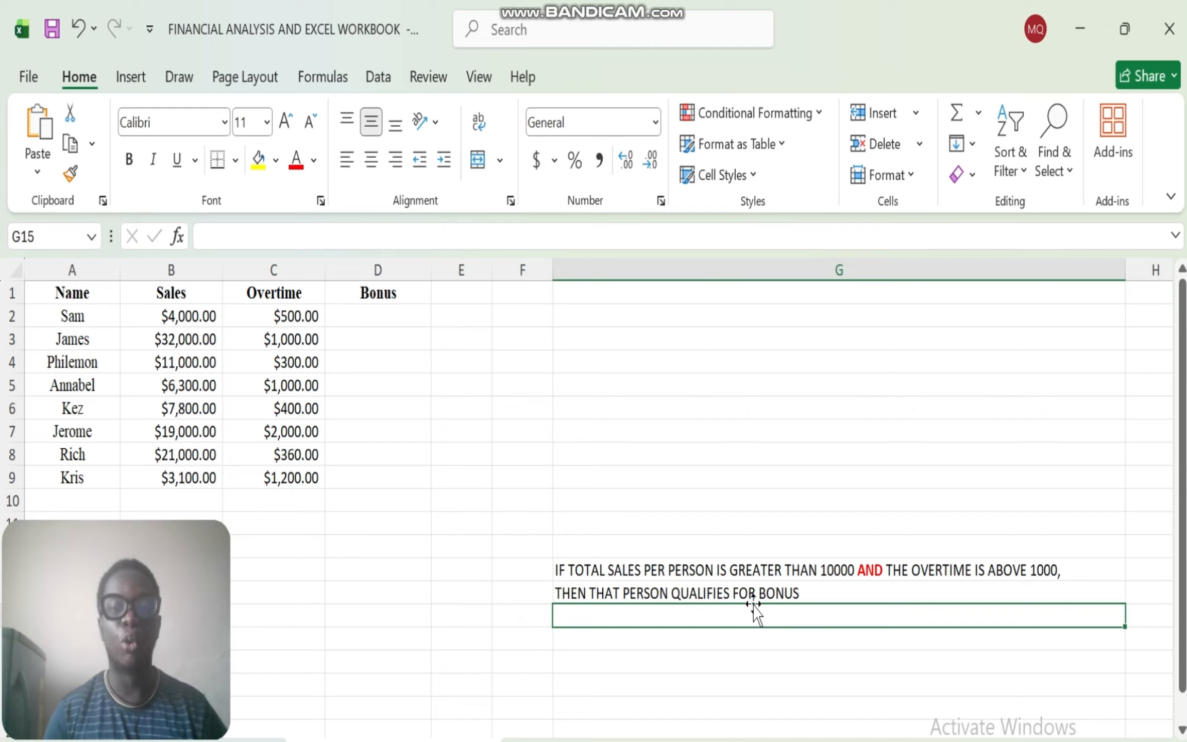
- Append ", DOES NOT QUALIFY" to the end of the criteria text in G14
double_click(818, 592)
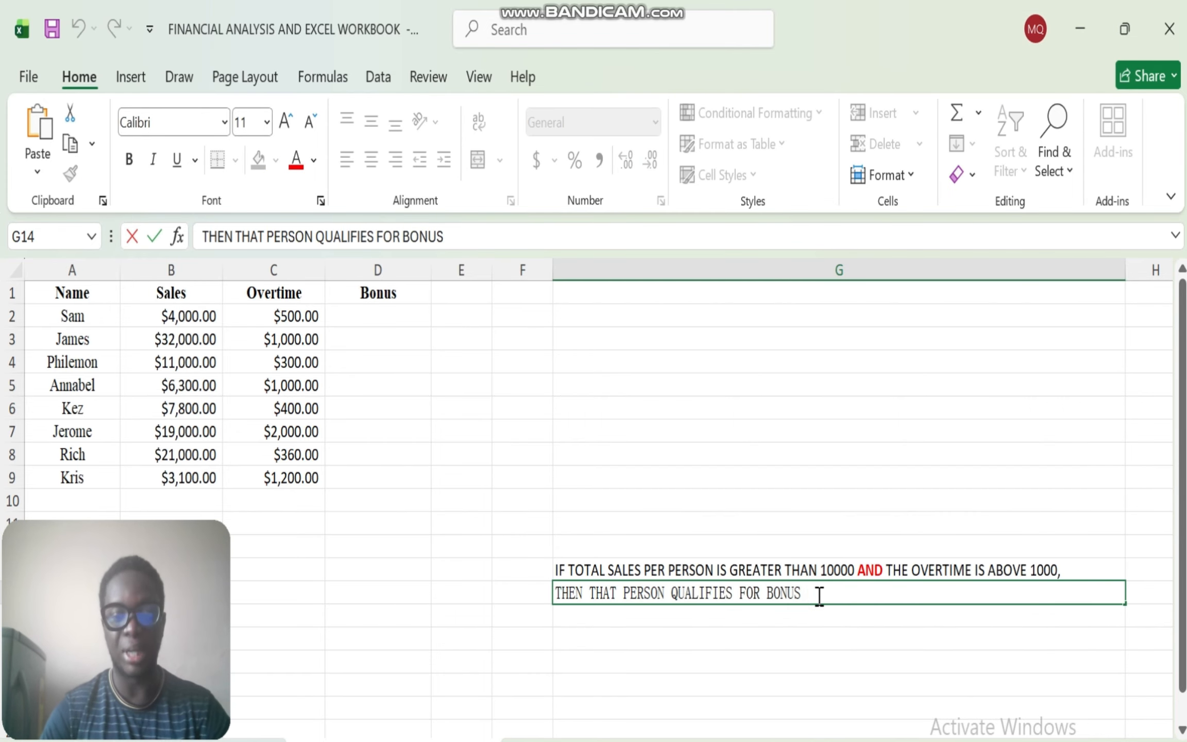
type(", D")
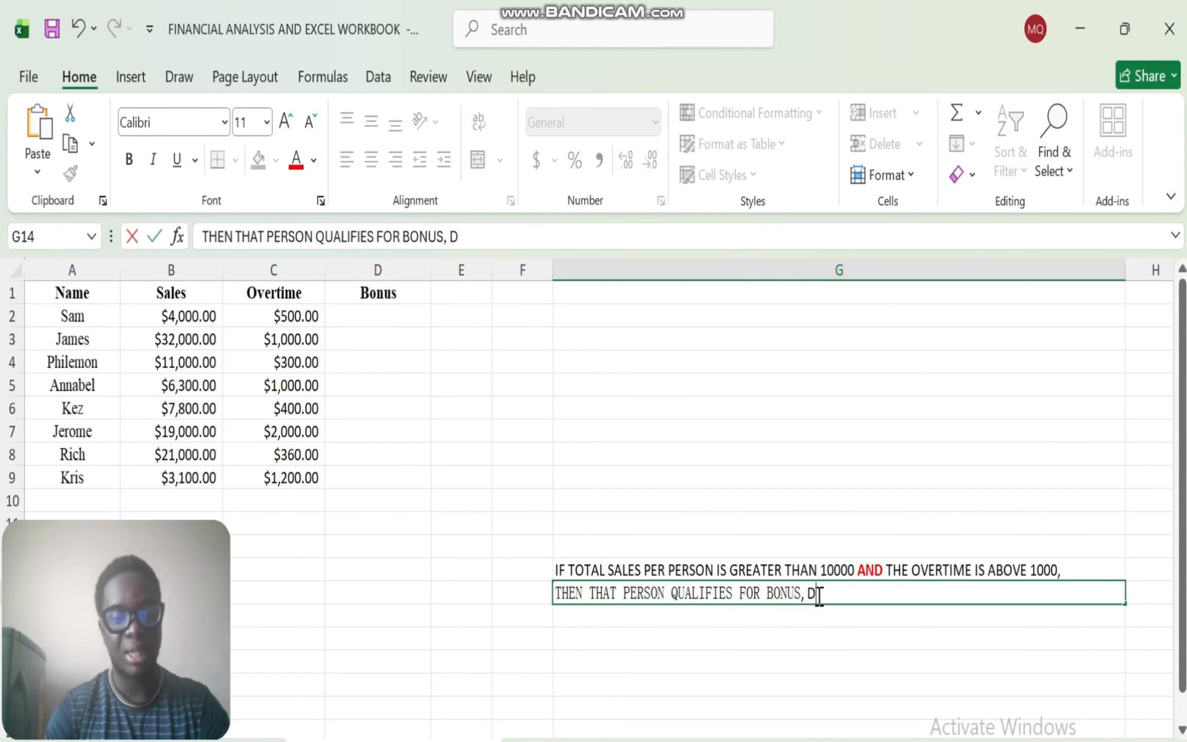
type("OES NO")
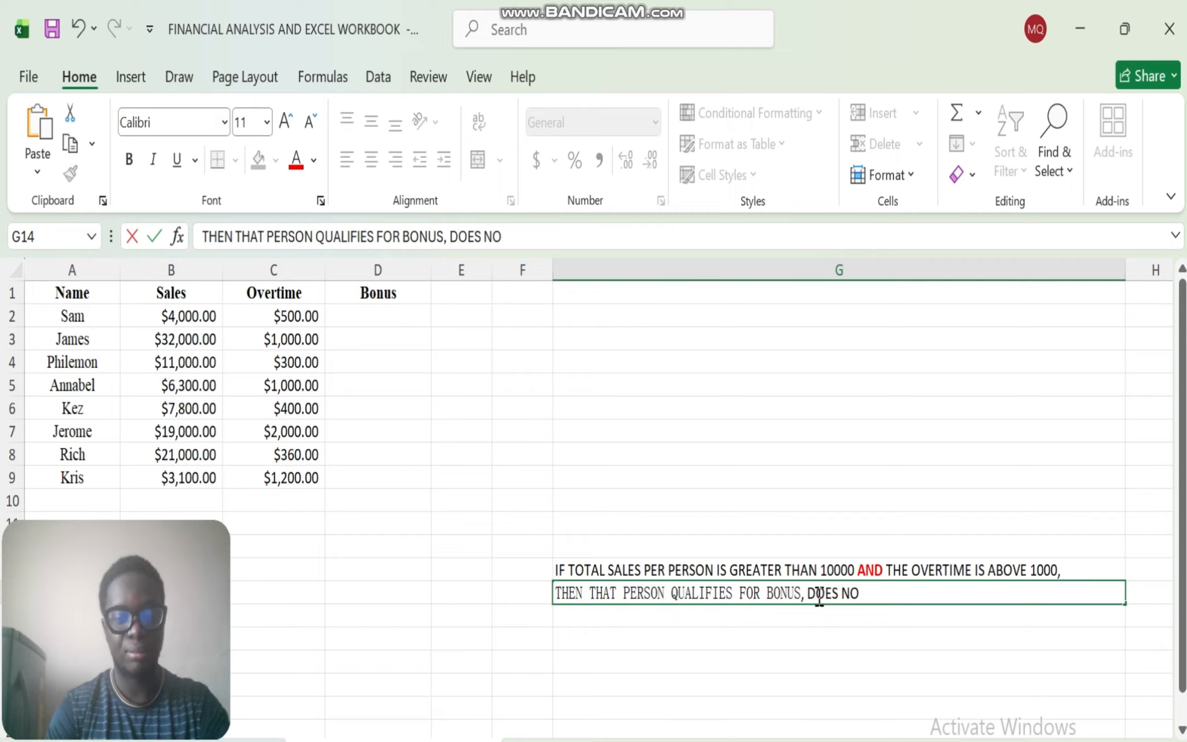
type("T QIA")
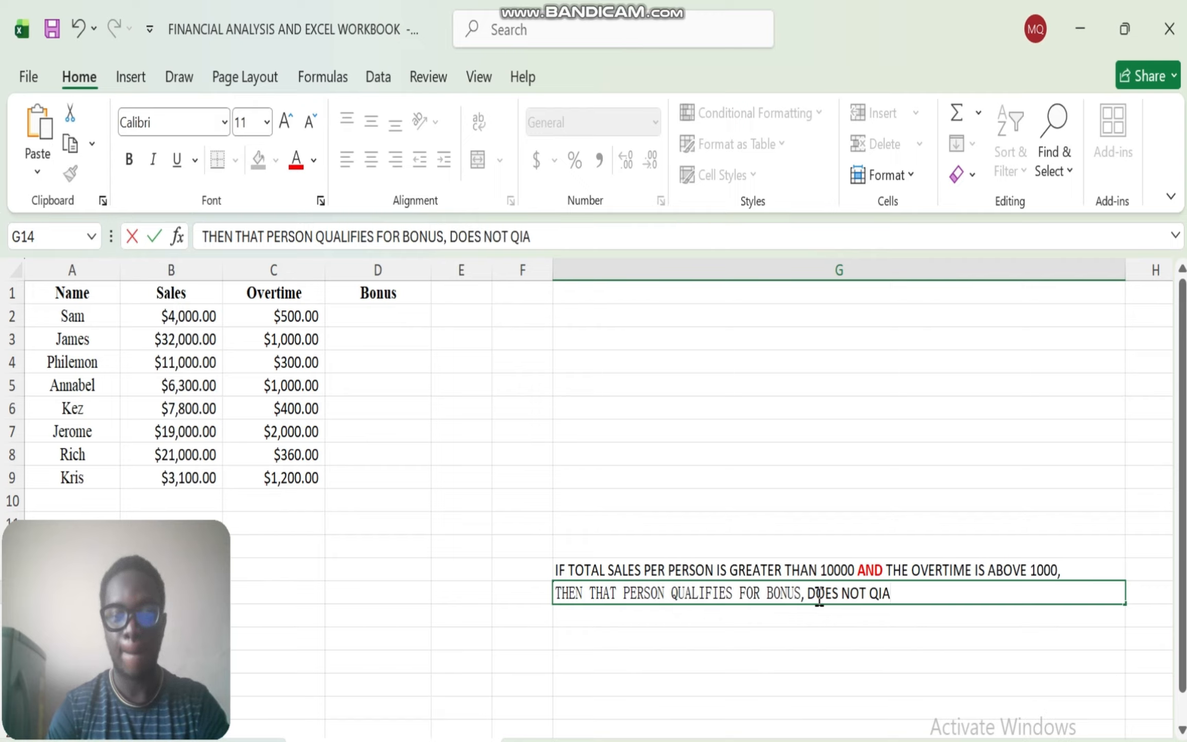
key("BackSpace")
key("BackSpace")
type("UALIFY")
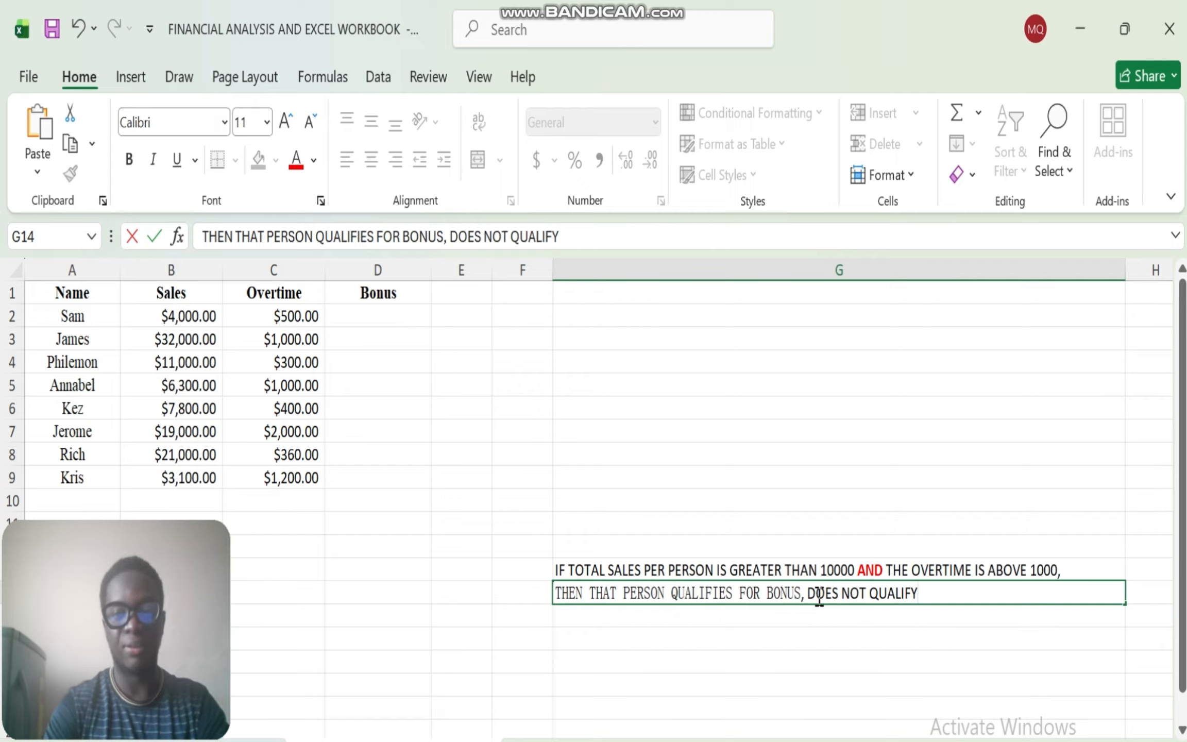
key("Return")
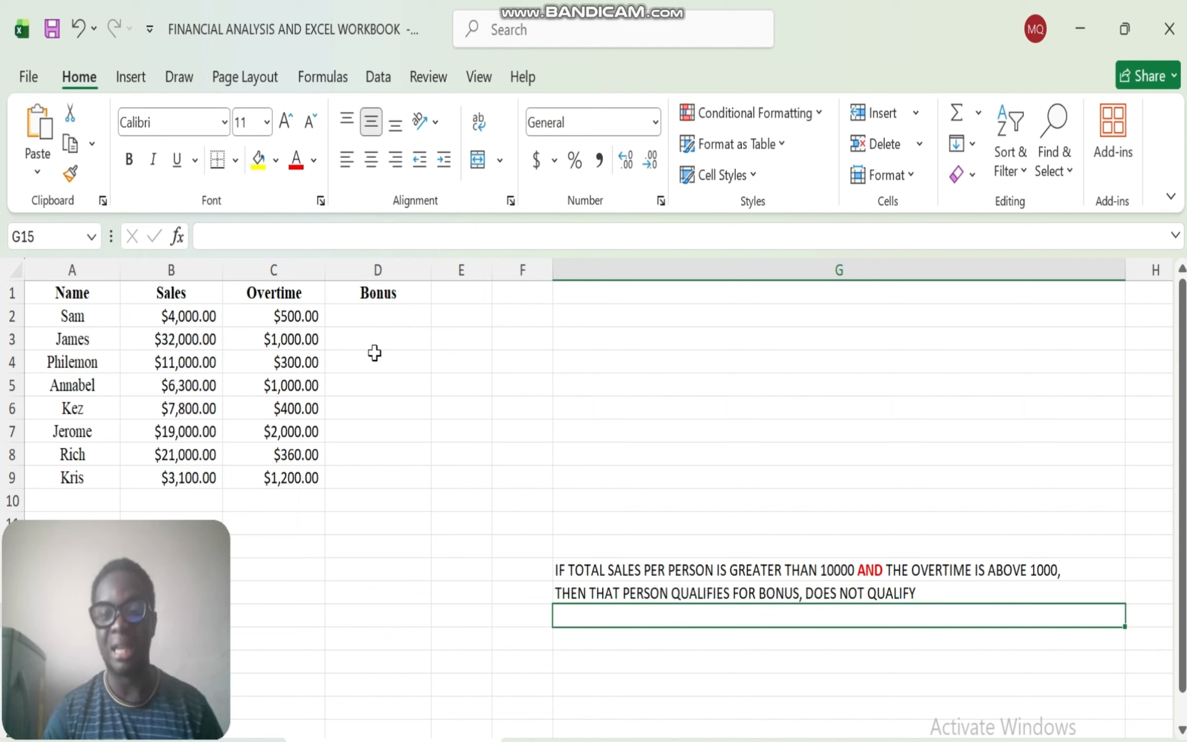
- Start an IF formula in D2 with an AND function nested as its logical test
left_click(371, 312)
type("=IF")
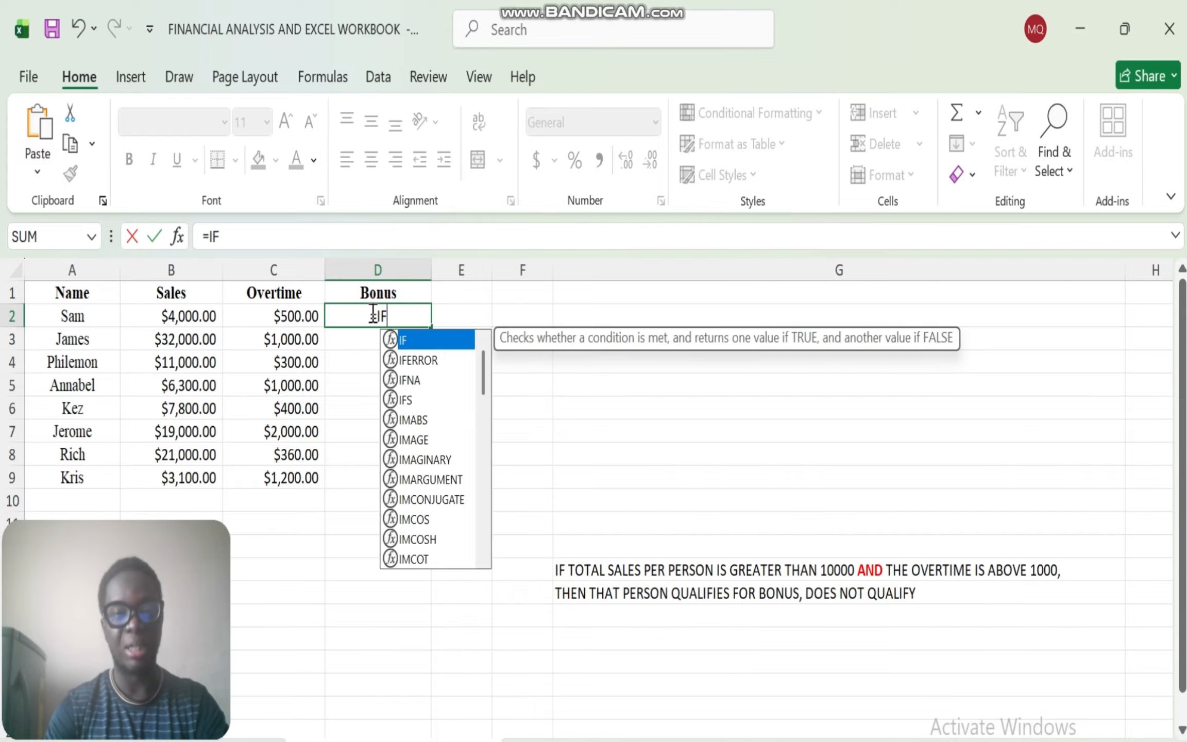
double_click(410, 339)
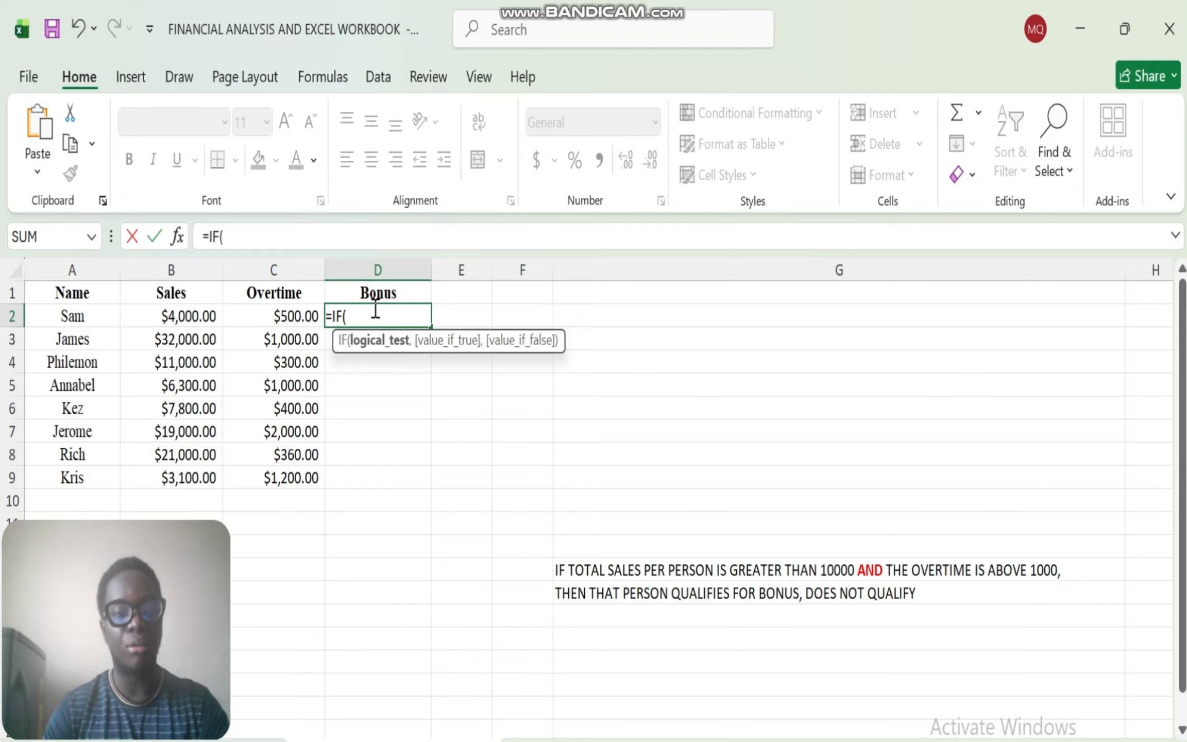
type("AND")
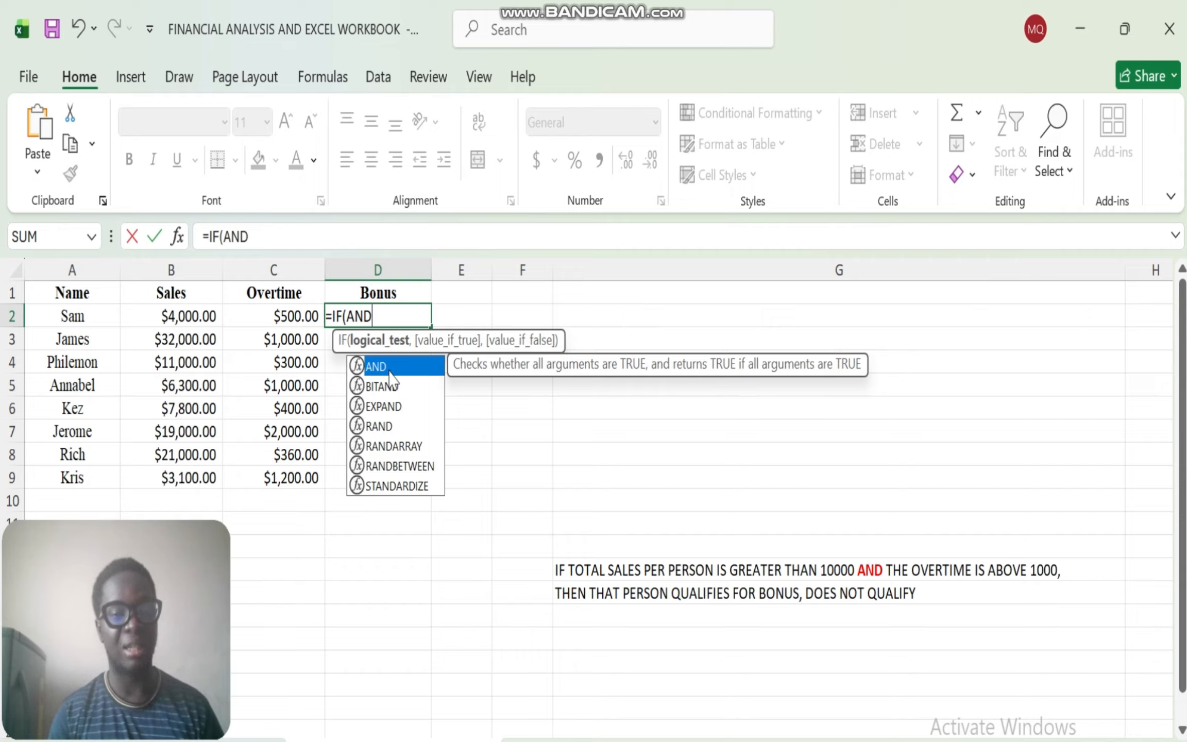
double_click(383, 367)
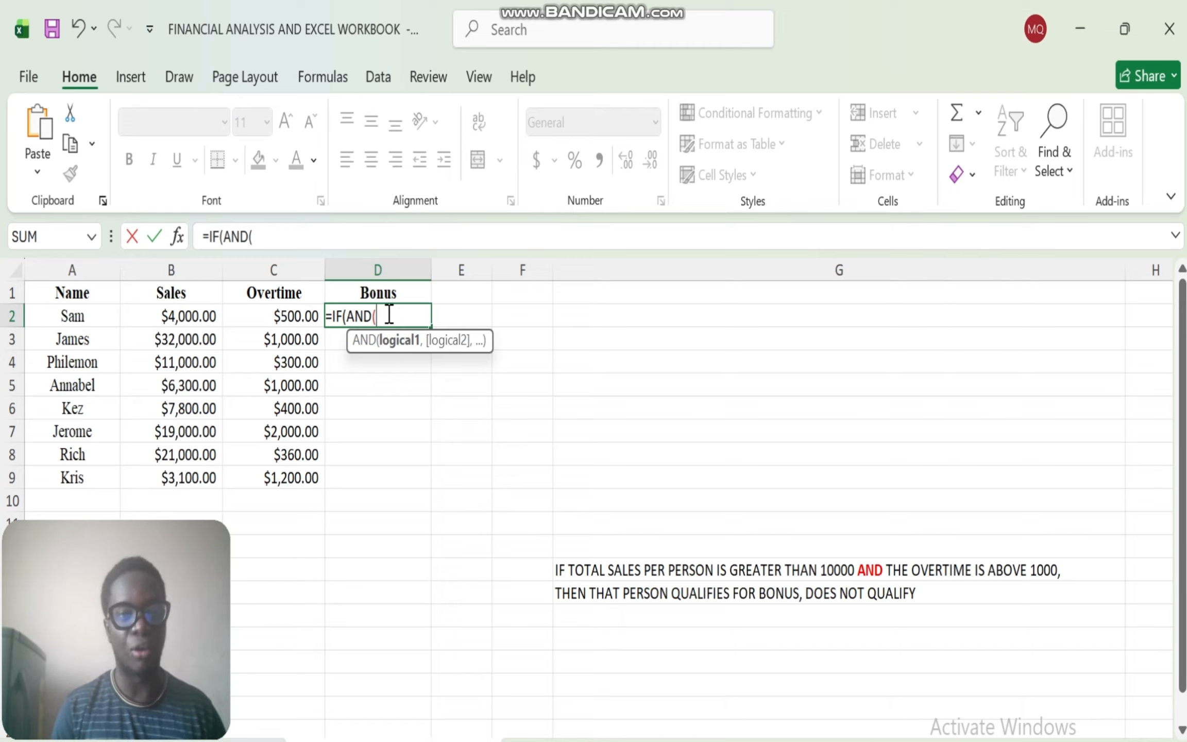
- Enter B2>10000 and C2>1000 as the conditions of the nested AND function and close it
left_click(183, 315)
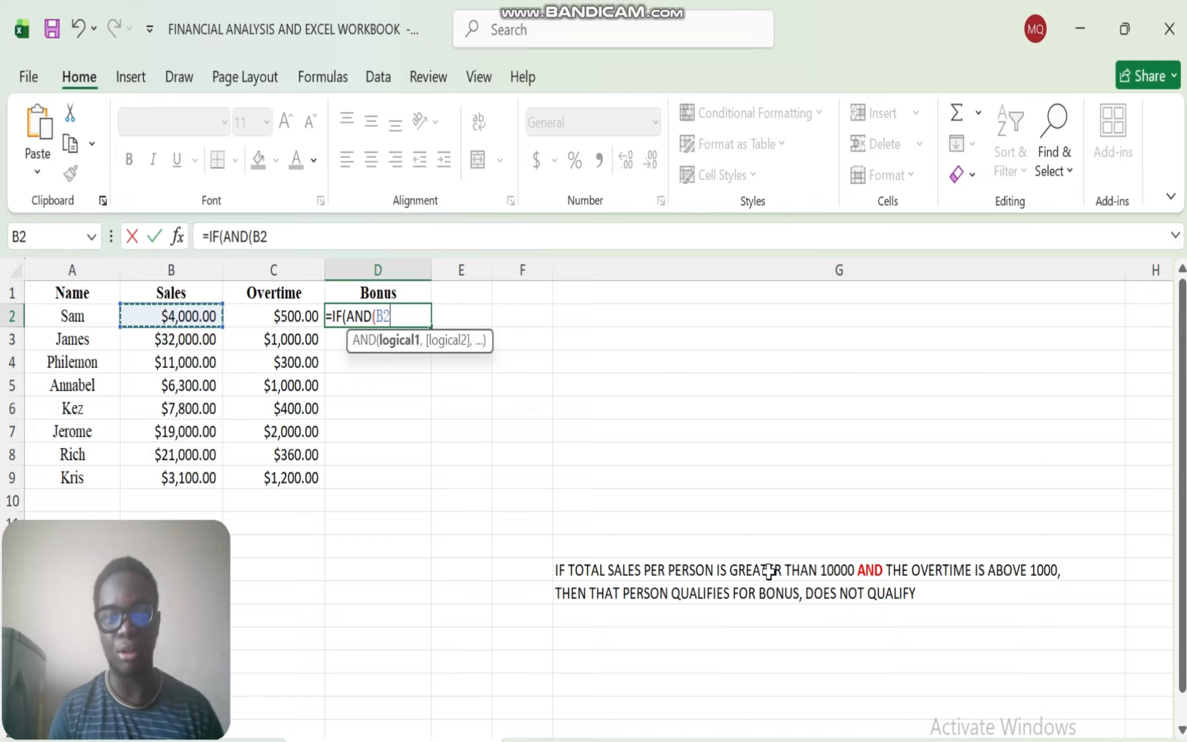
type(">")
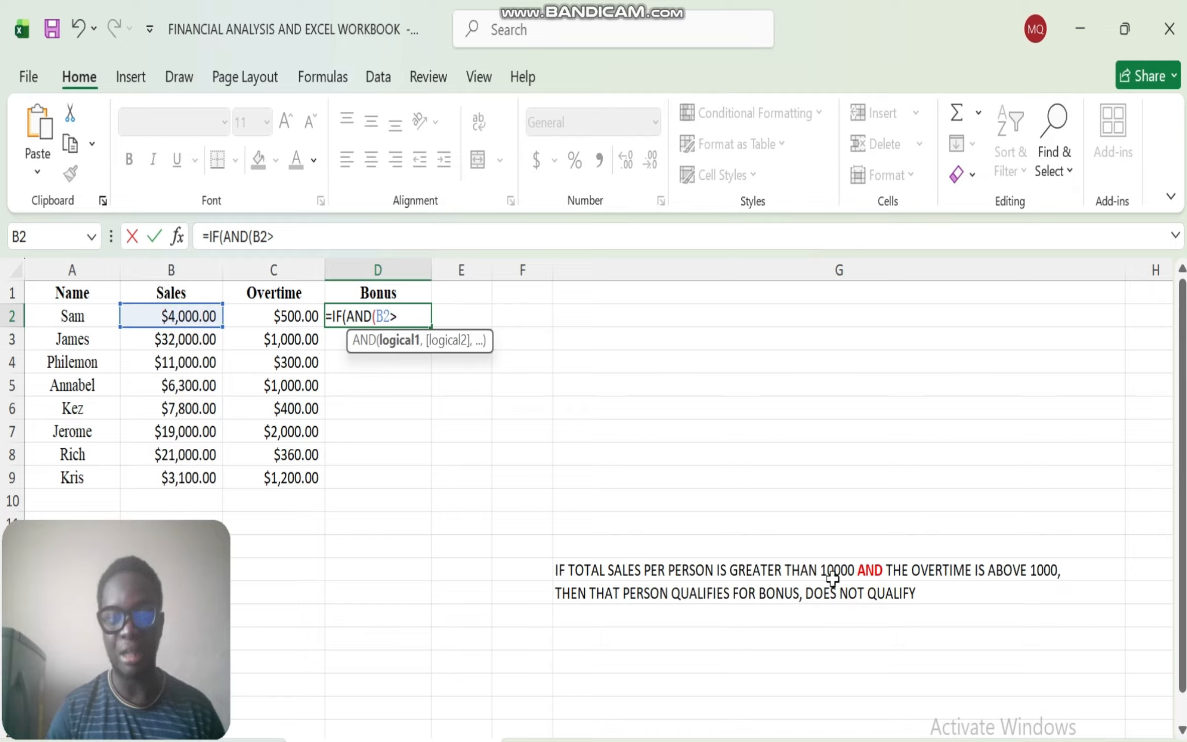
type("10")
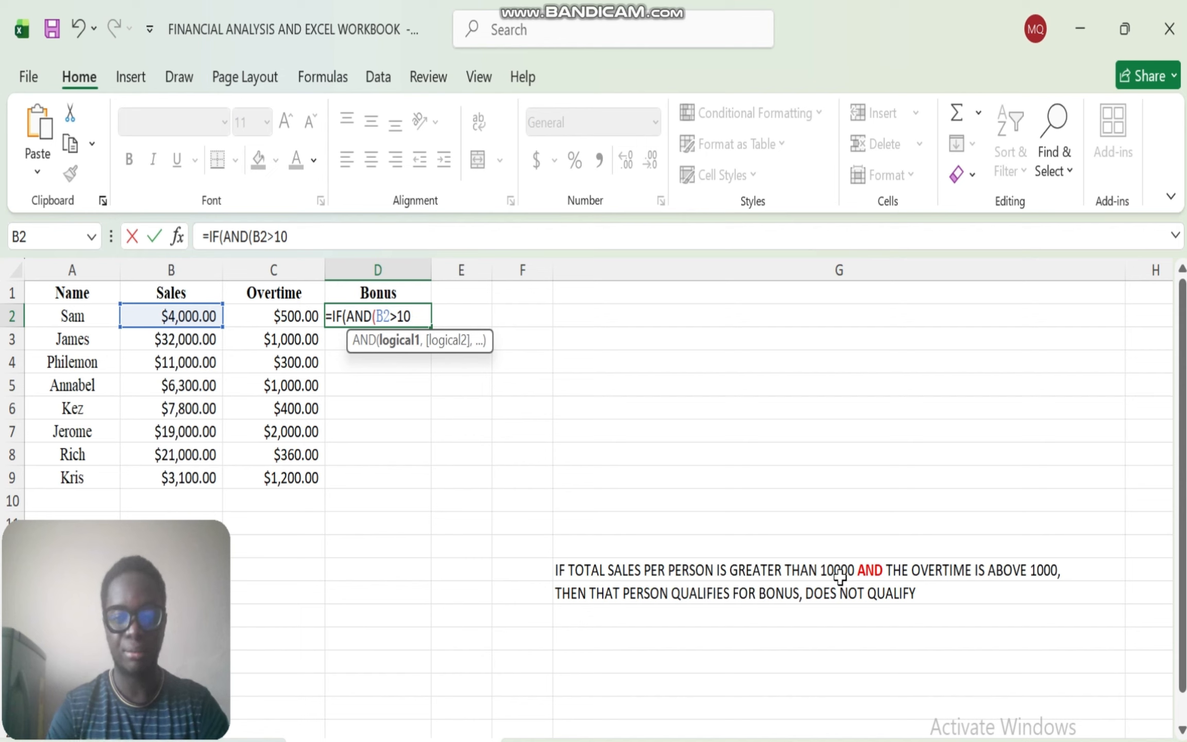
type("000")
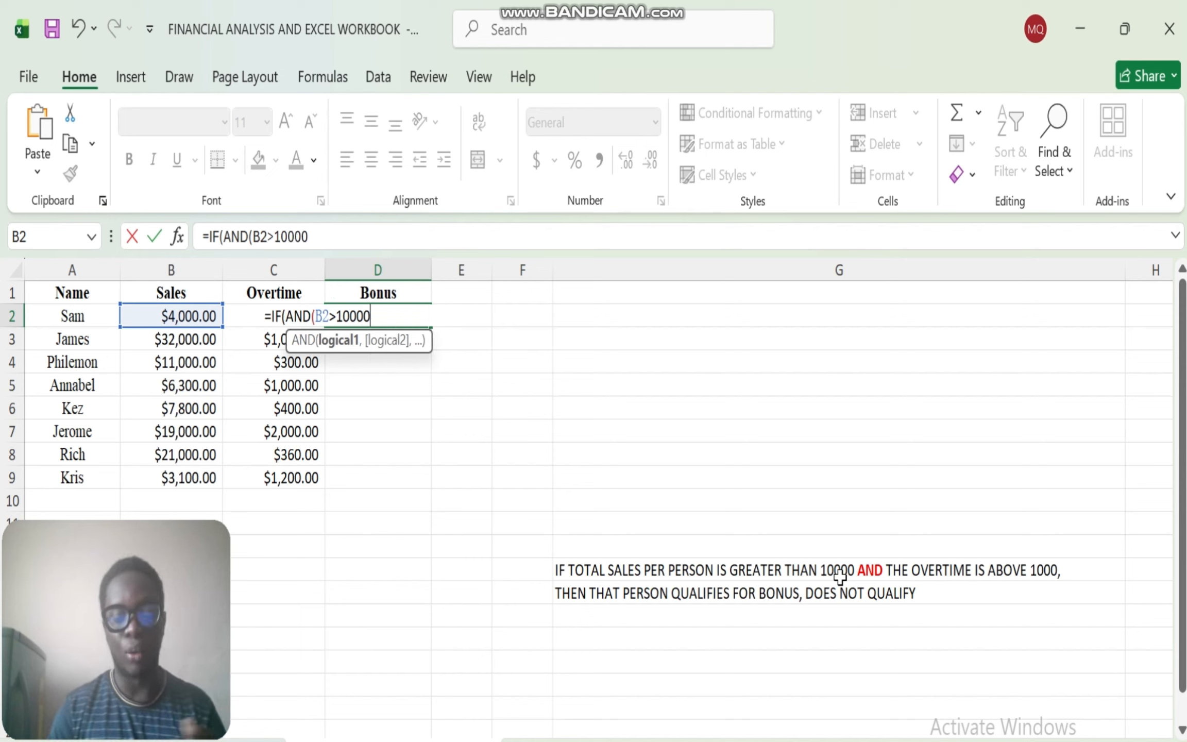
type(",")
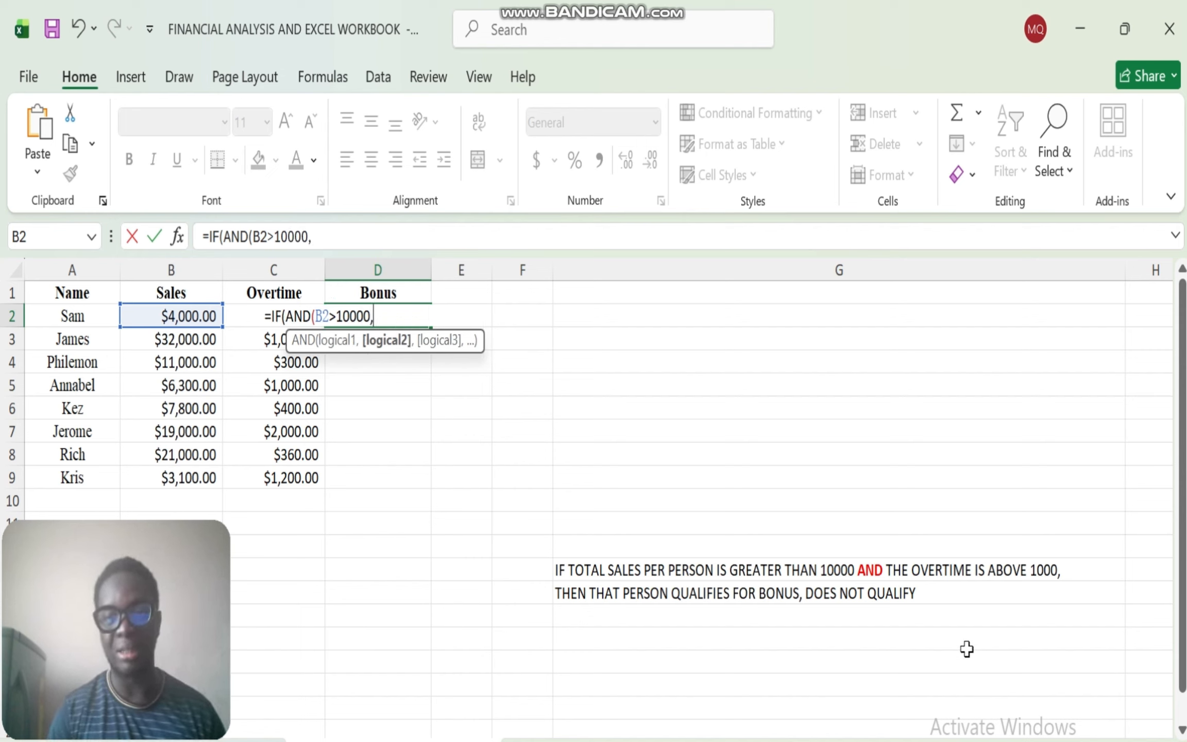
left_click(242, 319)
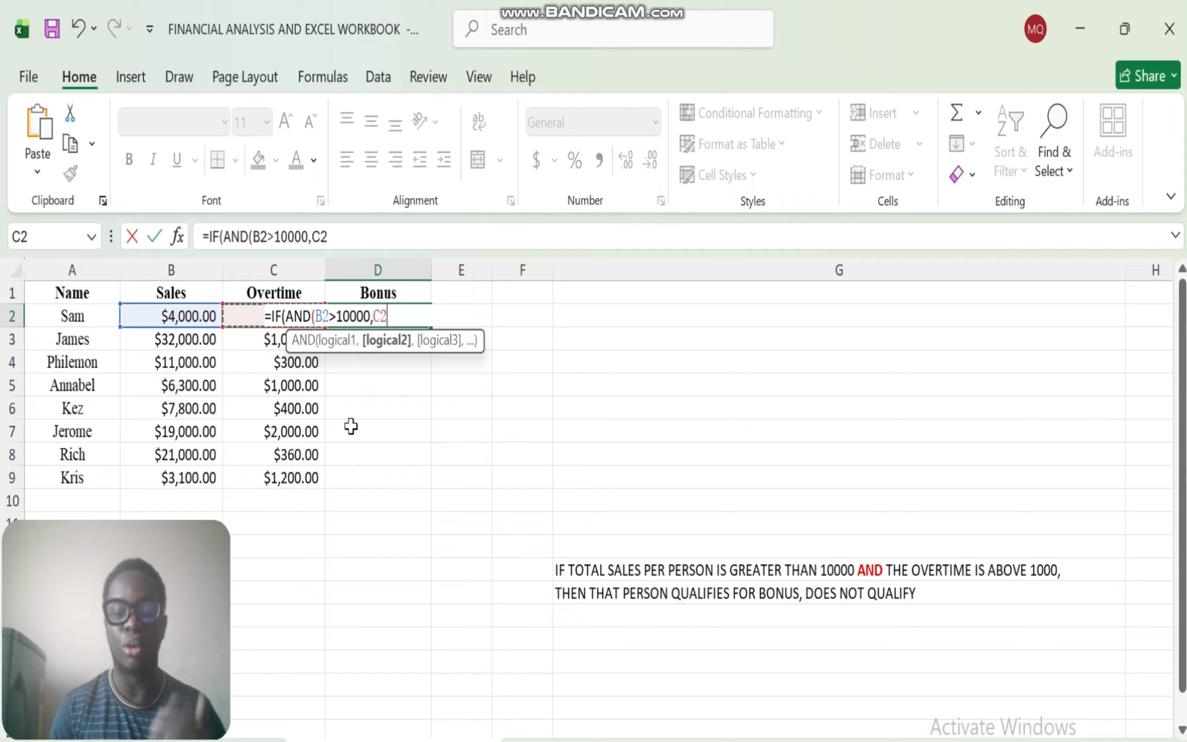
type(">")
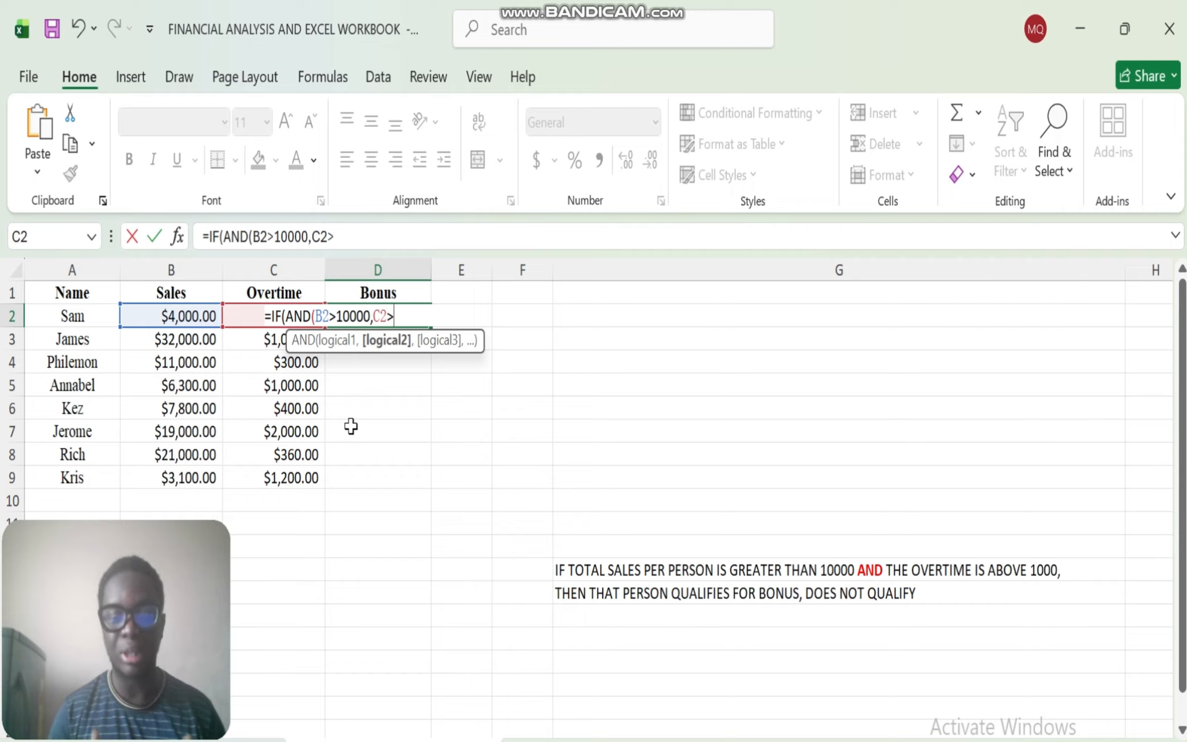
type("1000")
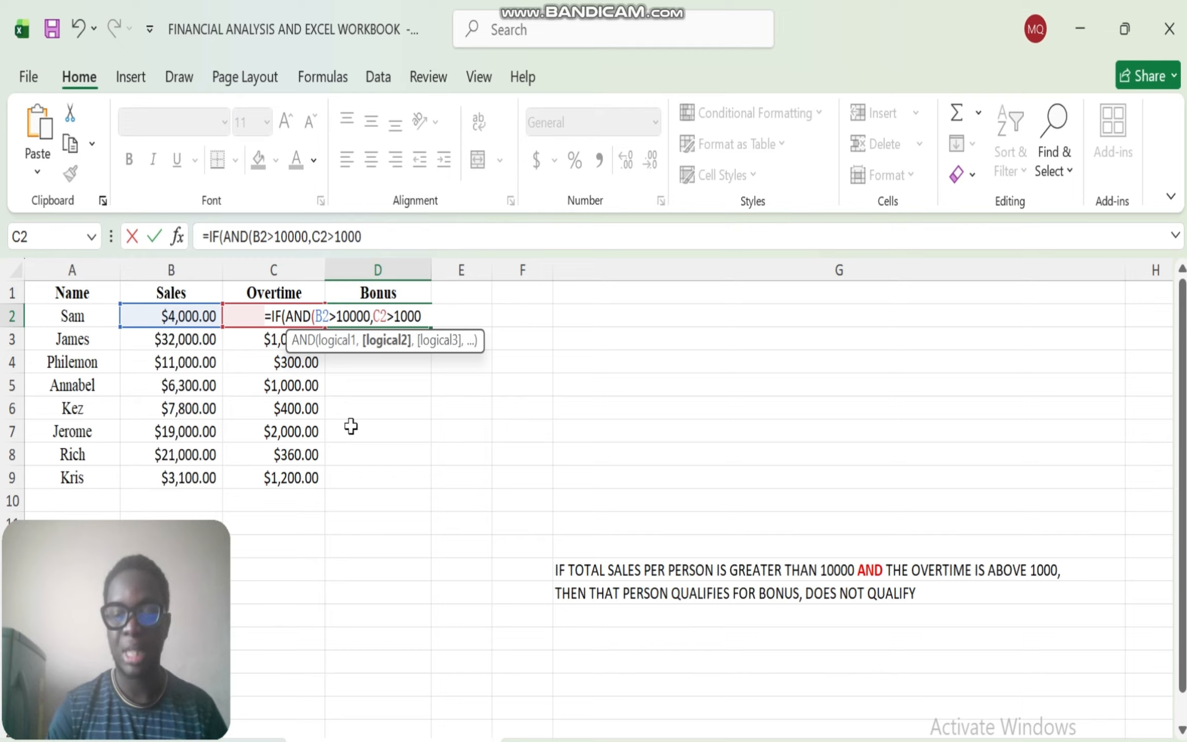
type(")")
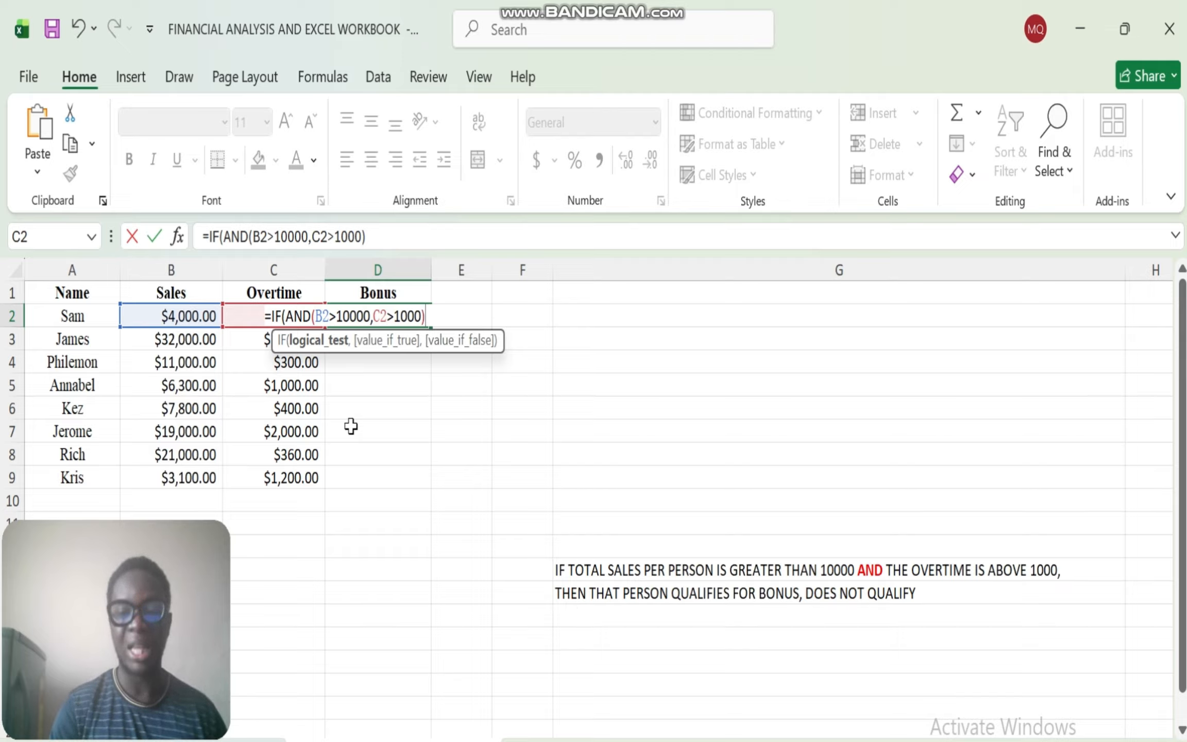
- Complete the IF formula in D2 with "BONUS" if true and "DO NOT QUALIFY" if false
type(",")
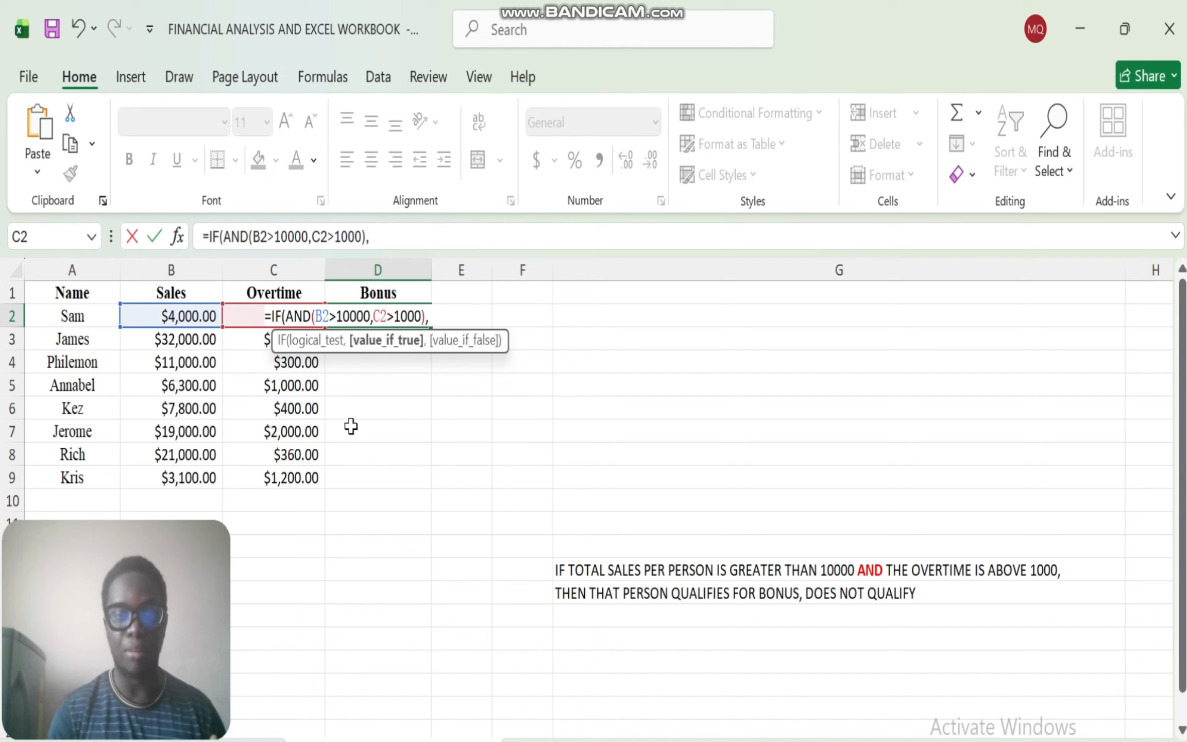
type("\"")
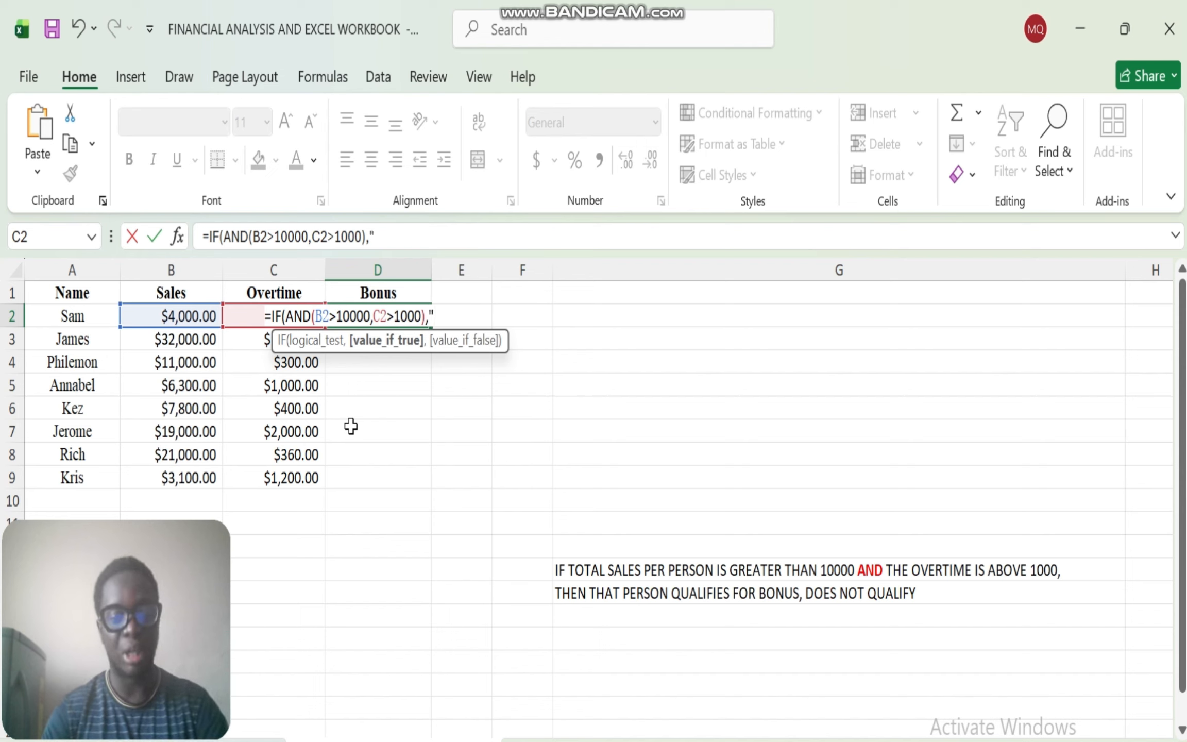
type("BONUS")
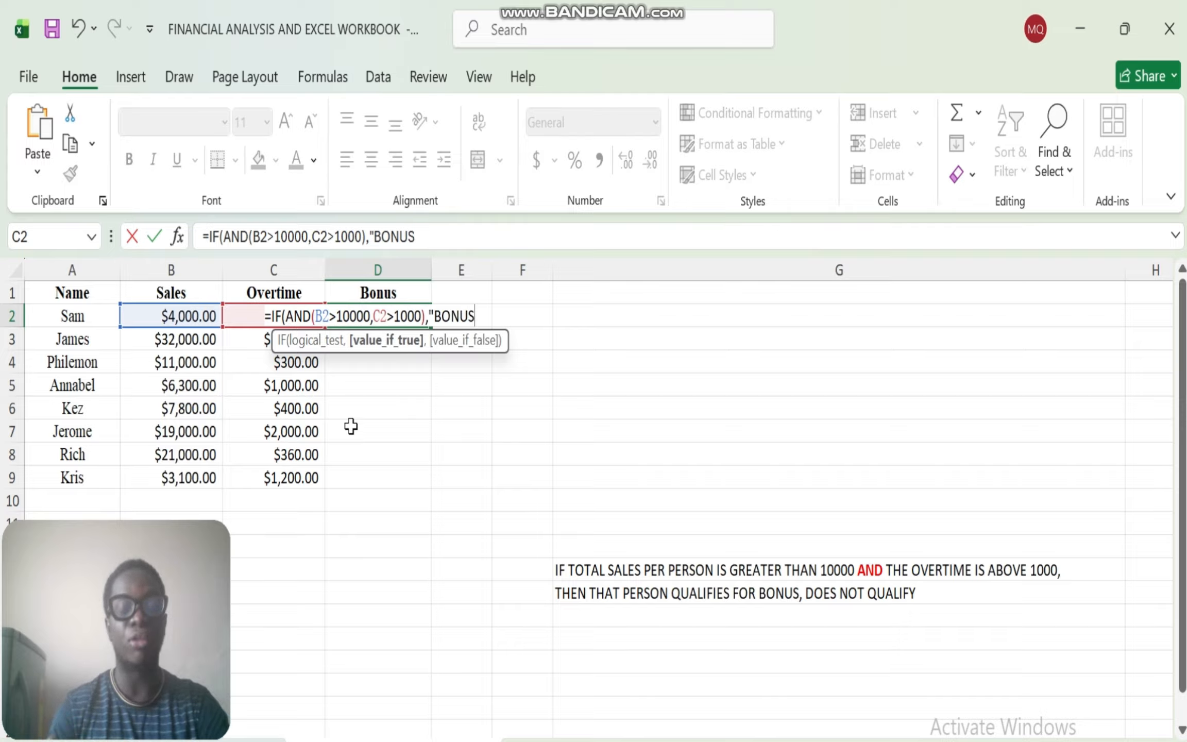
type("\",")
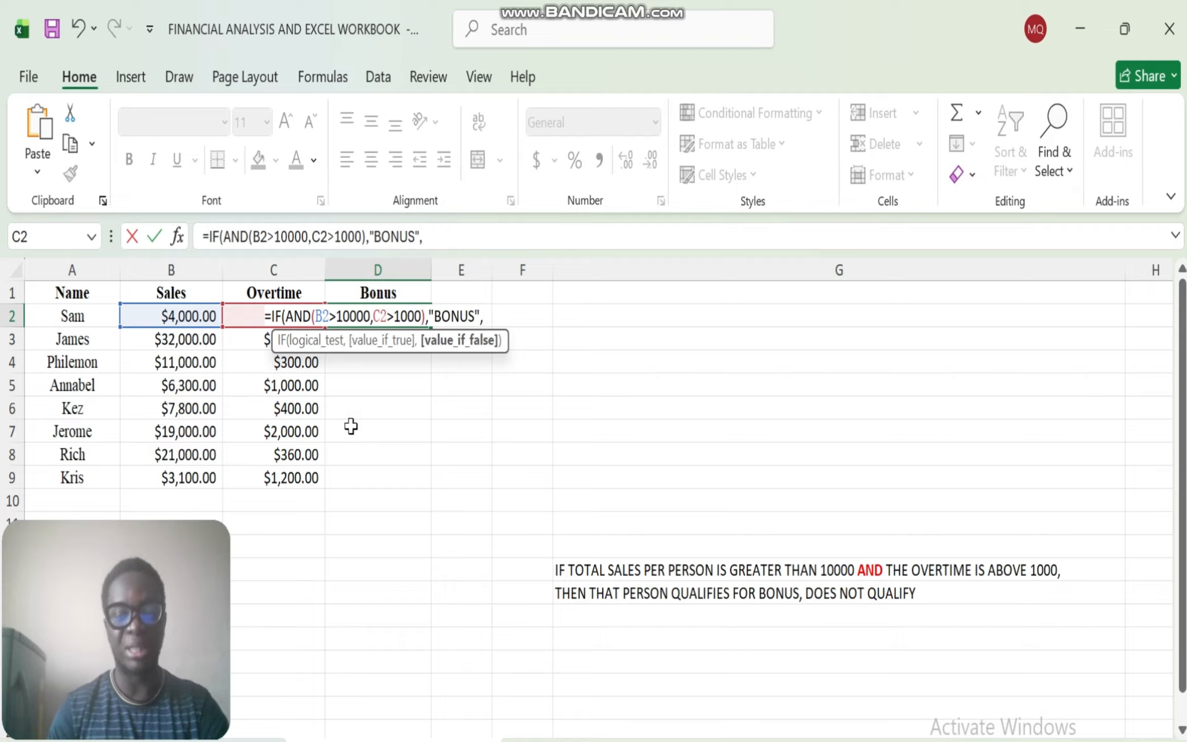
type("\"DO")
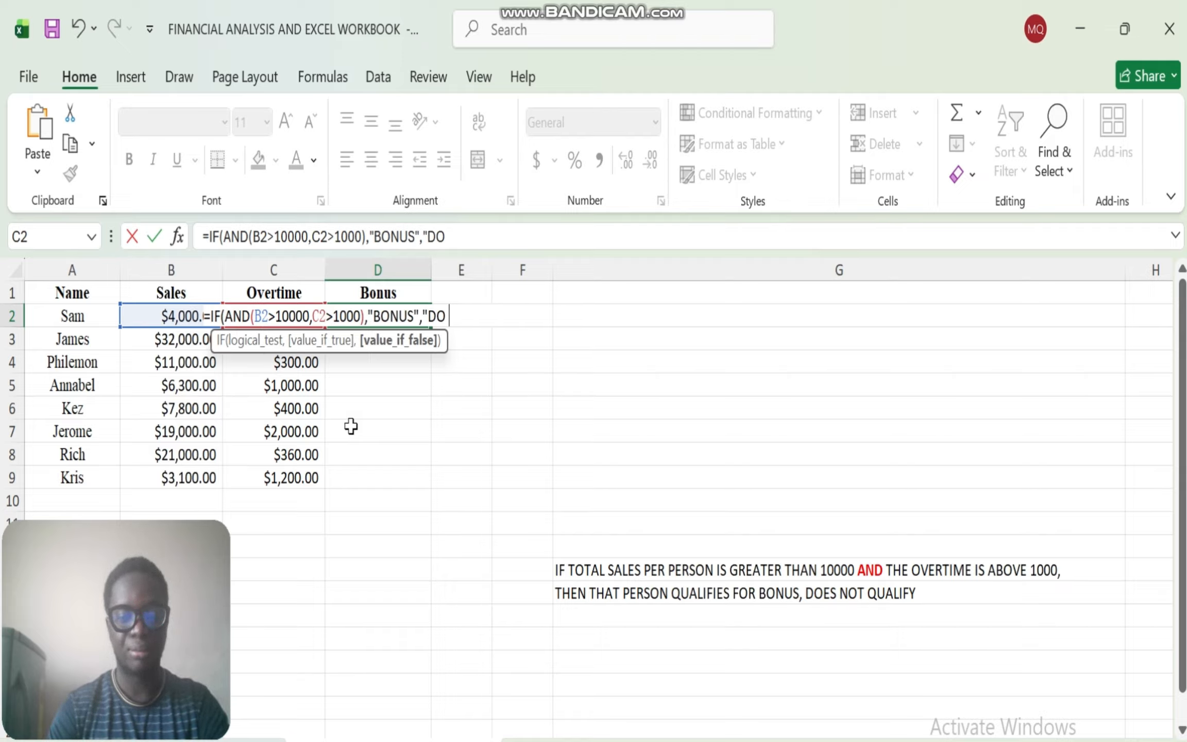
type(" NOT QUAL")
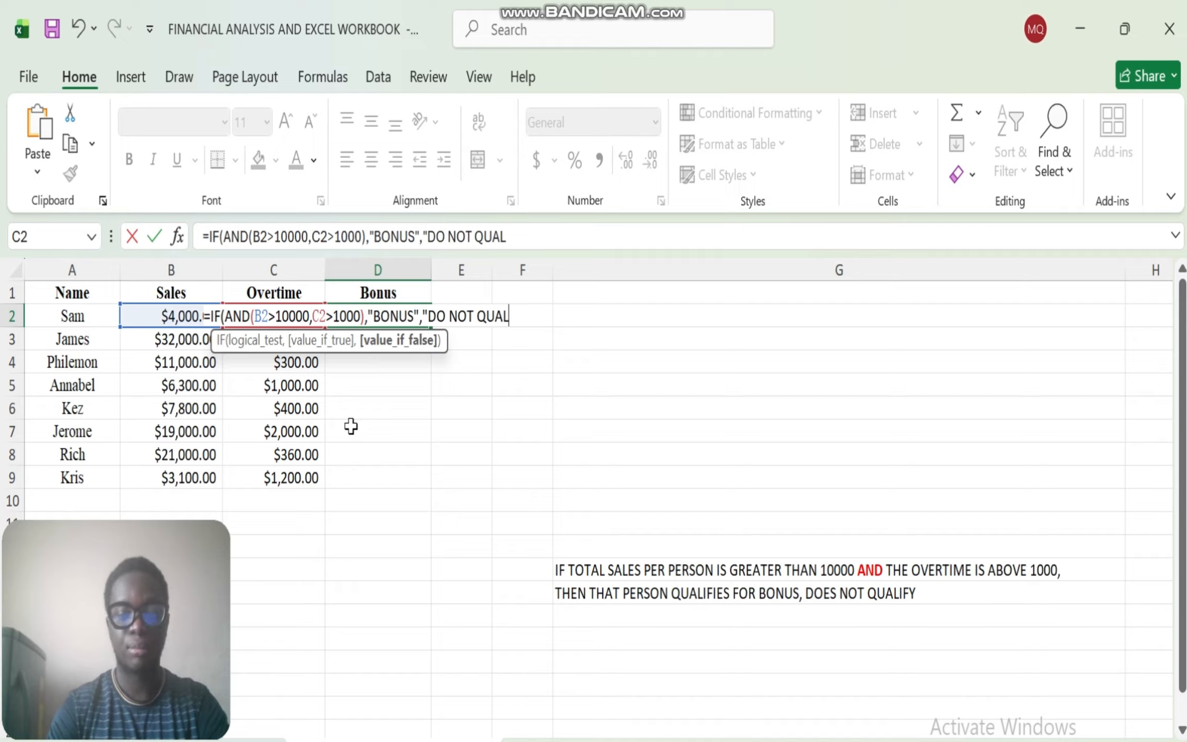
type("IFY\"")
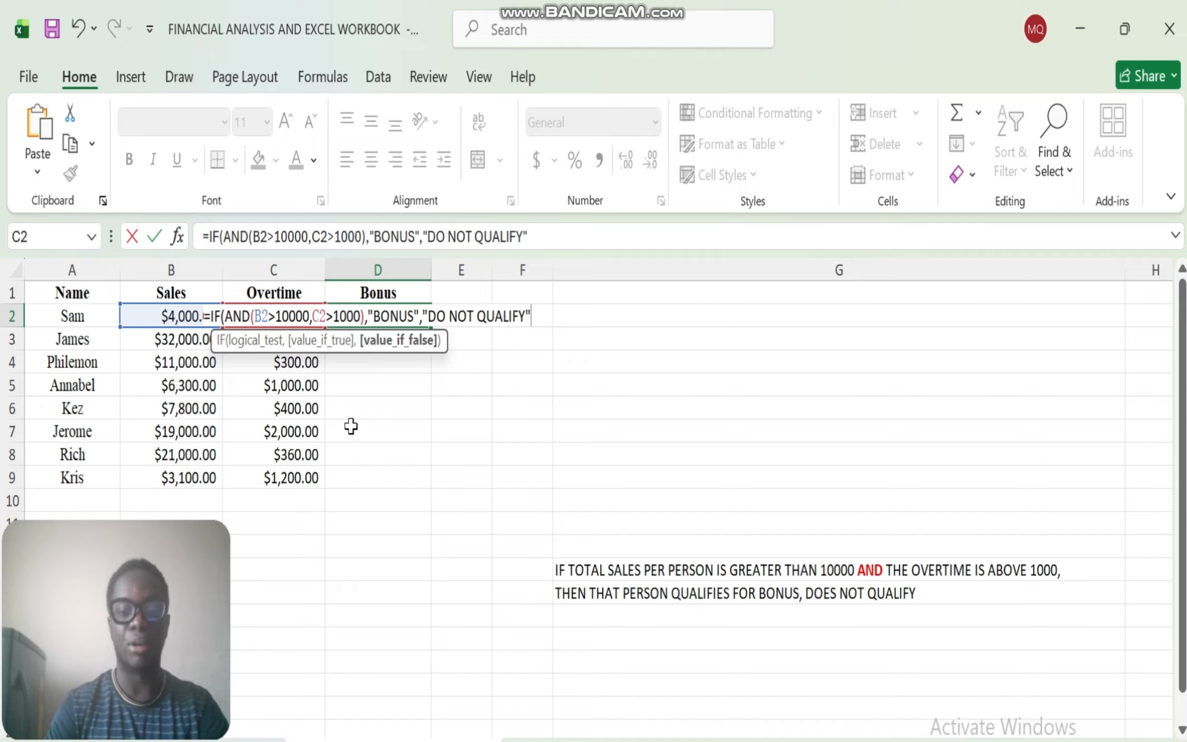
type(")")
key("Return")
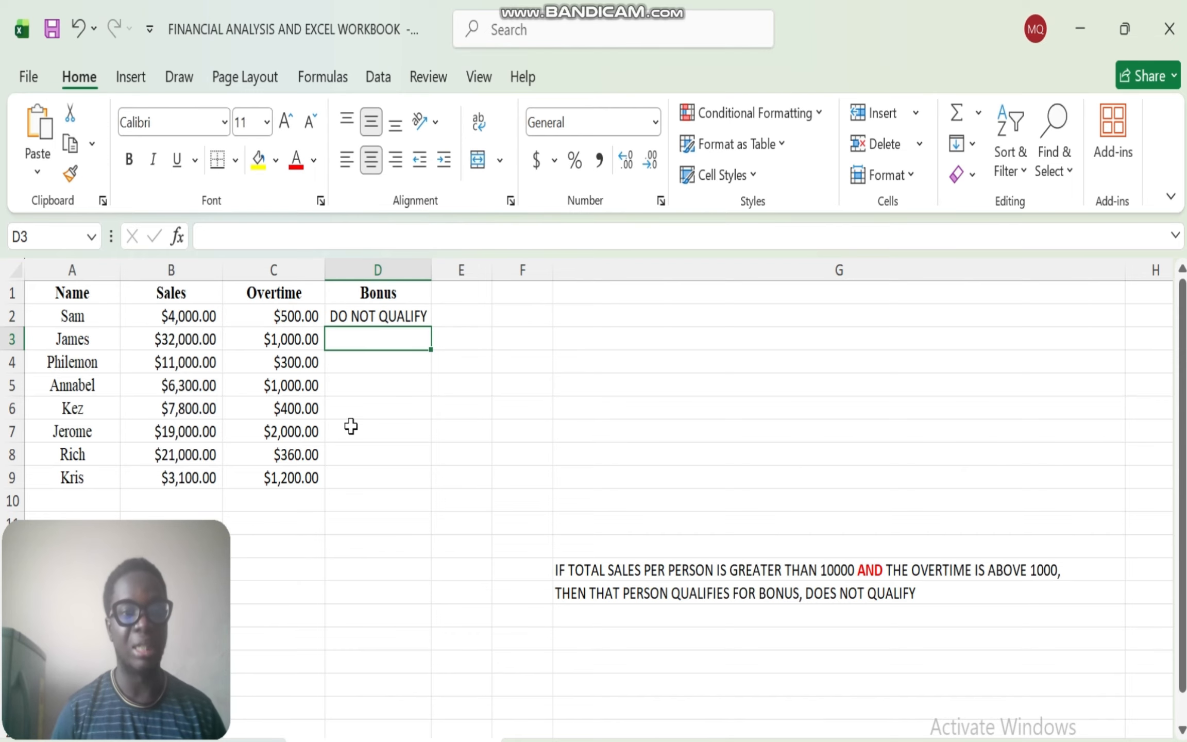
- Fill the IF and AND formula from D2 down the Bonus column to D9
left_click(404, 315)
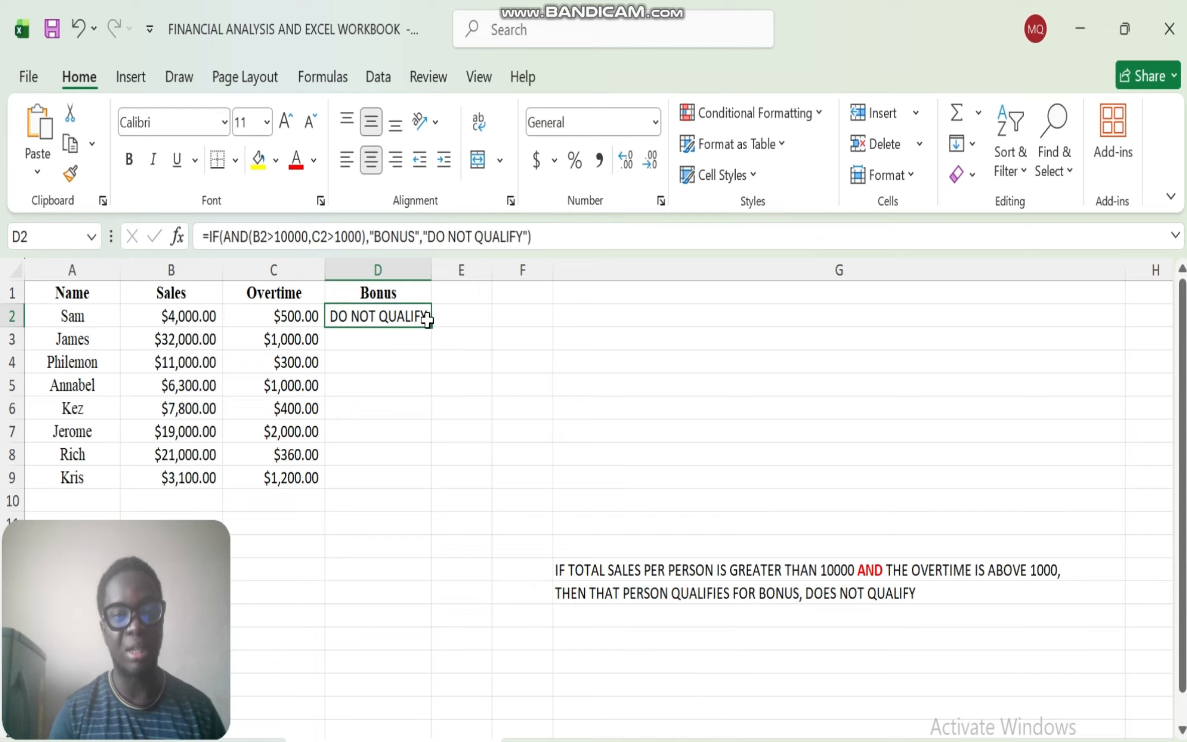
double_click(429, 324)
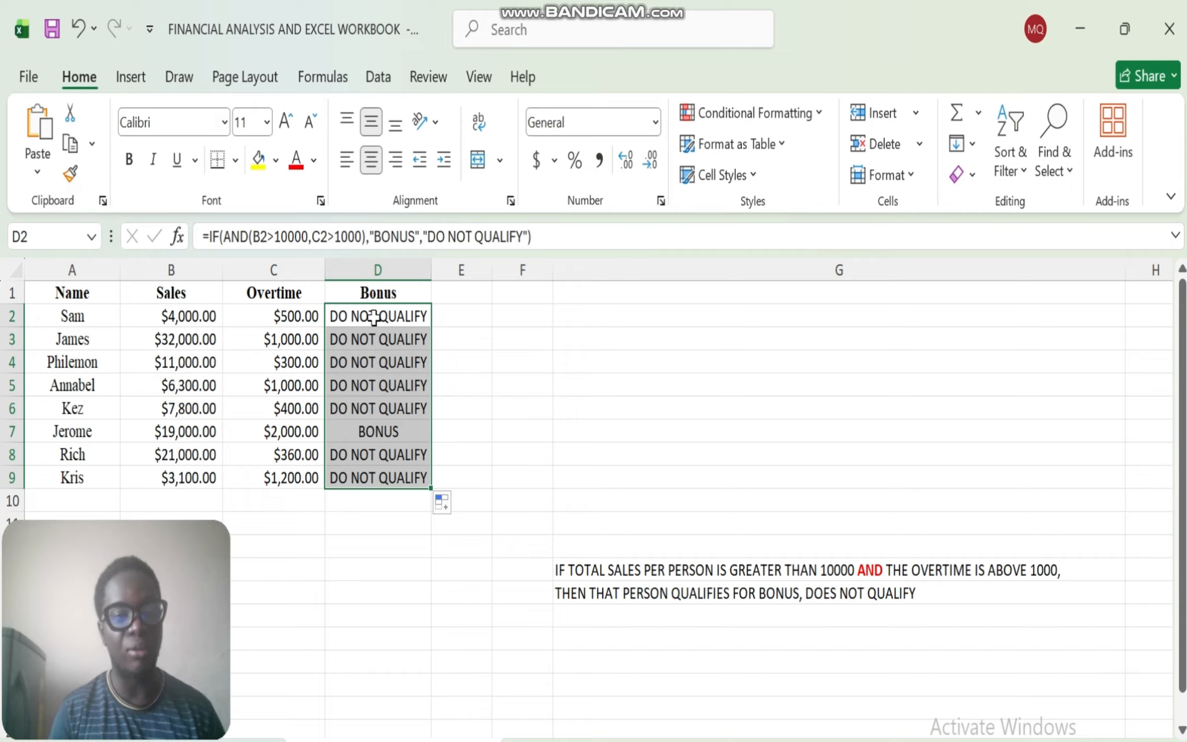
- Format the Bonus results in D2:D9 in Times New Roman at size 10 and widen column D slightly to fit them
left_click(224, 124)
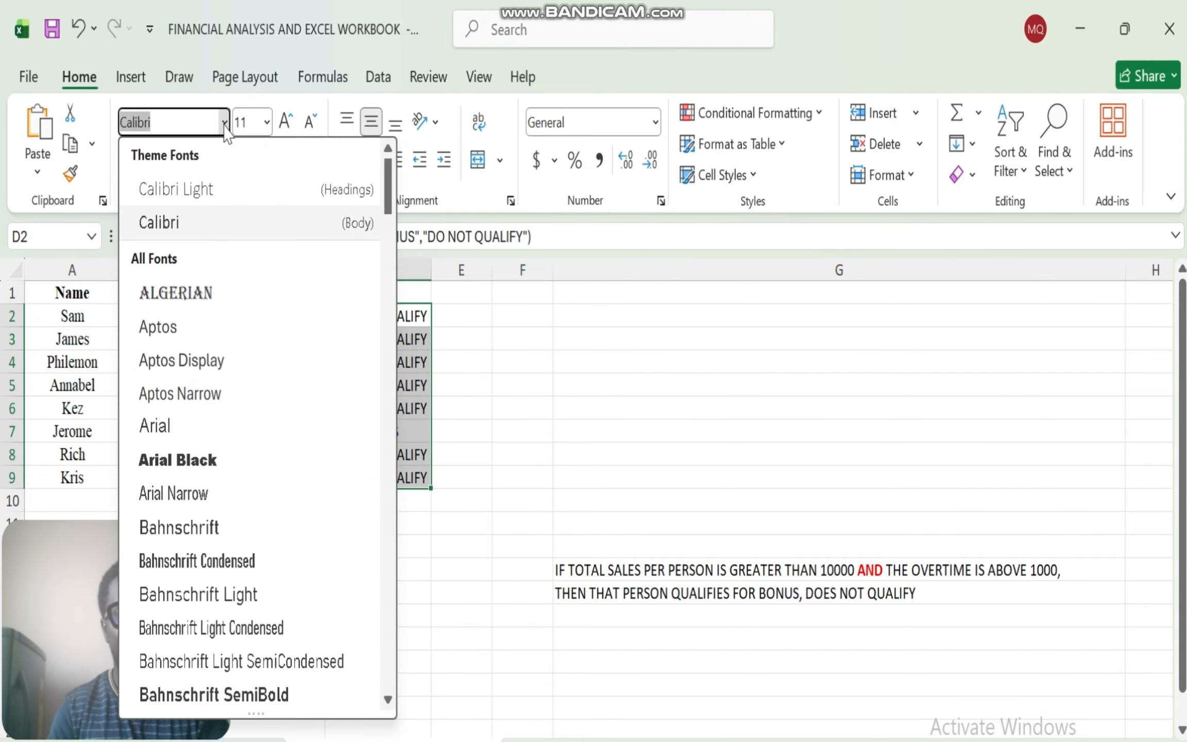
type("Times New Roman")
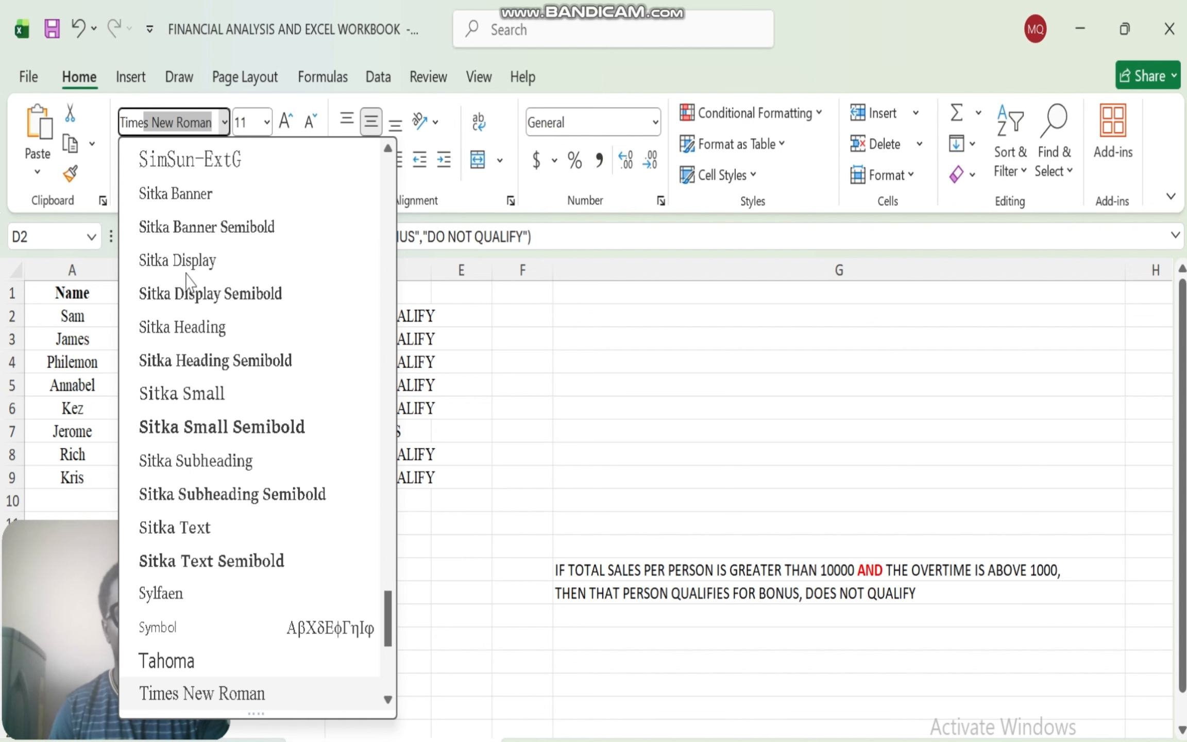
left_click(211, 694)
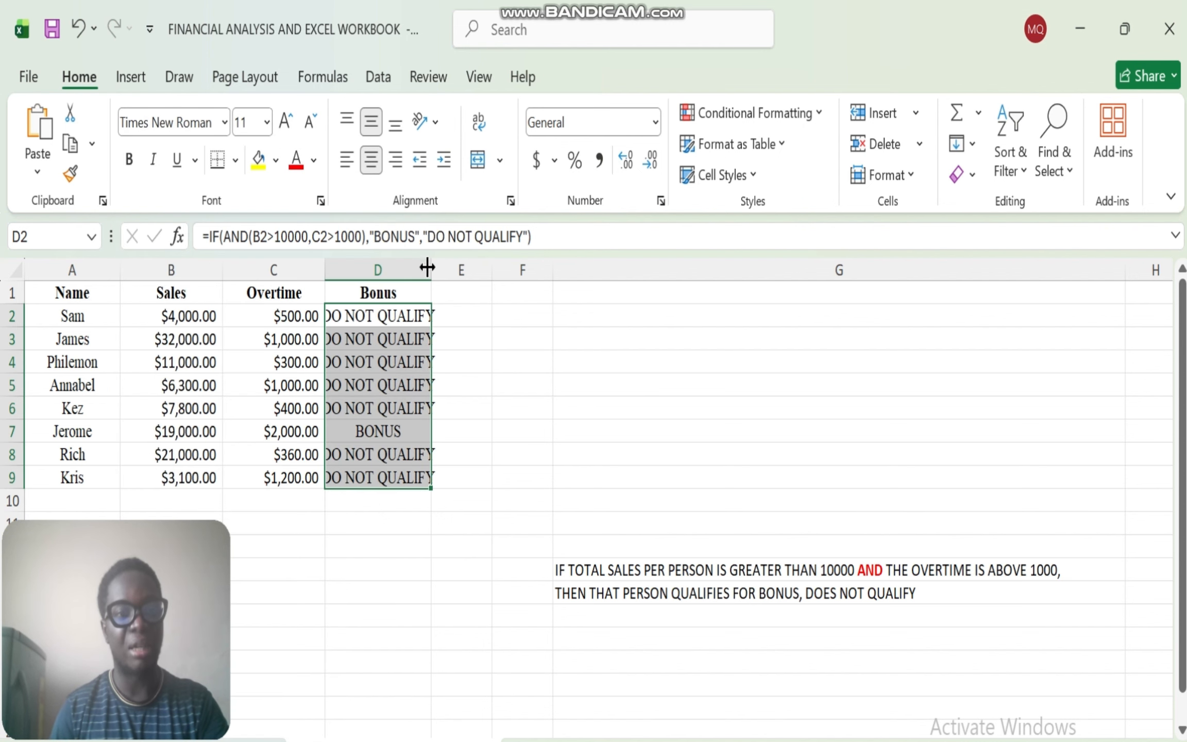
left_click(266, 129)
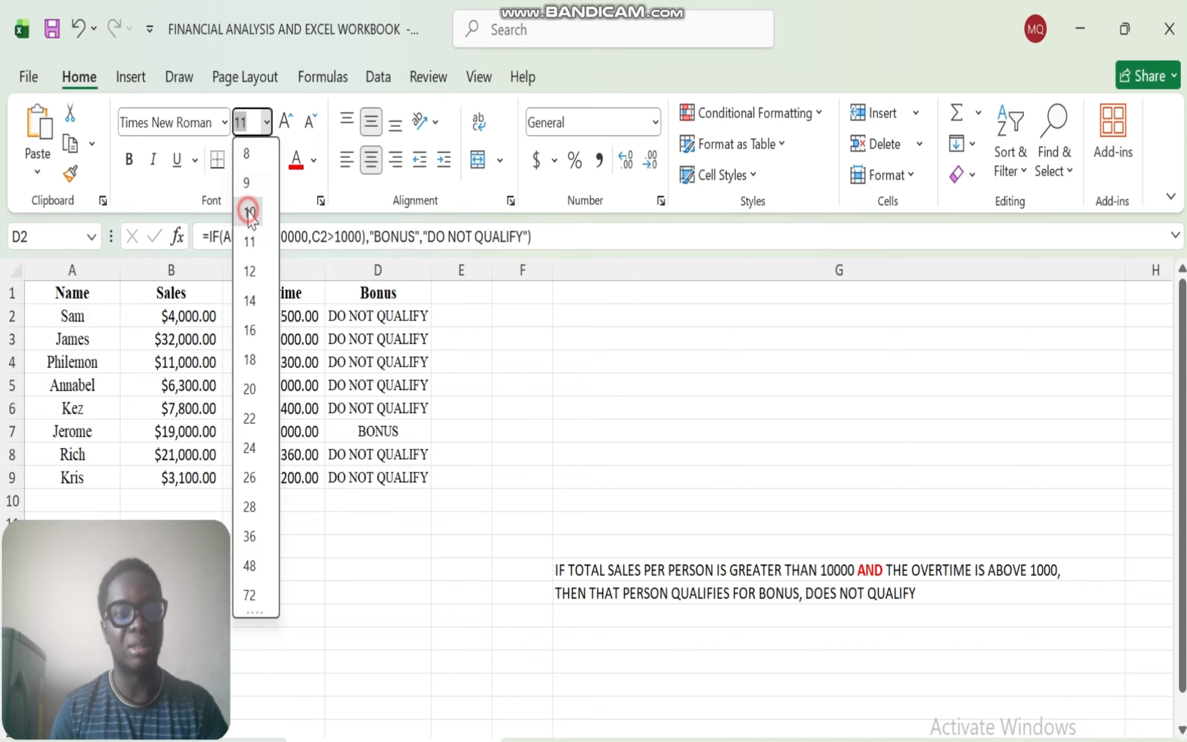
left_click(249, 212)
left_click_drag(431, 270, 440, 270)
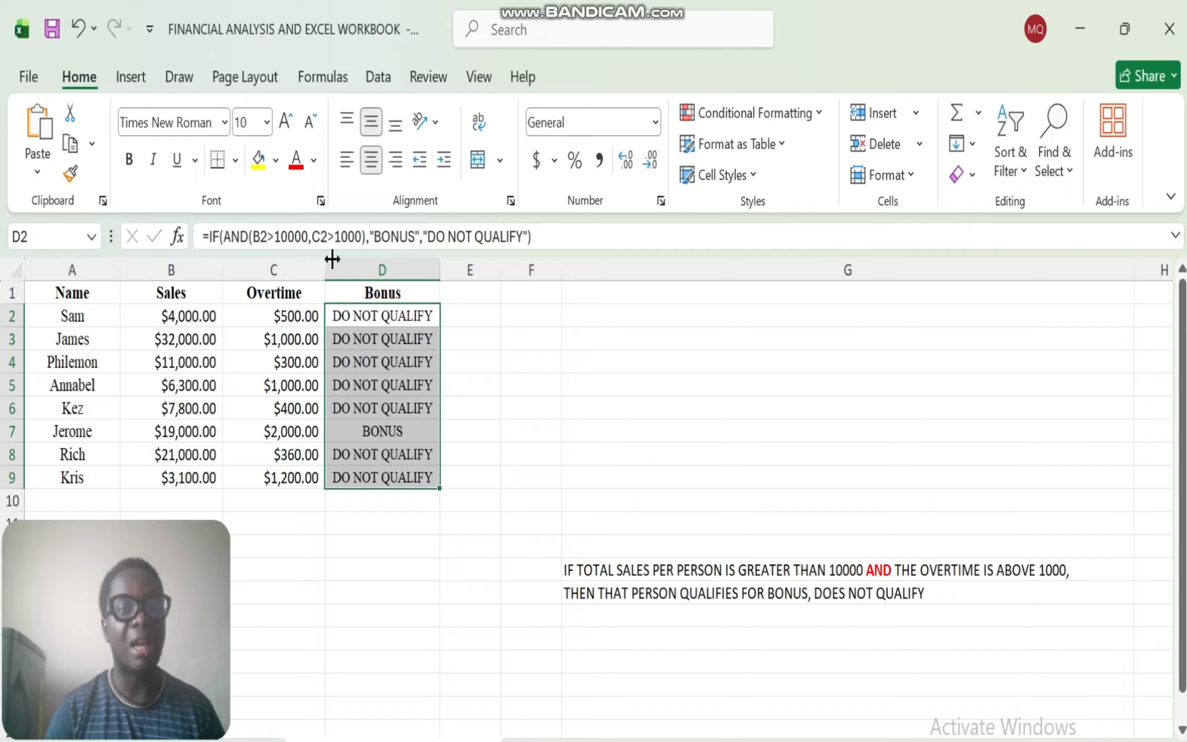
- Change the overtime condition in D2's formula to C2>=1000 and refill the formula down the Bonus column to D9
left_click(334, 238)
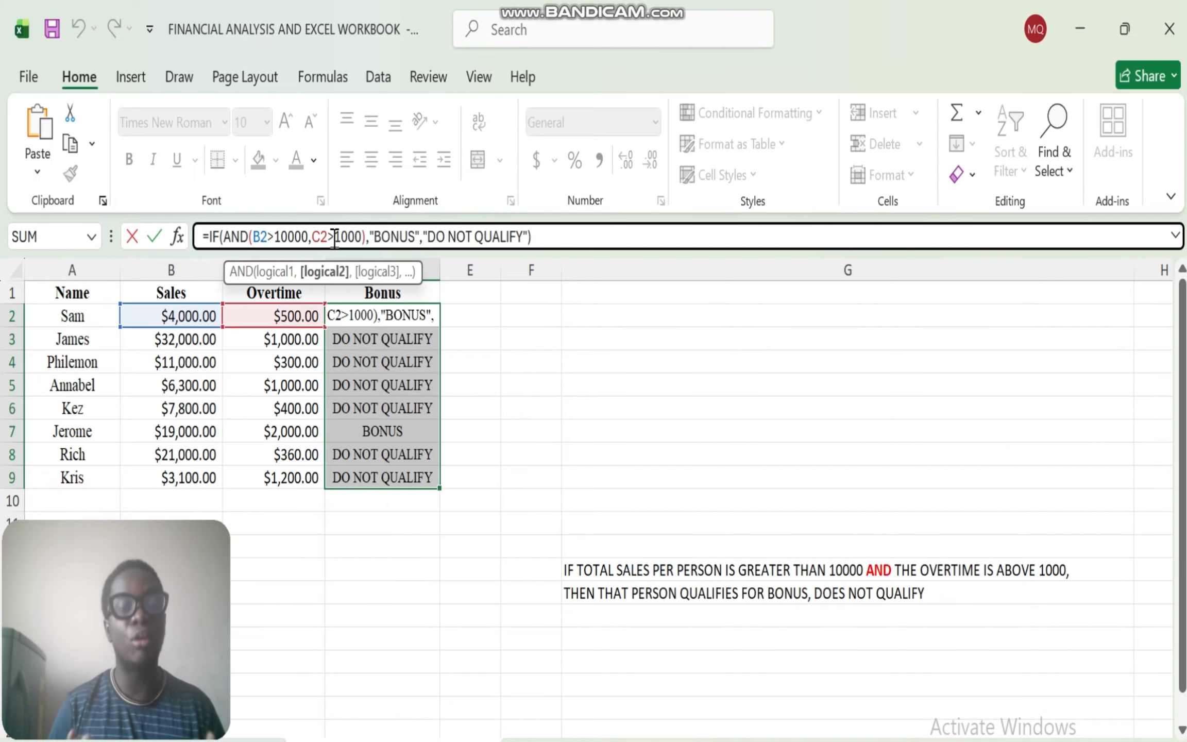
type("=")
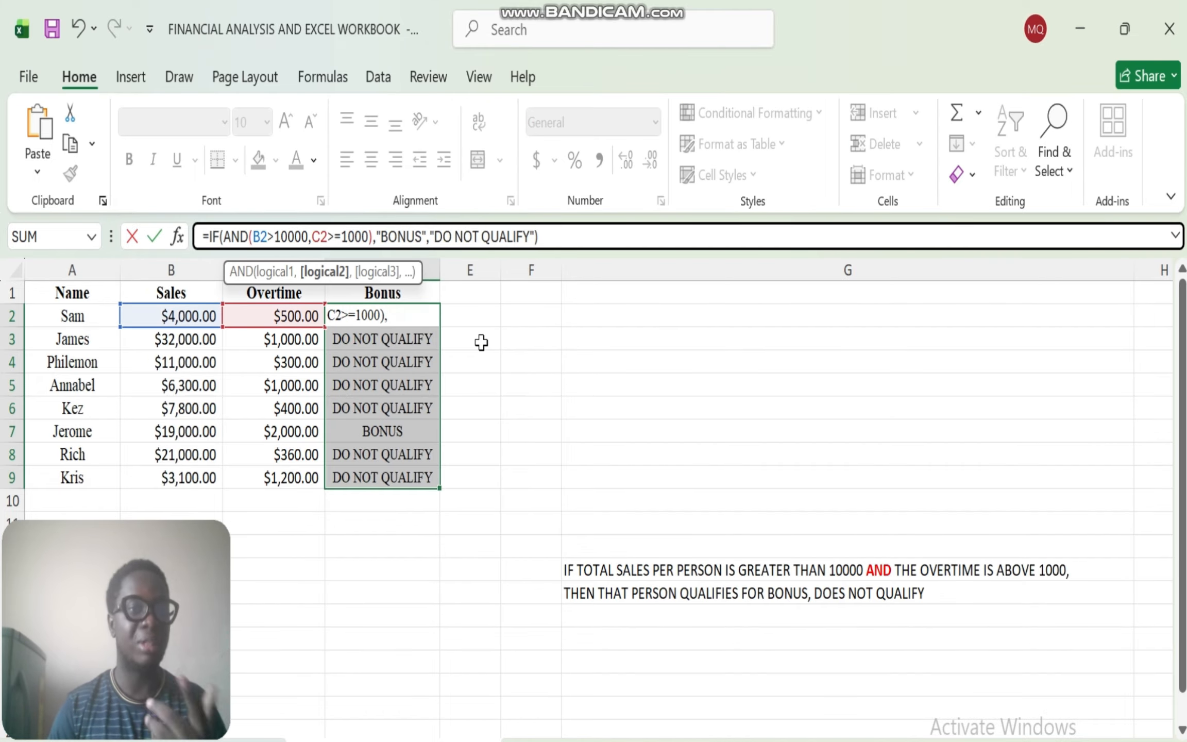
key("Return")
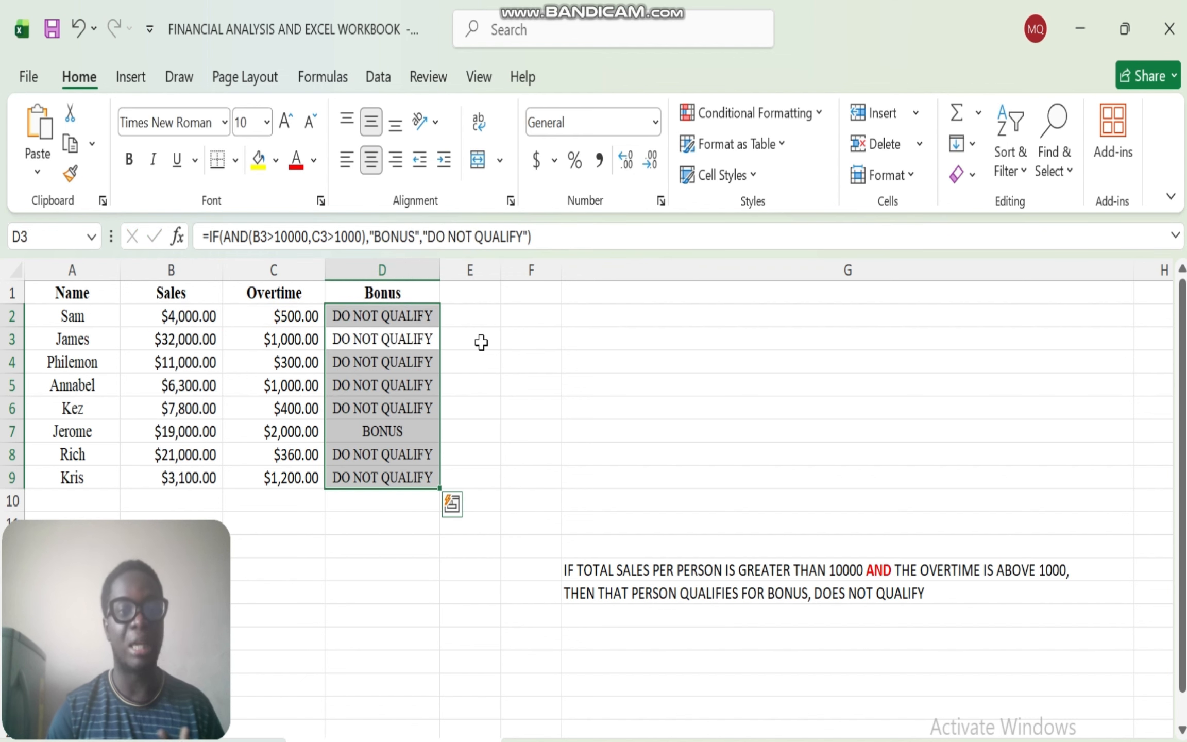
left_click(415, 312)
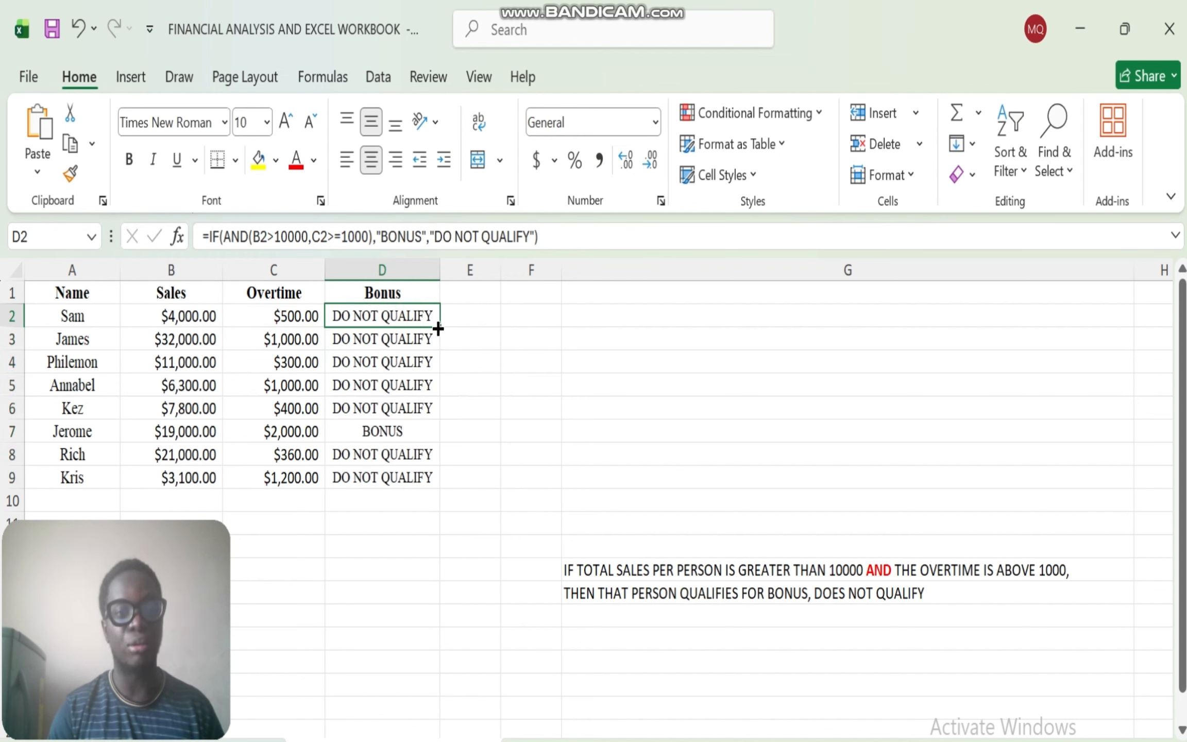
double_click(437, 327)
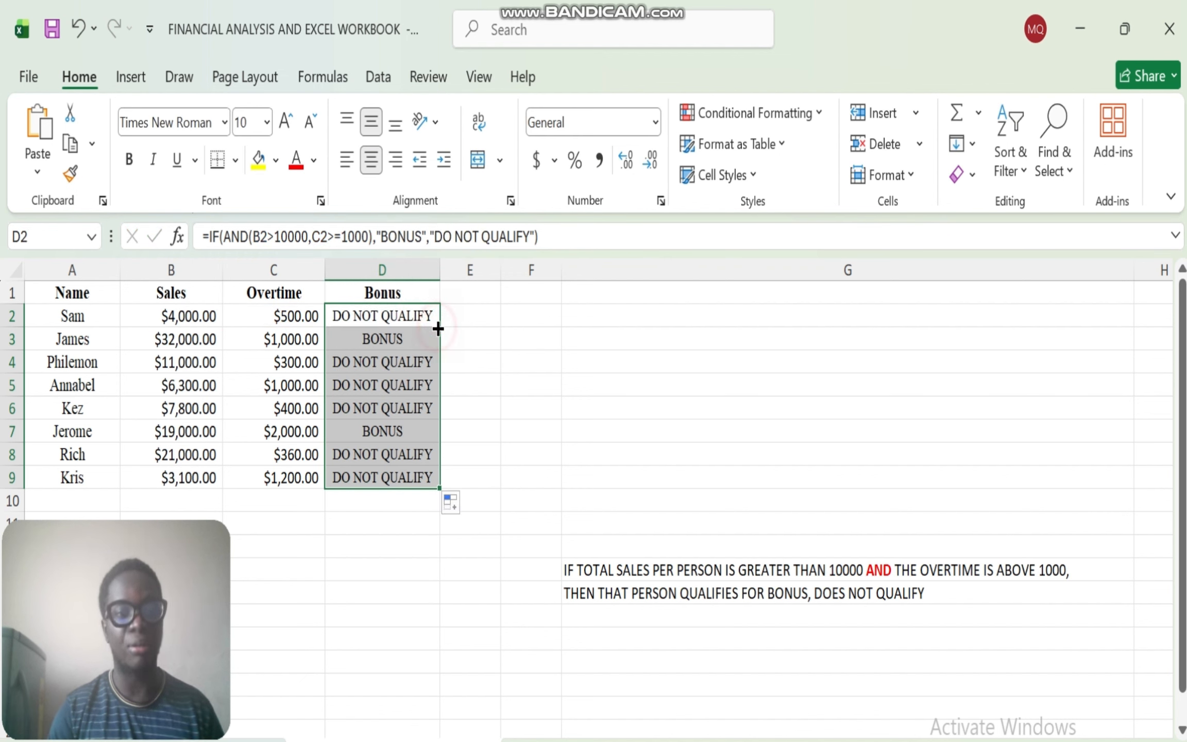
left_click(362, 338)
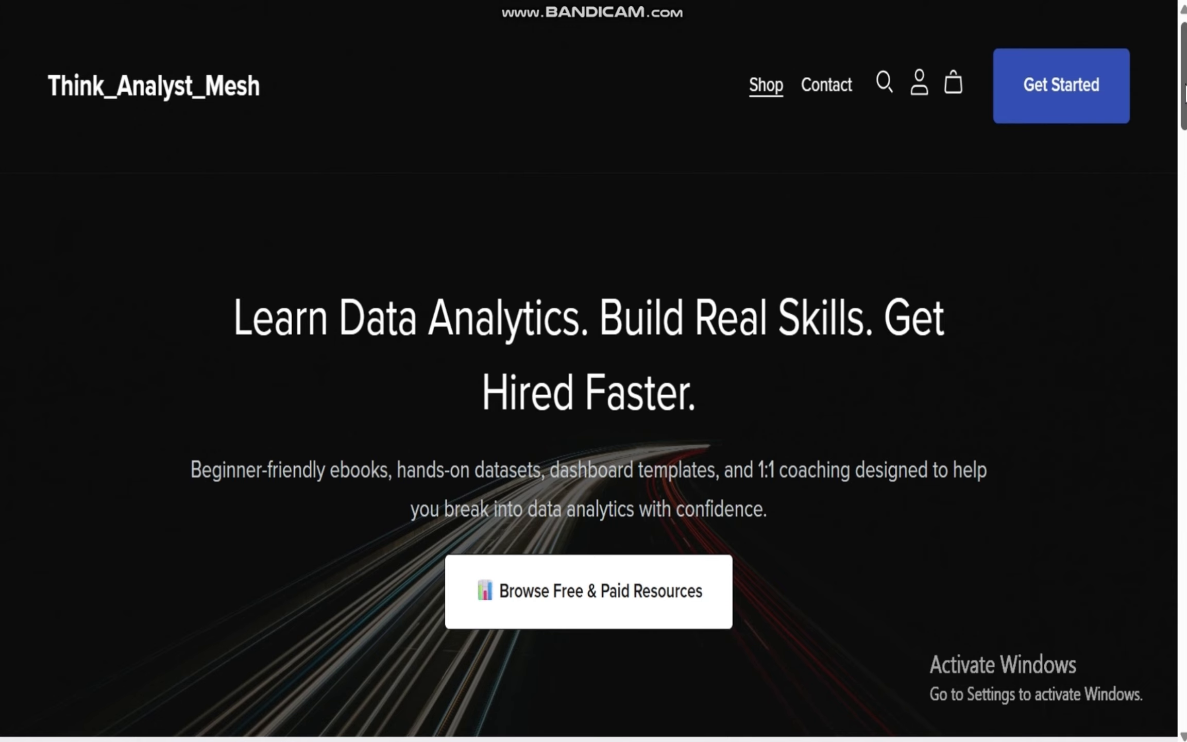
- Switch to the Think_Analyst_Mesh website and look through its featured collection, the 1:1 coaching service and the Power BI ebook page
left_click_drag(1182, 85, 1182, 206)
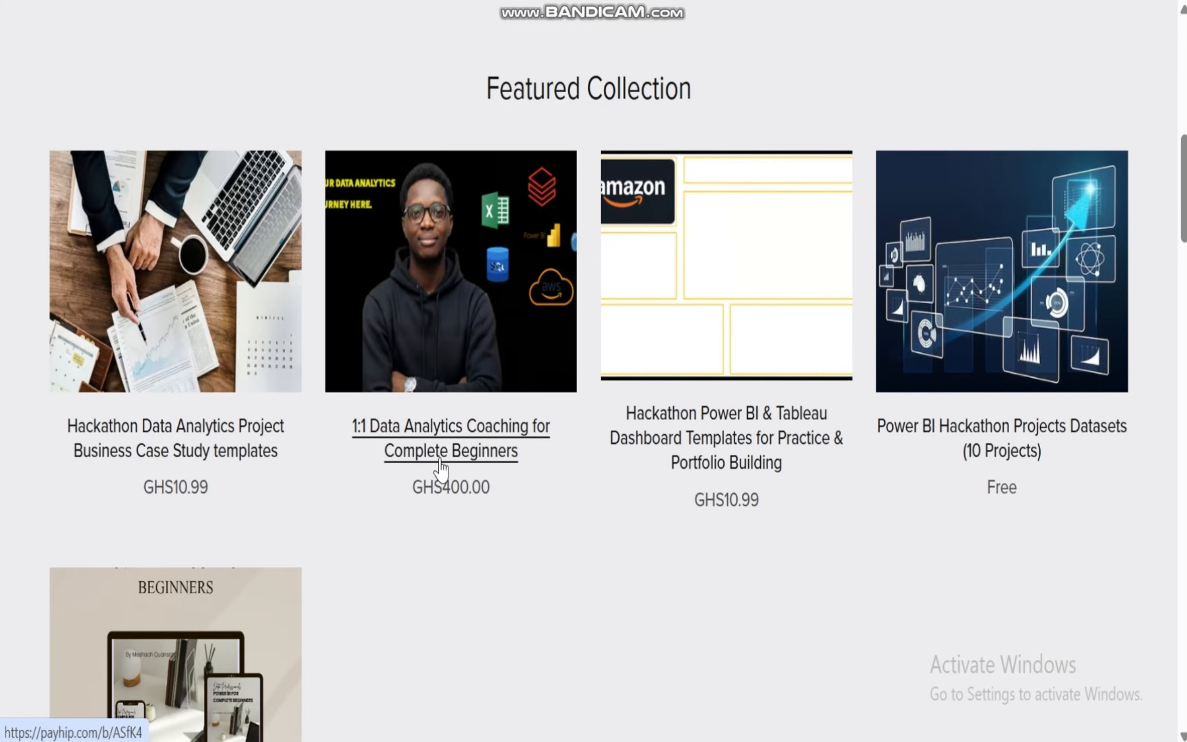
left_click(455, 453)
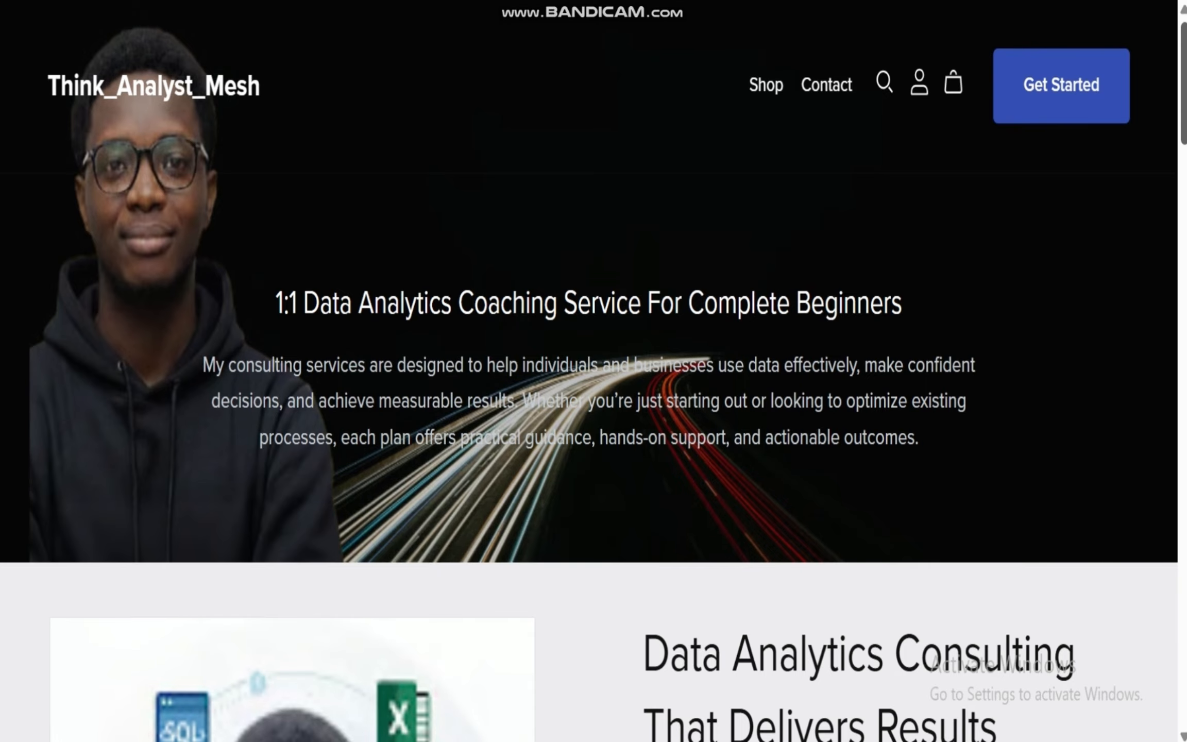
scroll(592, 371, "down", 20)
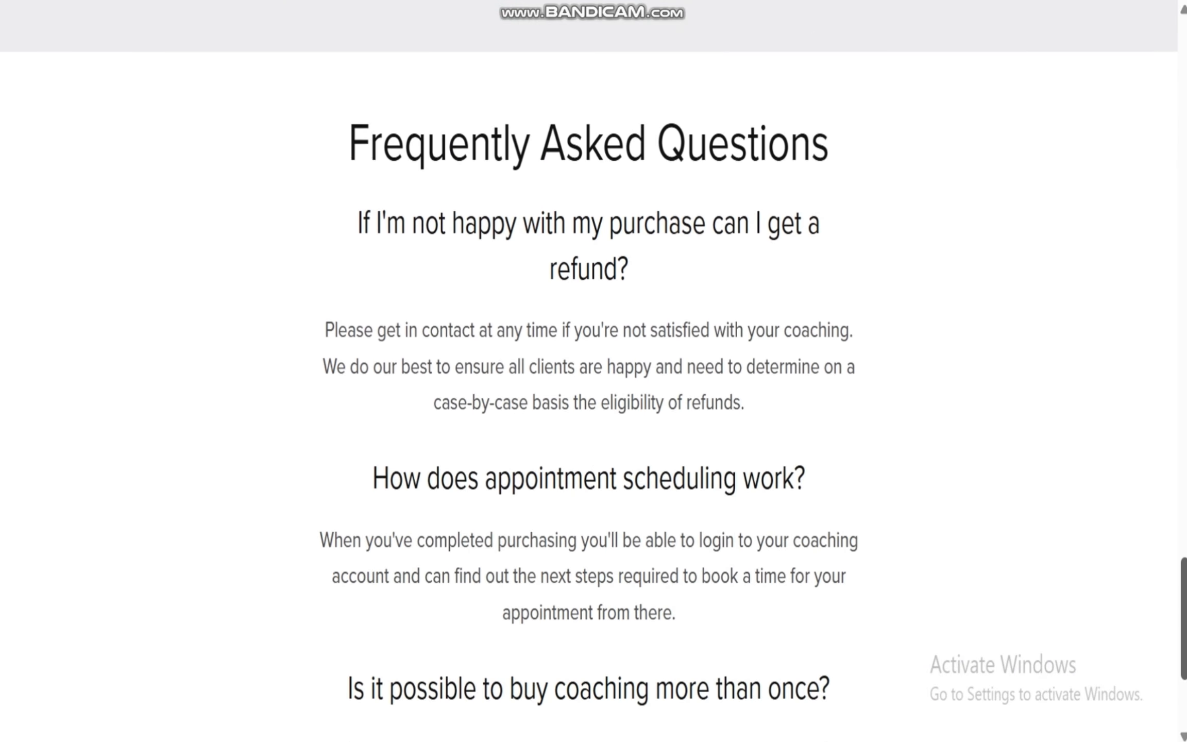
scroll(592, 370, "up", 10)
scroll(593, 371, "up", 20)
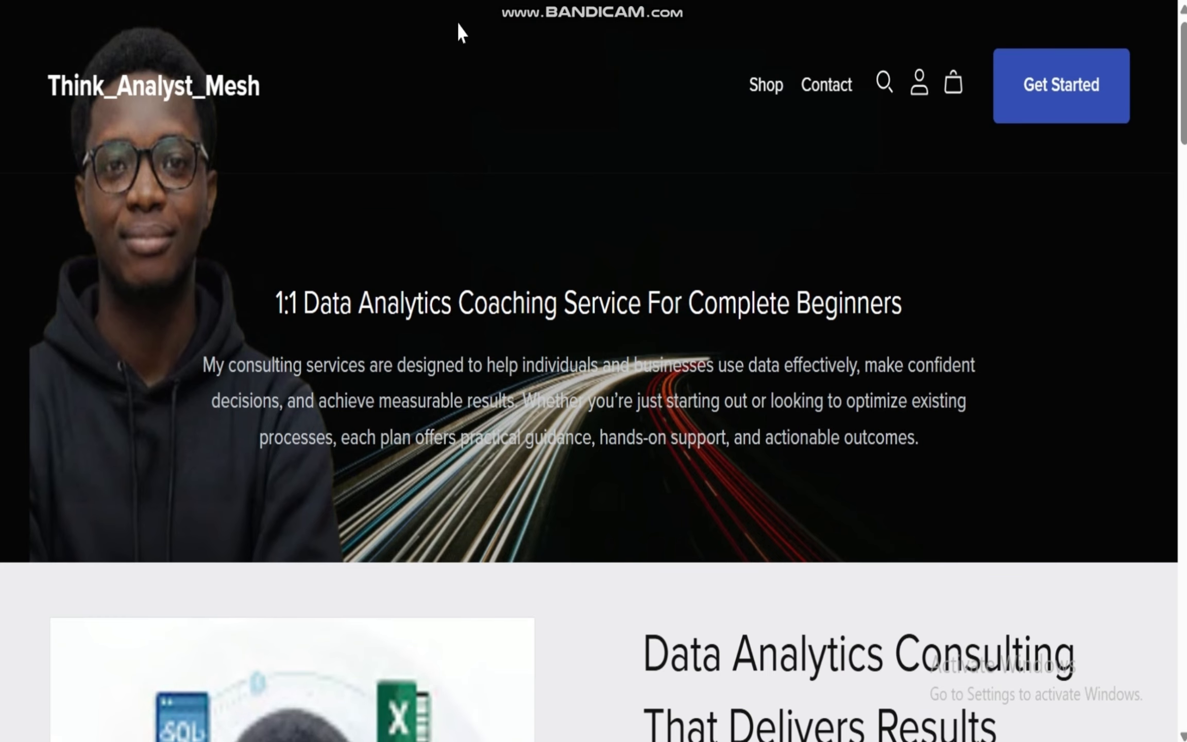
left_click(206, 1)
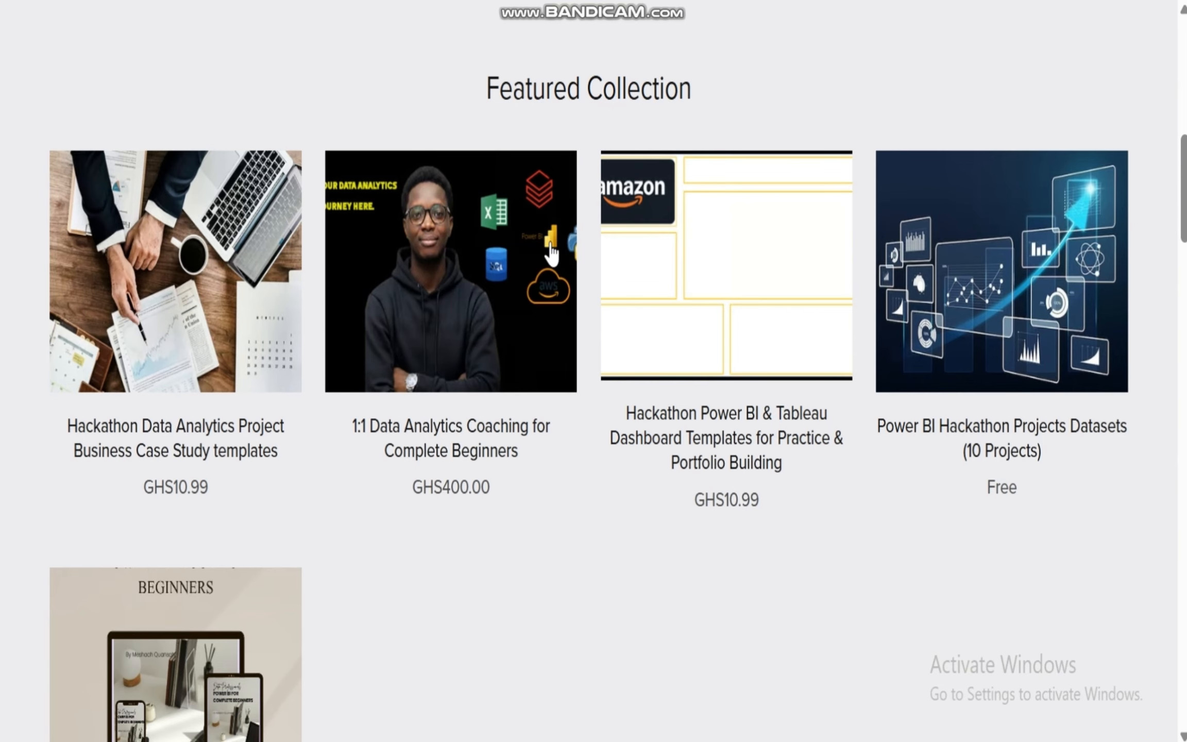
scroll(1184, 206, "down", 8)
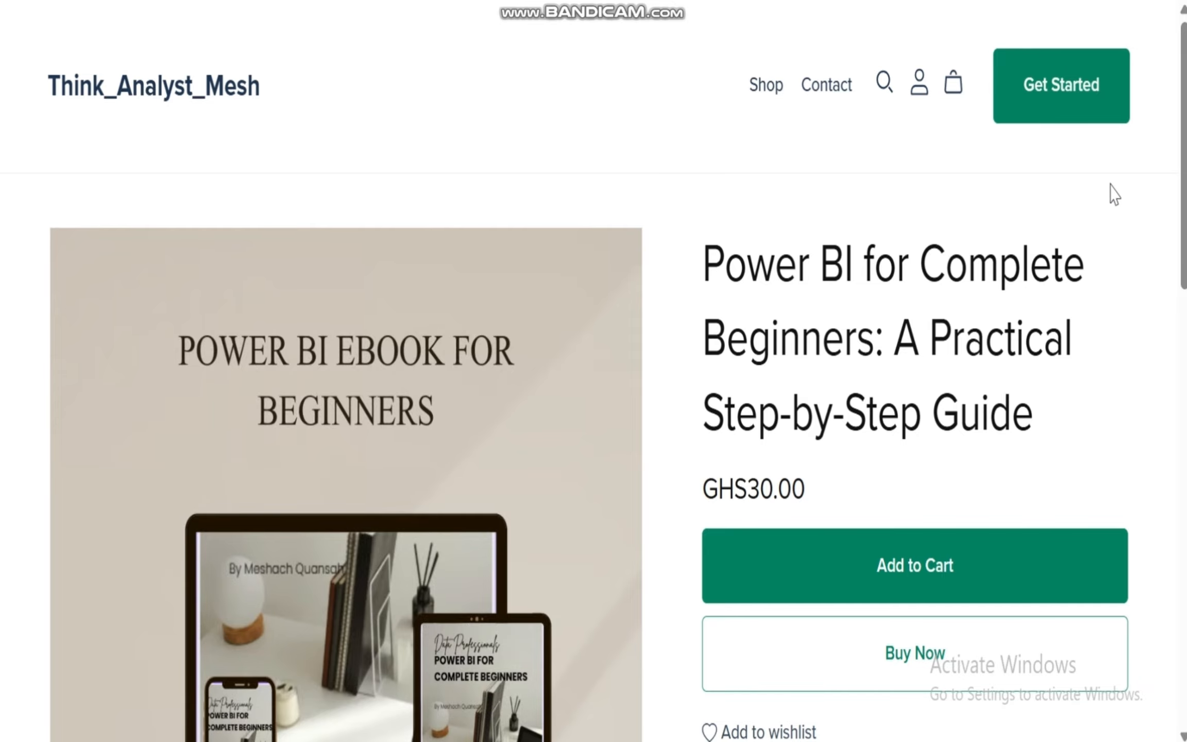
mouse_move(1184, 170)
left_mouse_down()
mouse_move(1184, 520)
mouse_move(1184, 165)
left_mouse_up()
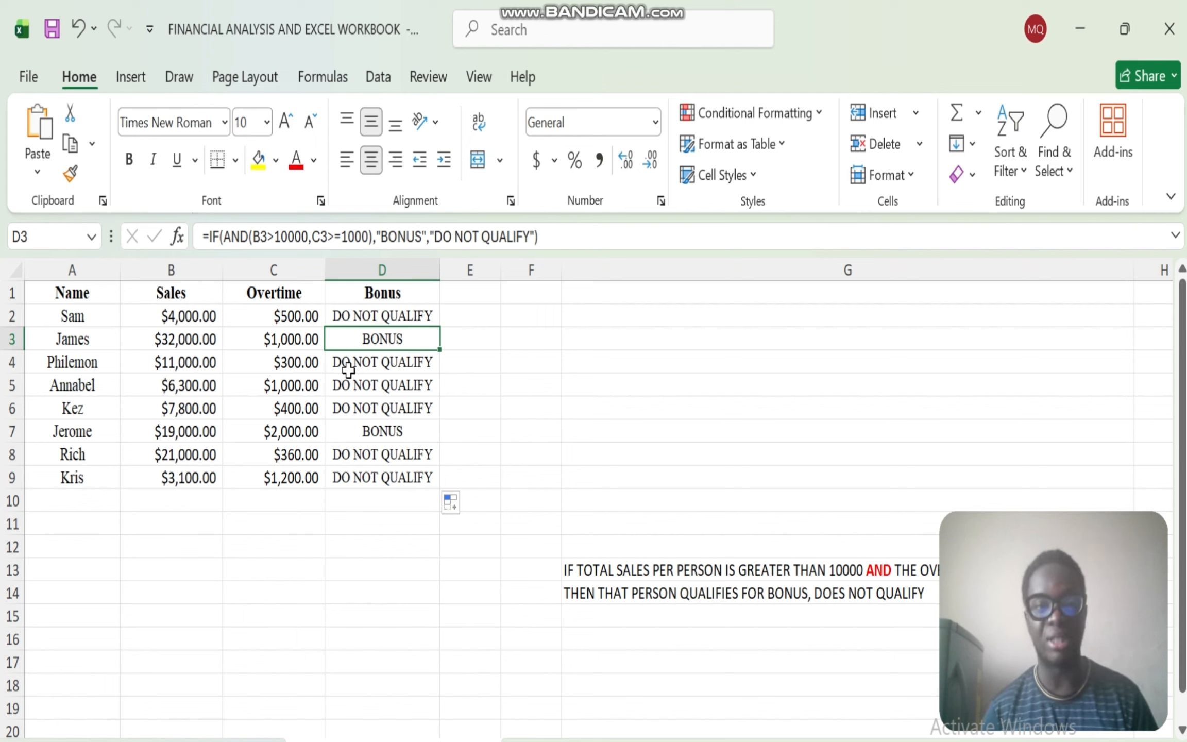
- Return to the Excel workbook, clear the Bonus results in D2:D9 and start an OR formula in D2
left_click_drag(419, 311, 416, 476)
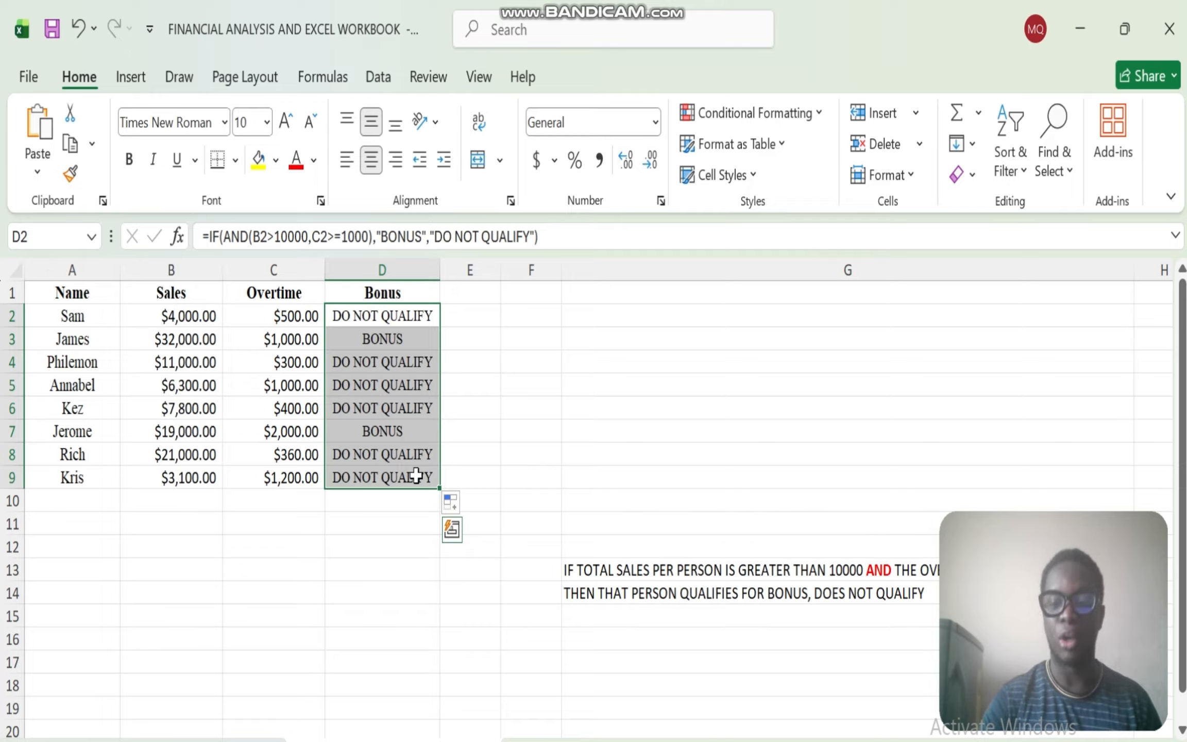
key("Delete")
left_click_drag(339, 311, 341, 315)
type("OR")
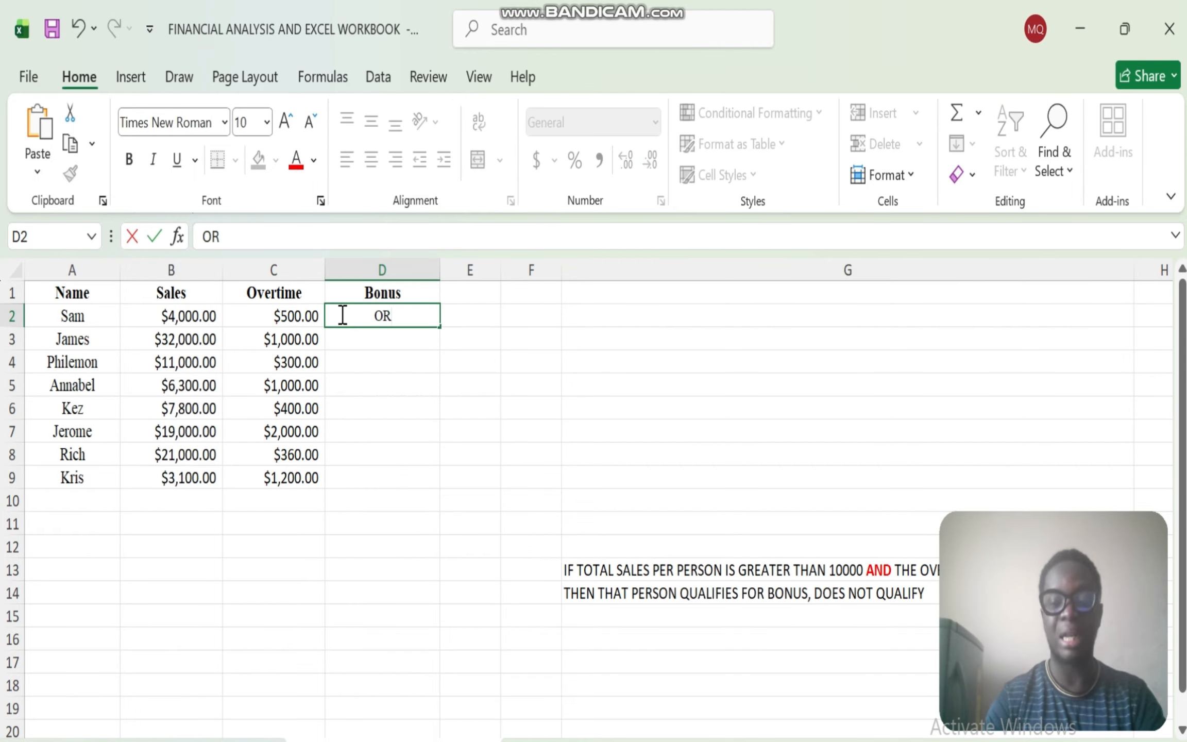
key("BackSpace")
key("BackSpace")
type("=OR")
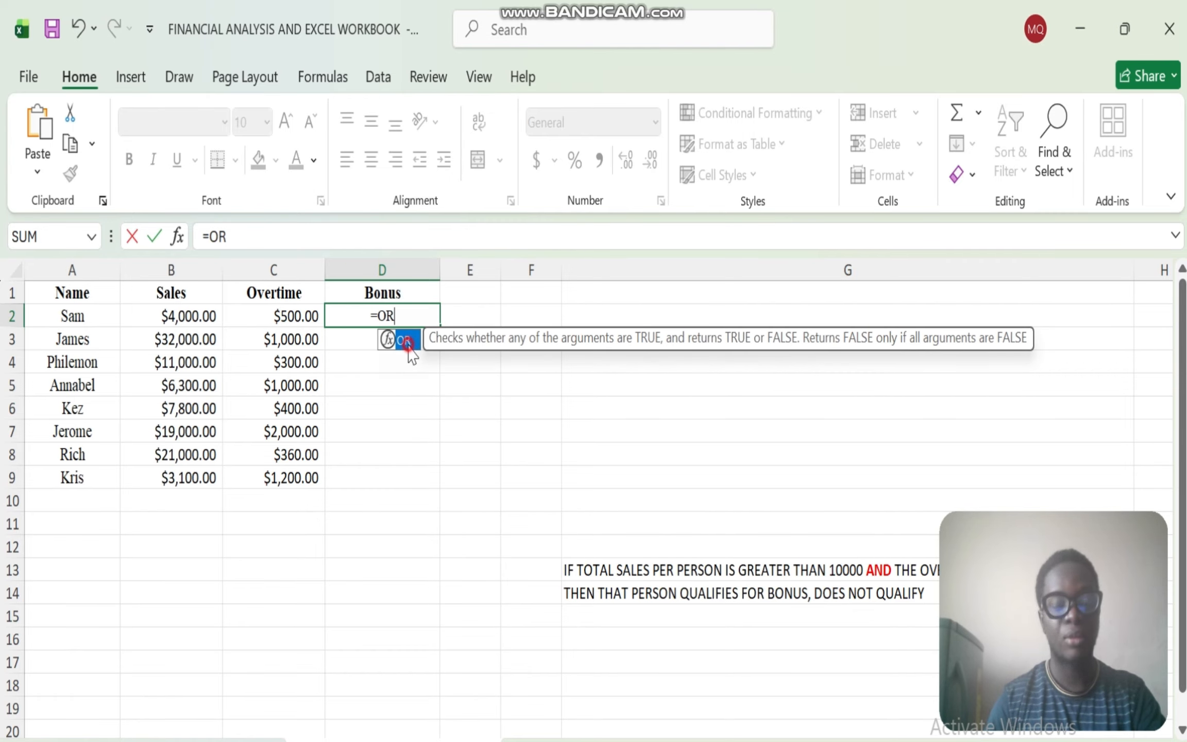
double_click(410, 347)
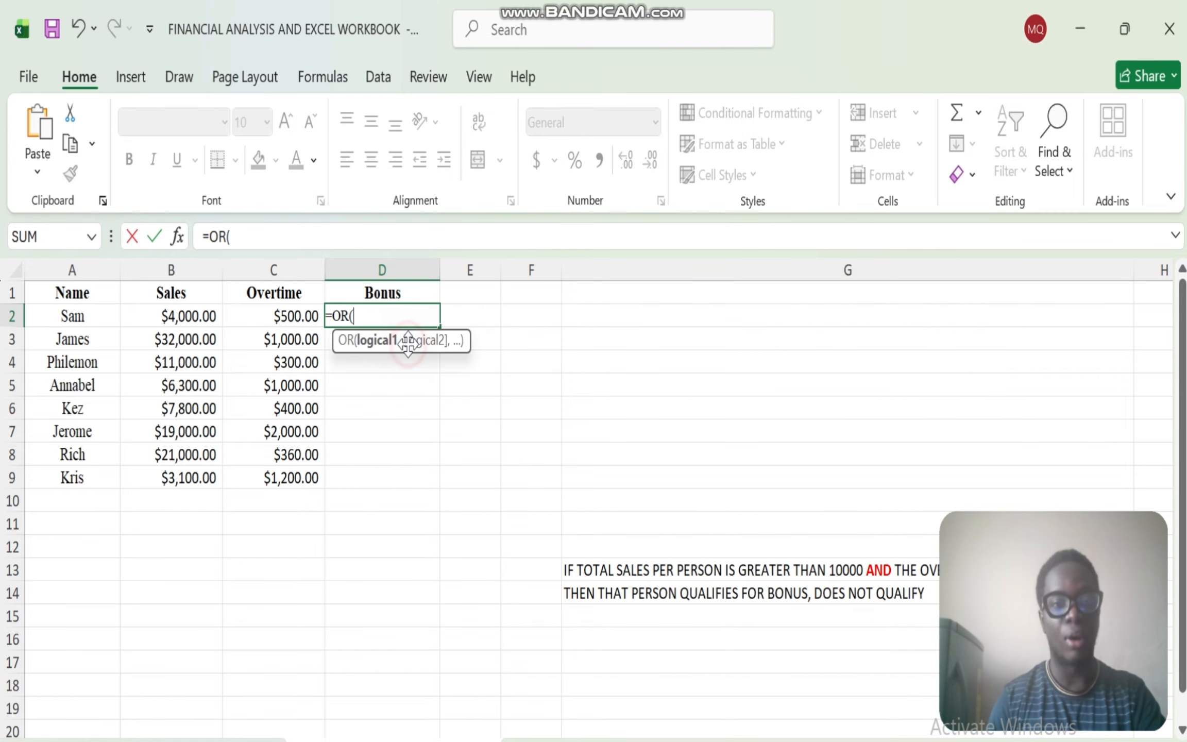
- Complete the OR formula in D2 with the conditions B2>10000 and C2>1000
left_click(179, 319)
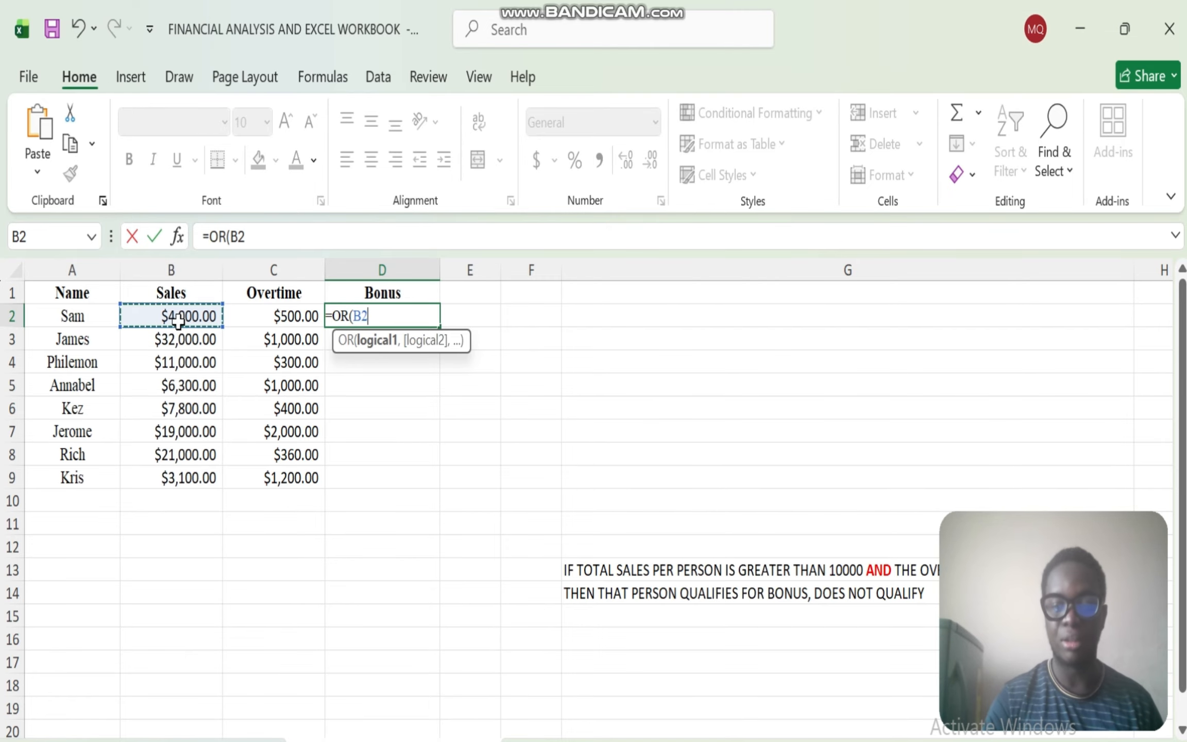
type(">10000")
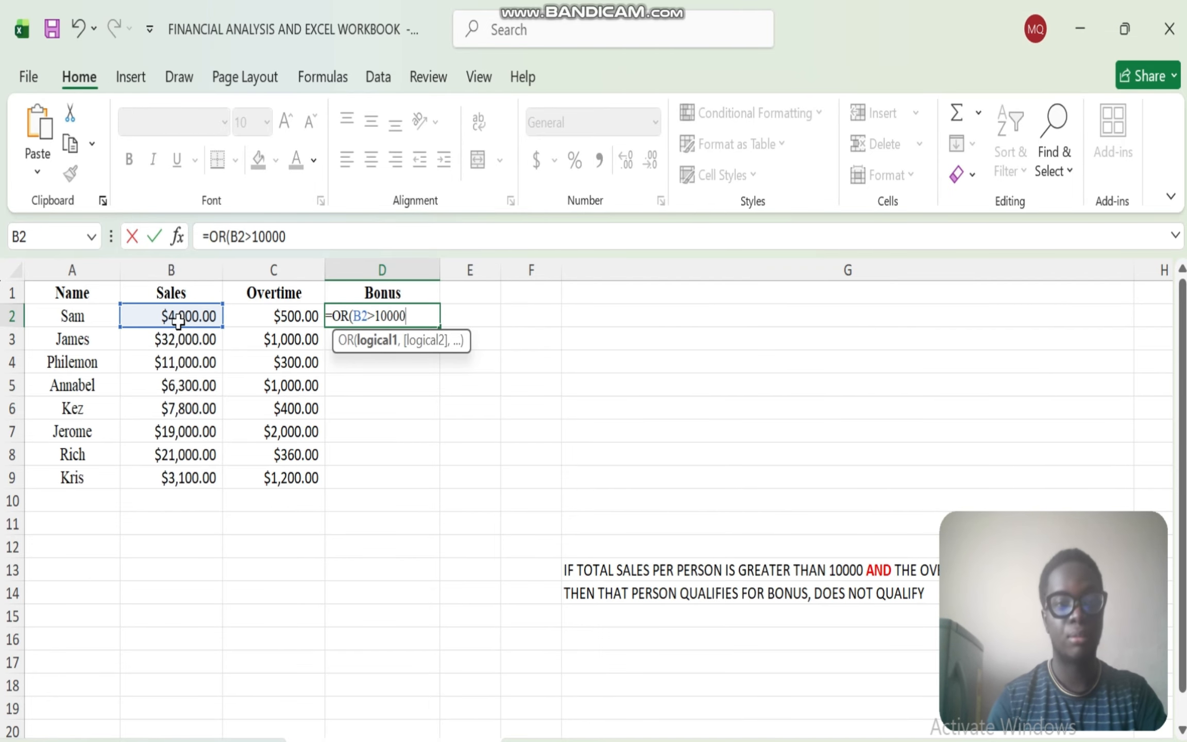
type(",")
left_click(263, 317)
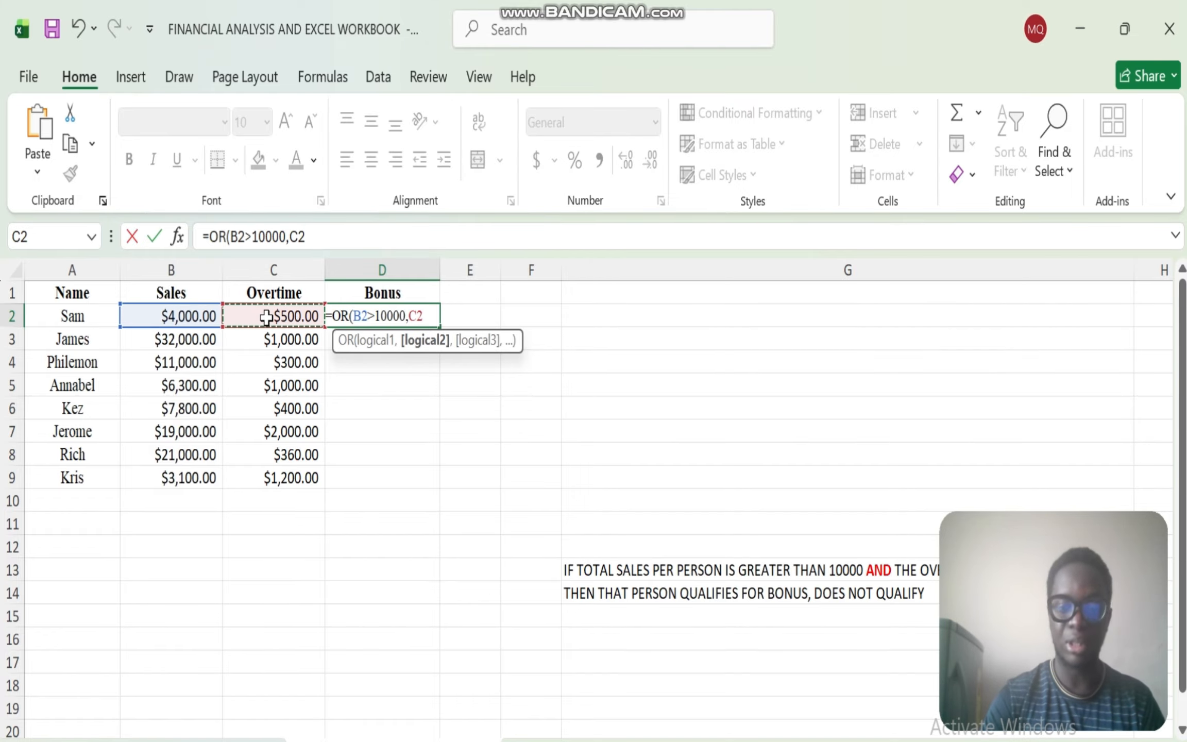
type(">1000")
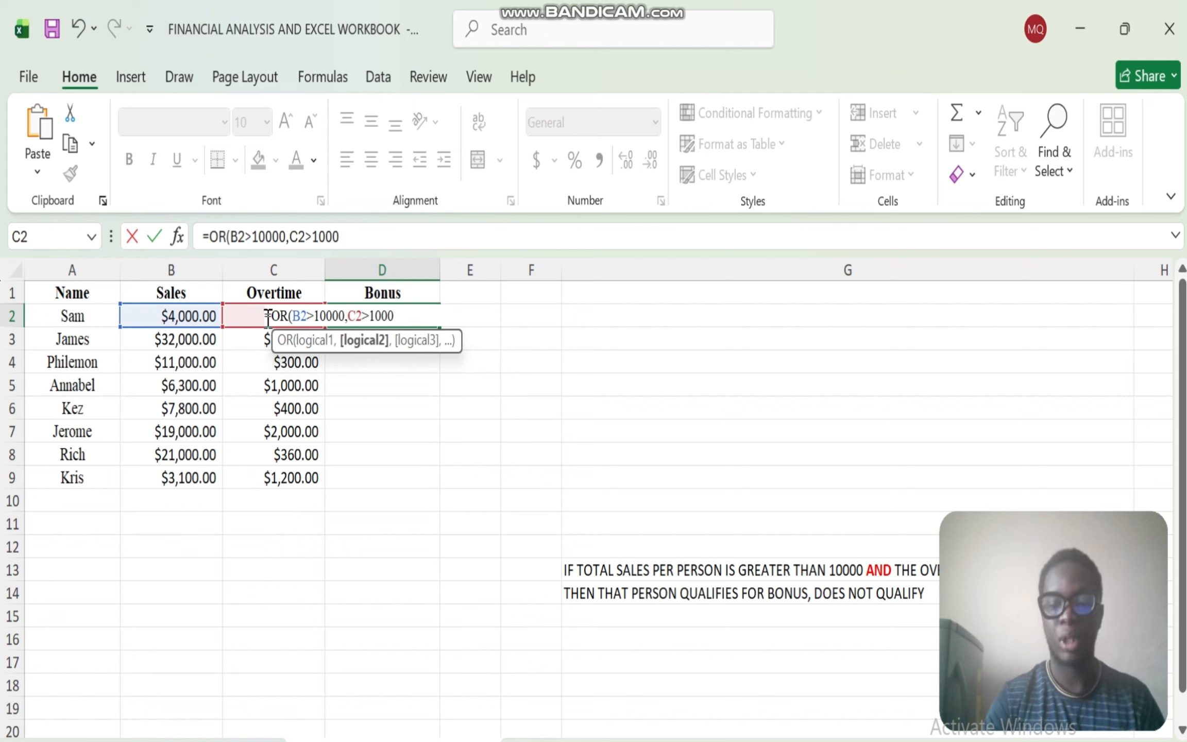
type(")")
key("Return")
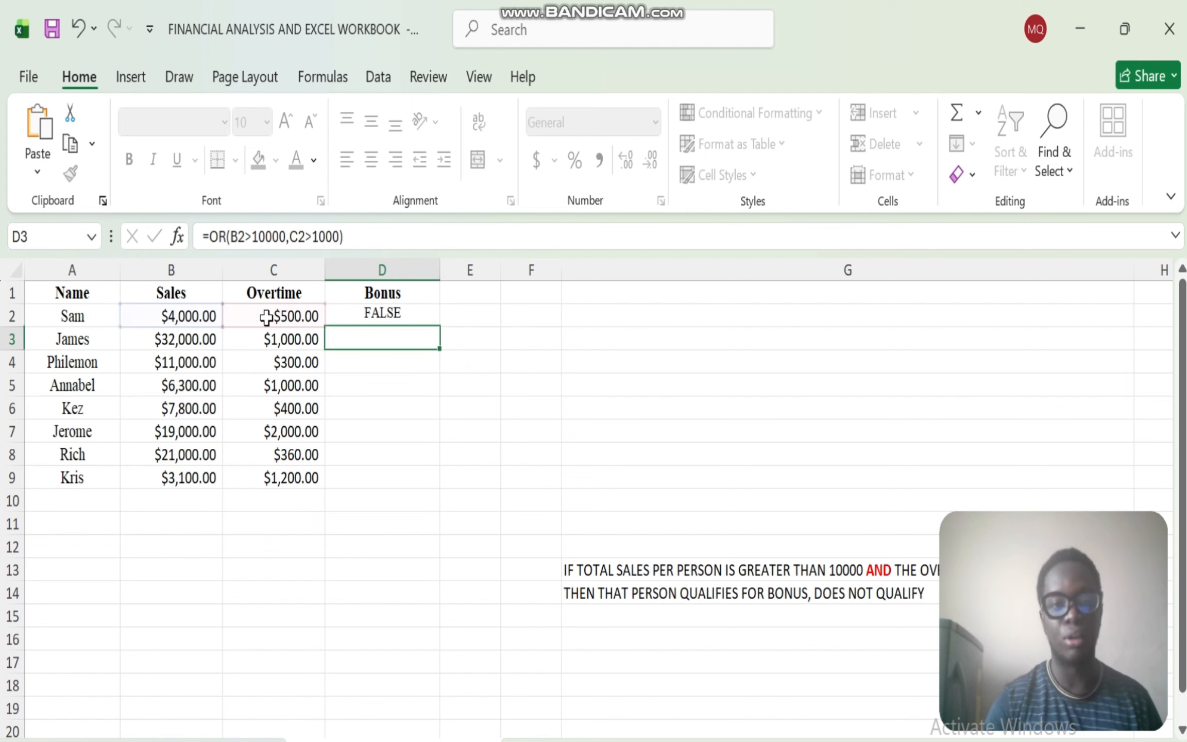
- Fill the OR formula from D2 down to D9 and check the first two results against their sales and overtime
left_click(416, 316)
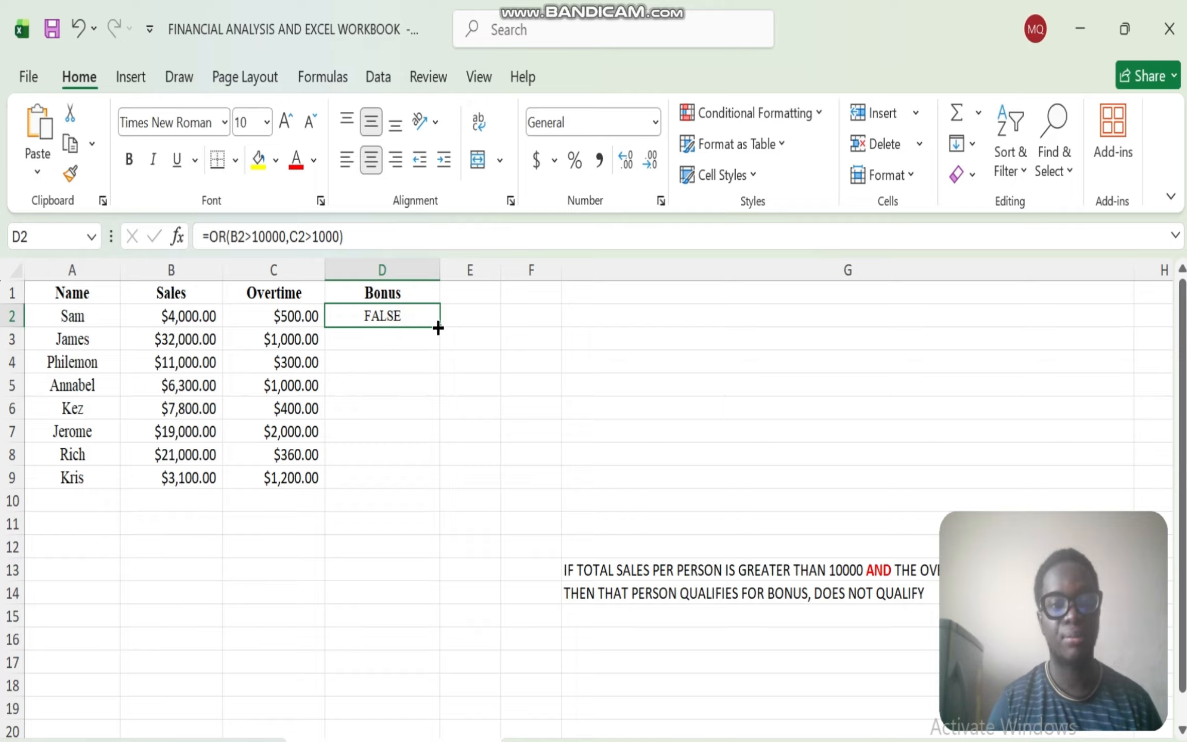
double_click(437, 322)
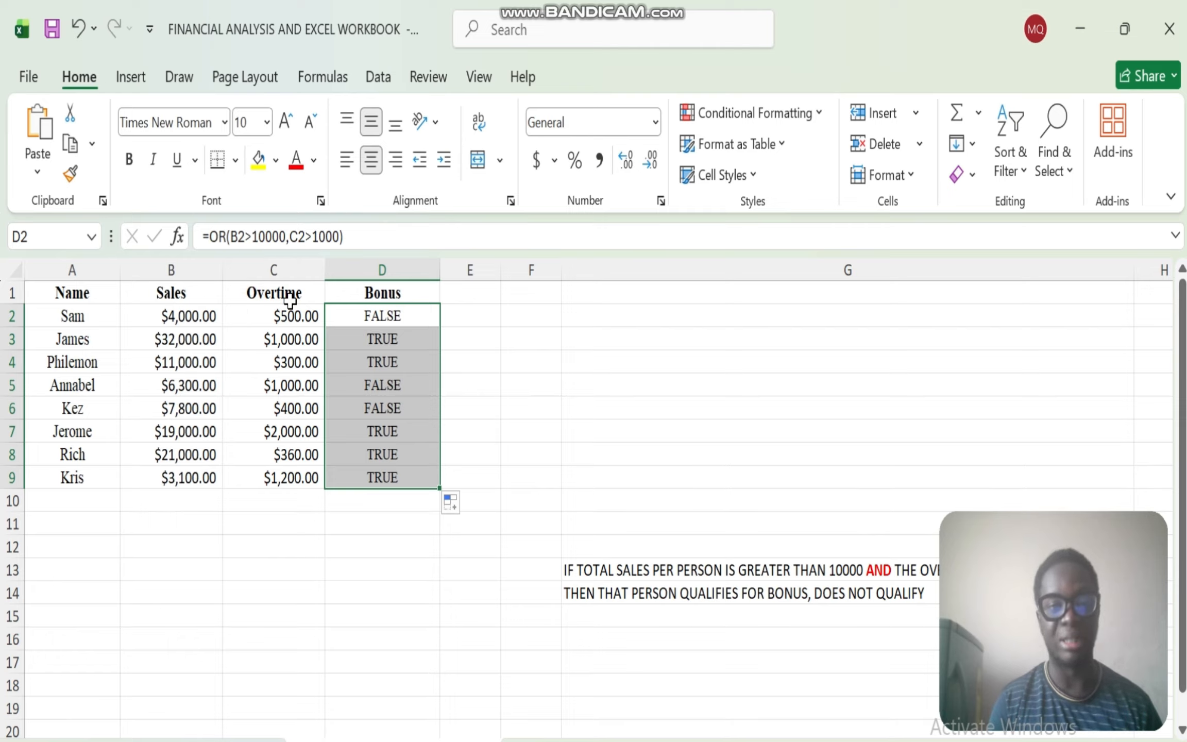
left_click(365, 318)
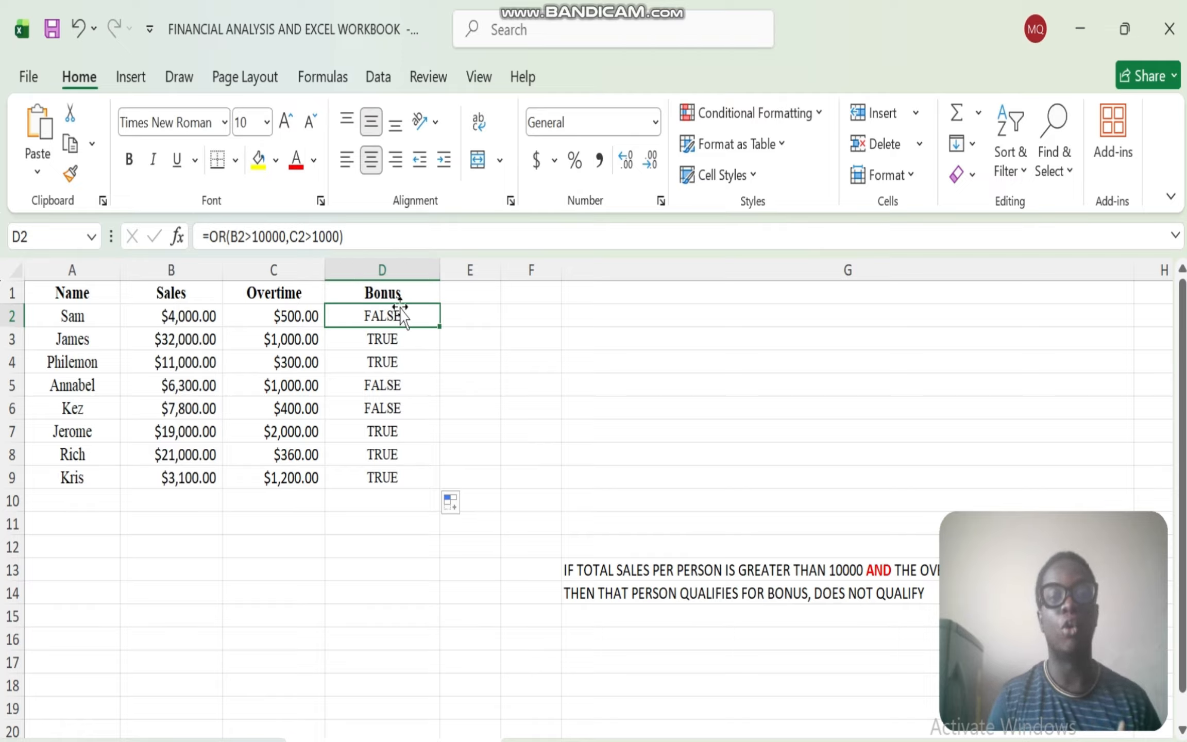
left_click(183, 341)
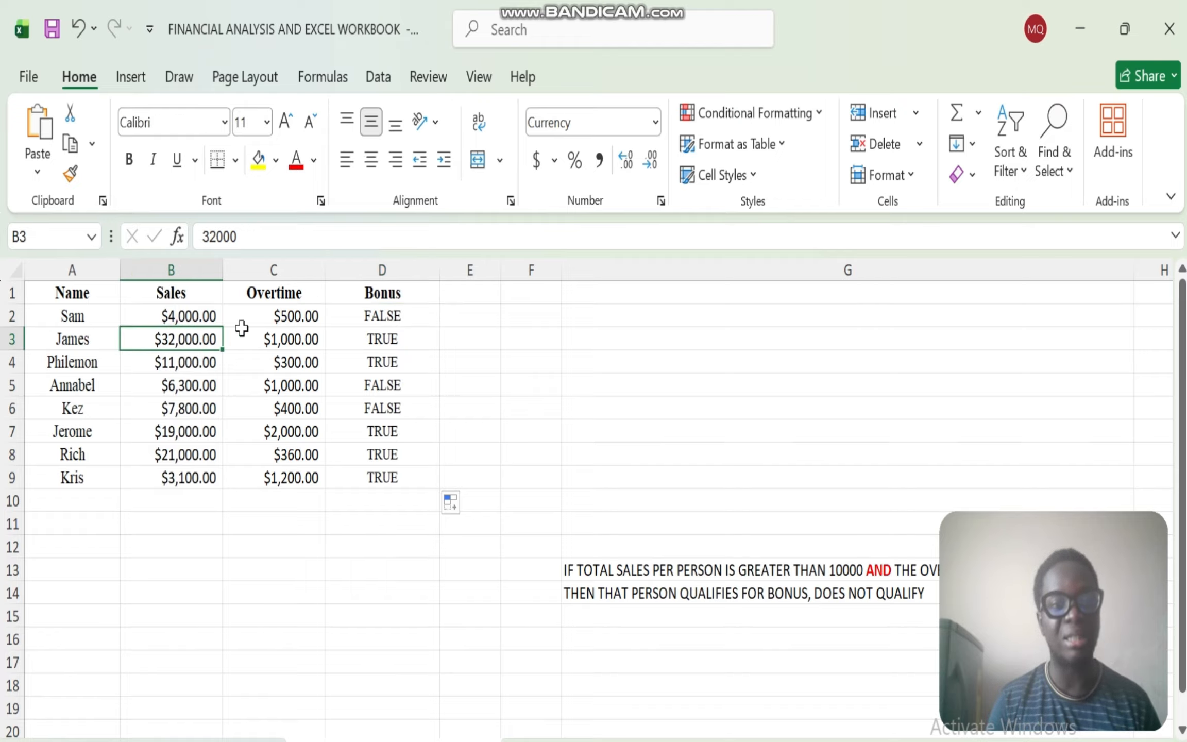
left_click(385, 339)
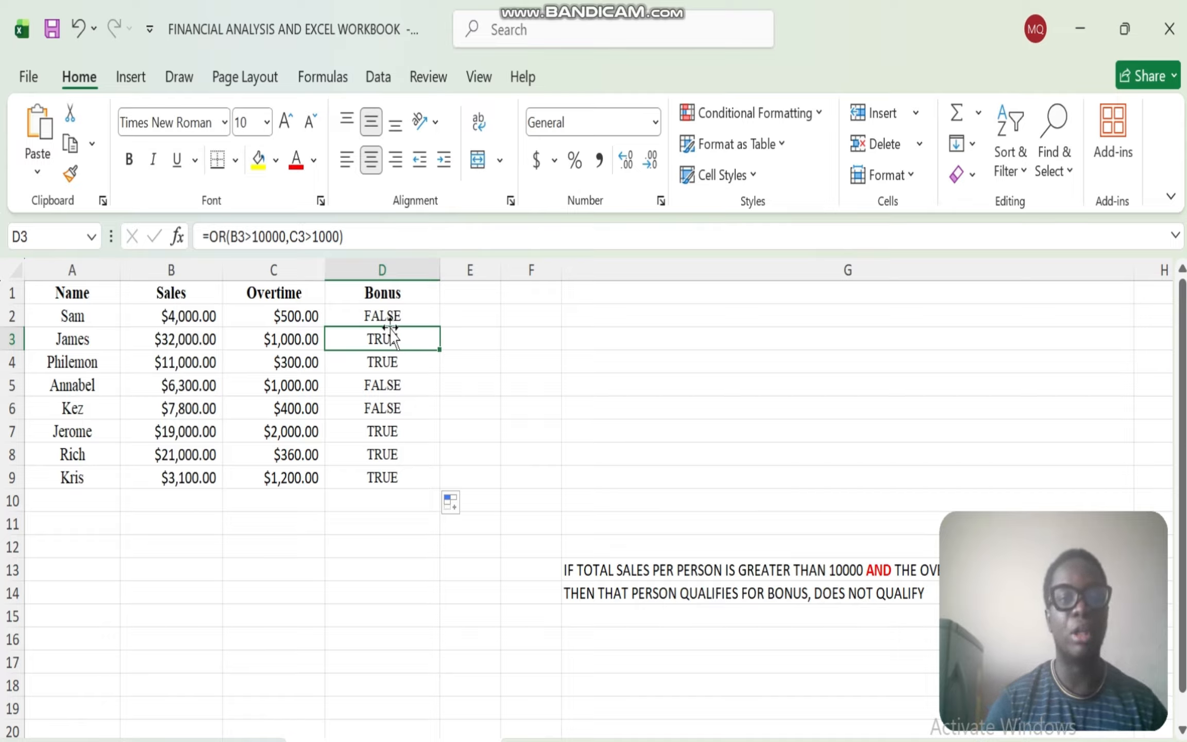
- Clear the OR results from D2:D9 in the Bonus column
left_click_drag(416, 315, 414, 477)
key("Delete")
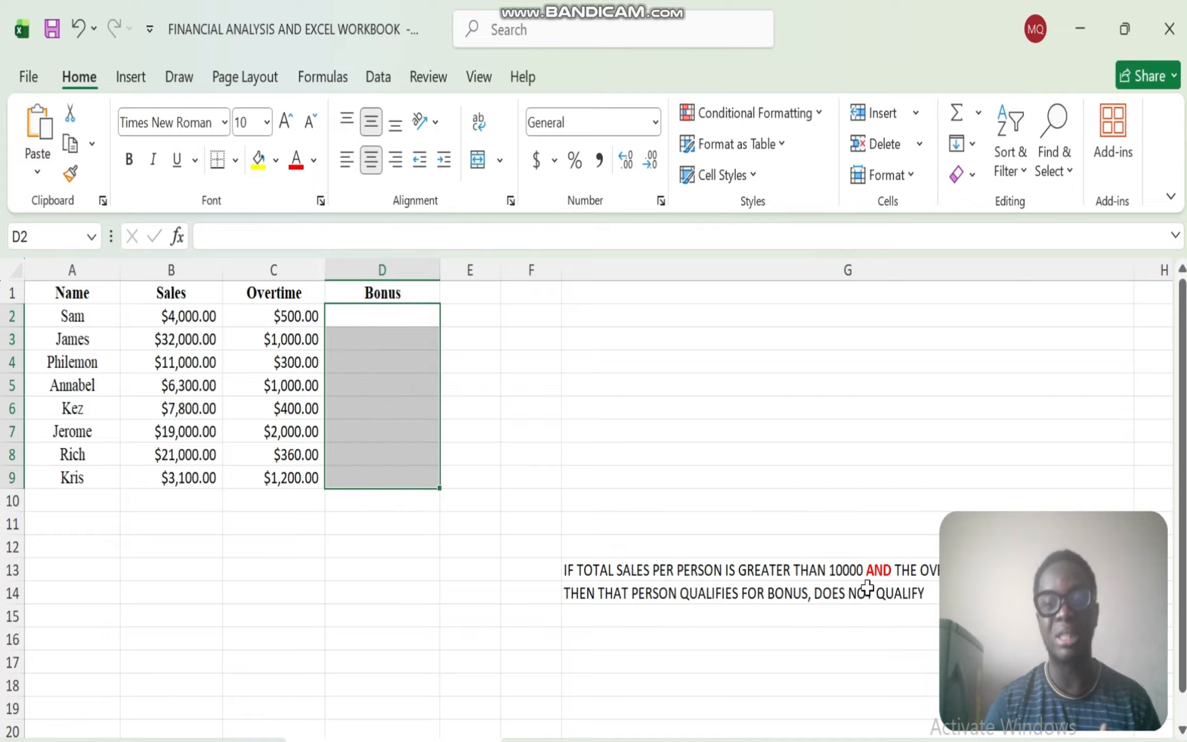
left_click_drag(1120, 530, 188, 532)
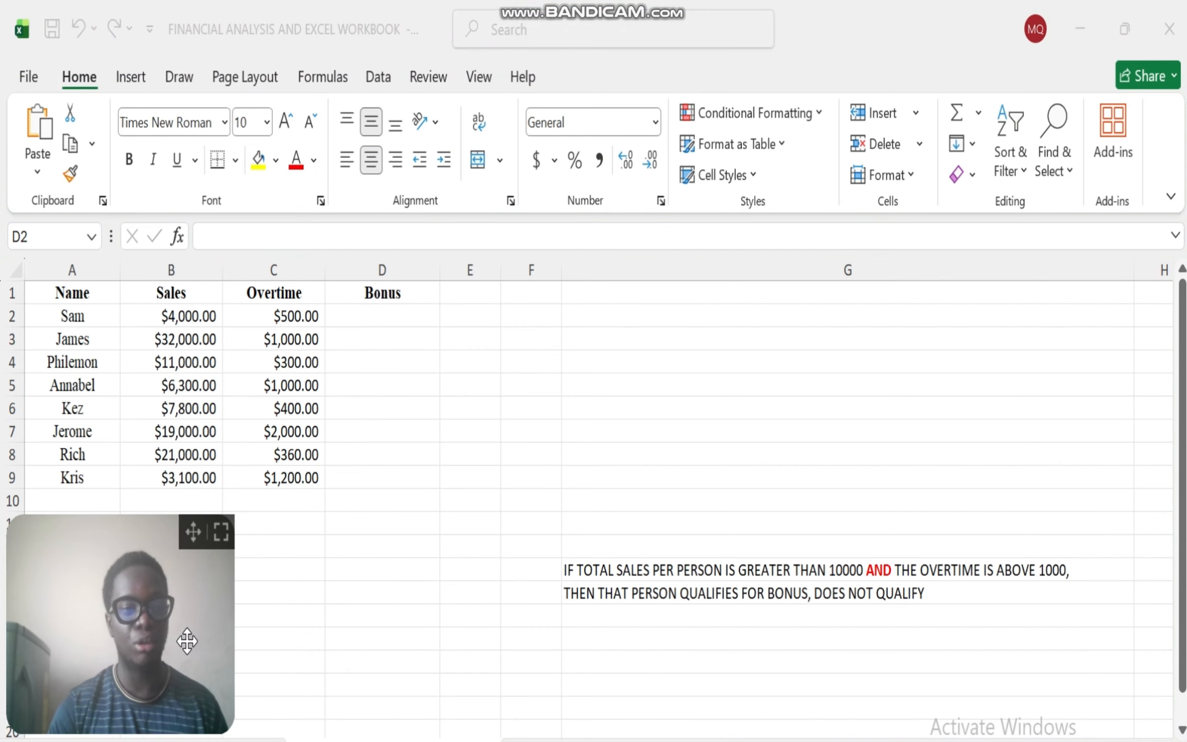
- Replace the red word AND with OR in the bonus rule text in G13
left_click(884, 565)
key("F2")
left_click(889, 570)
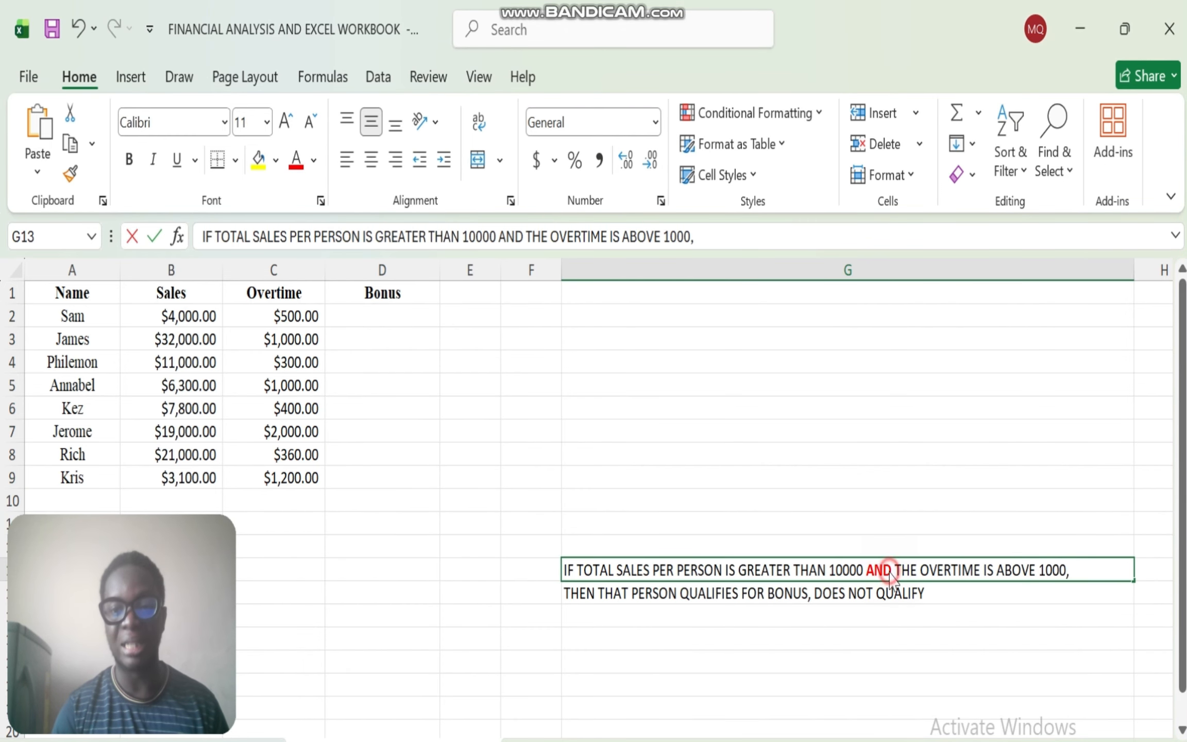
left_click_drag(868, 576, 866, 576)
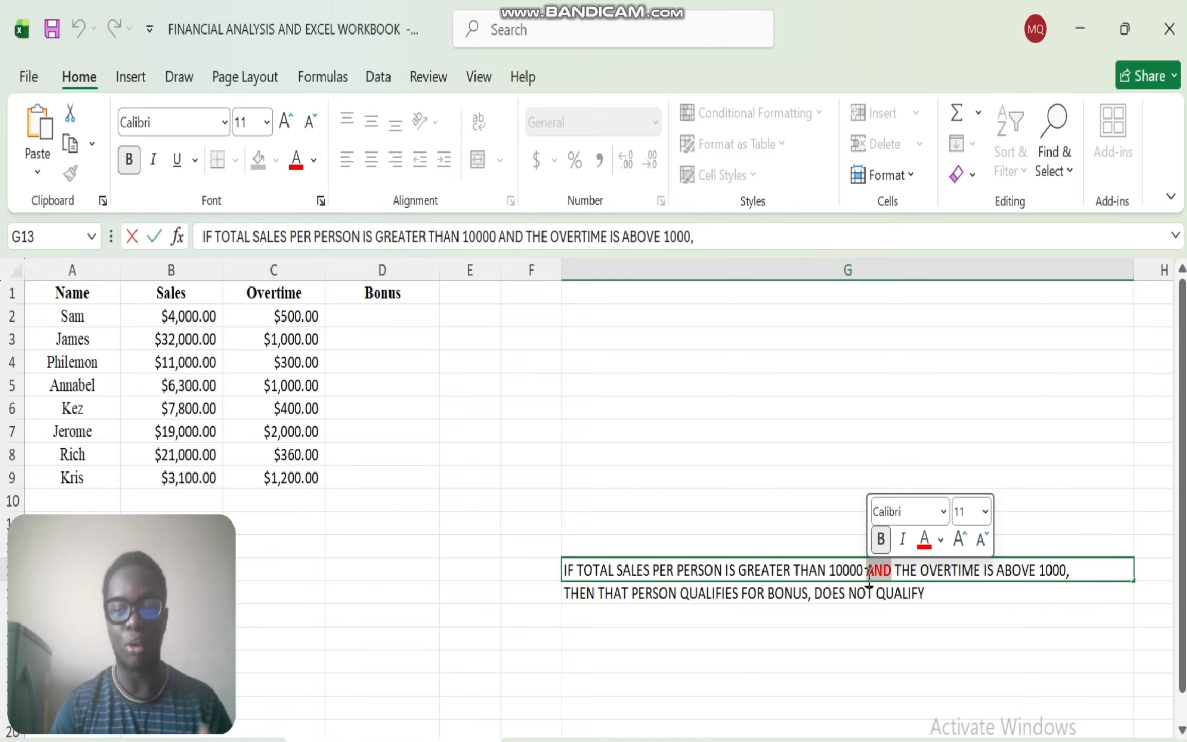
type("OR")
key("Return")
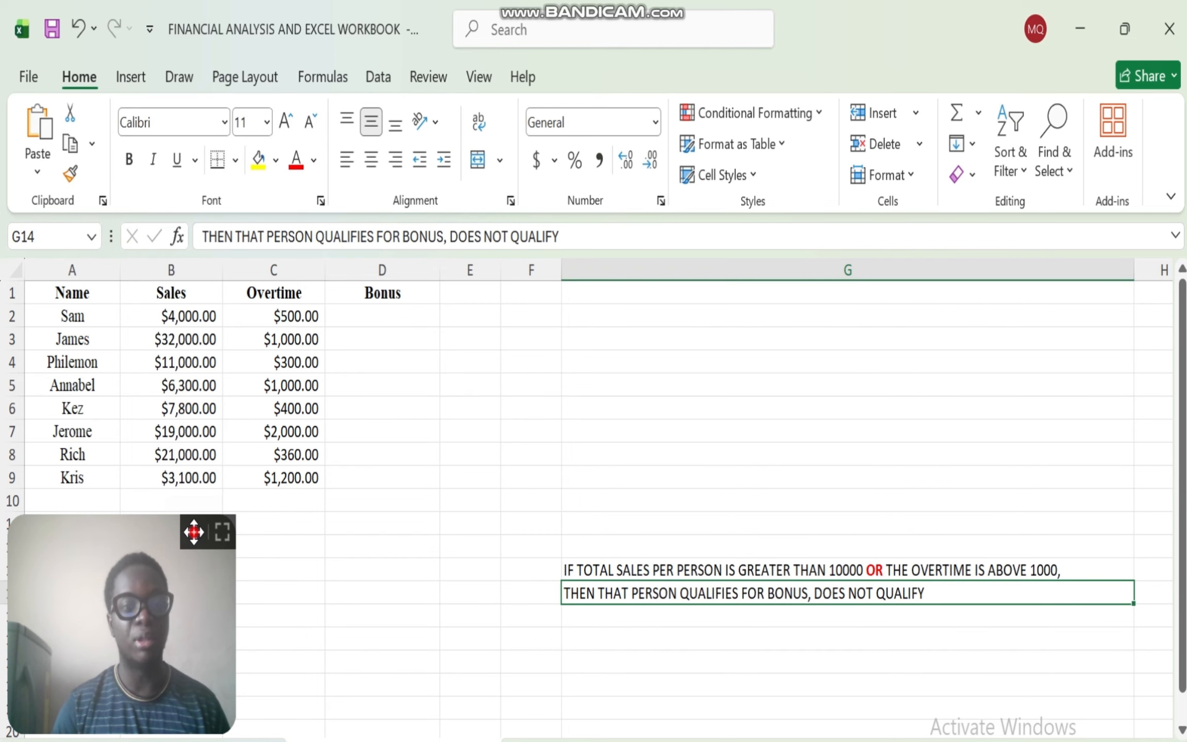
left_click_drag(197, 531, 1152, 538)
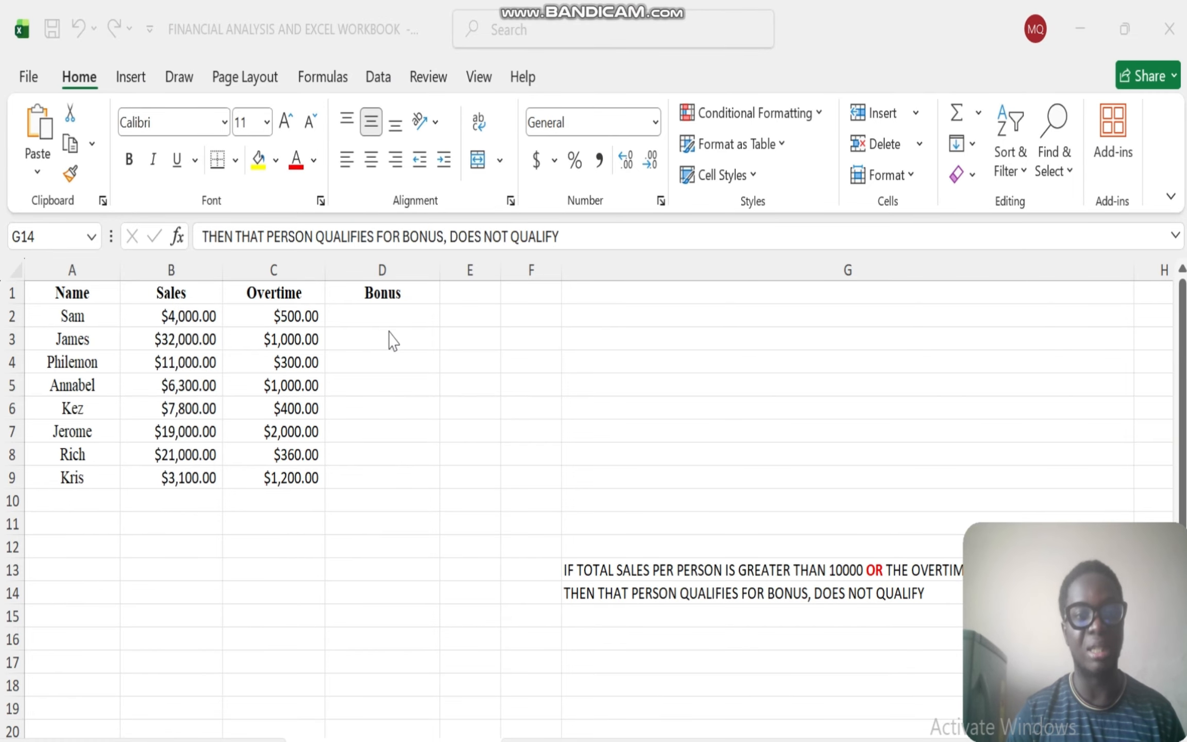
- Start an IF formula in D2 with a nested OR function as its logical test
left_click(379, 306)
left_click(361, 315)
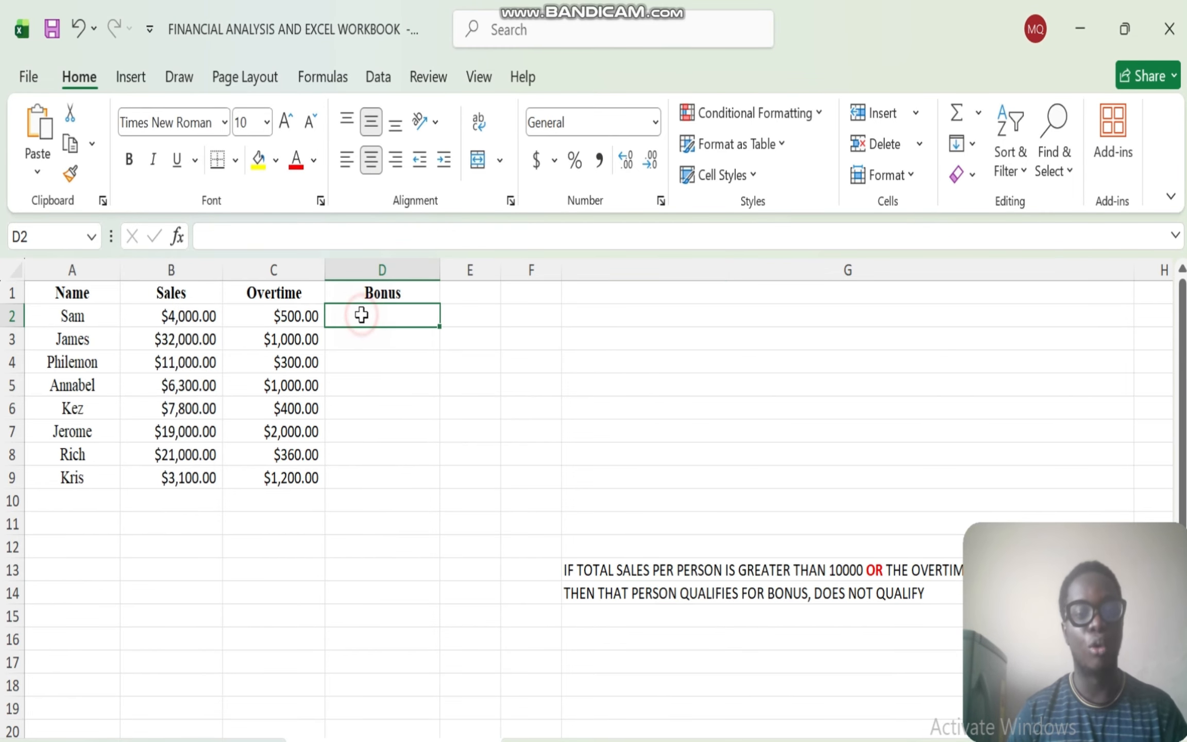
type("=IF")
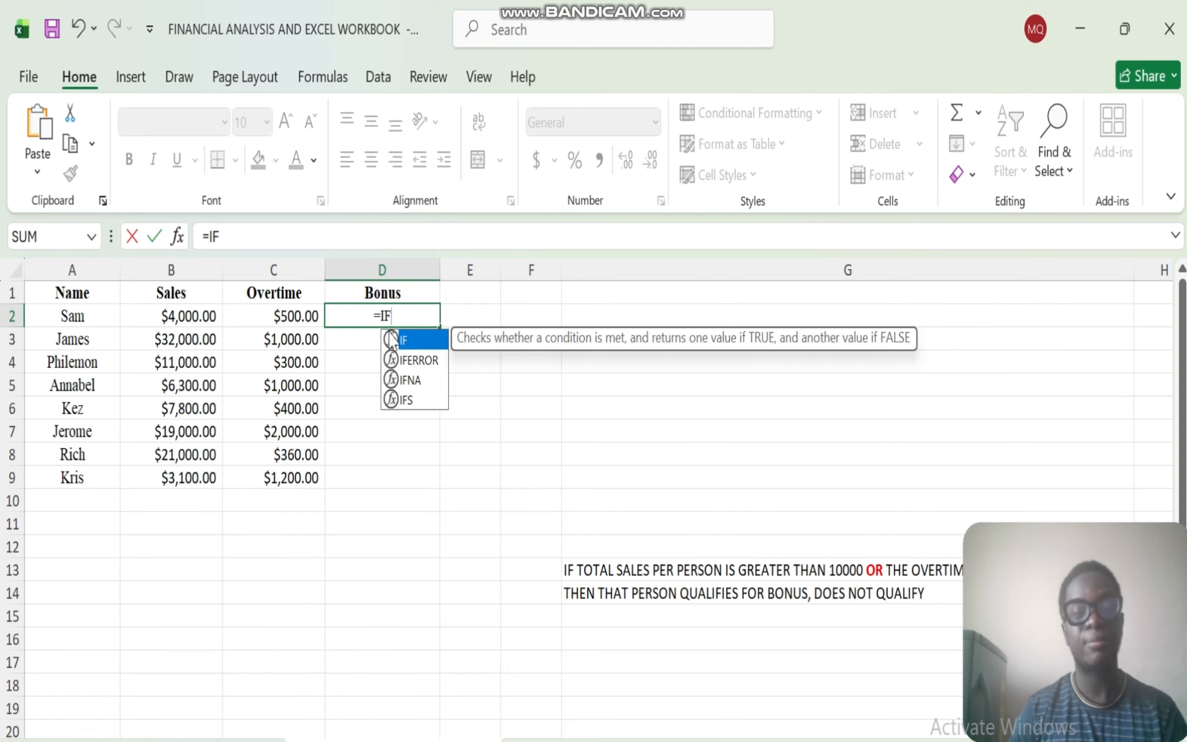
double_click(406, 339)
type("OR")
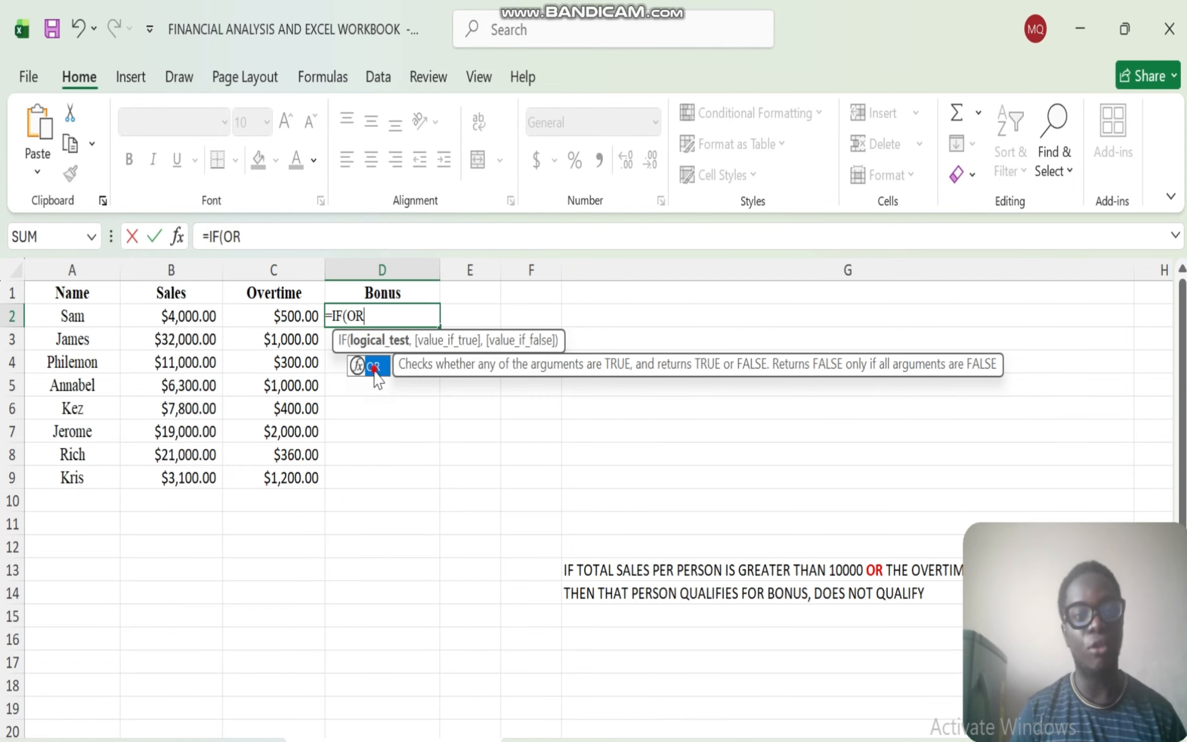
double_click(369, 366)
- Enter the conditions B2>10000 and C2>1000 in the nested OR of the D2 formula and close it
left_click(179, 320)
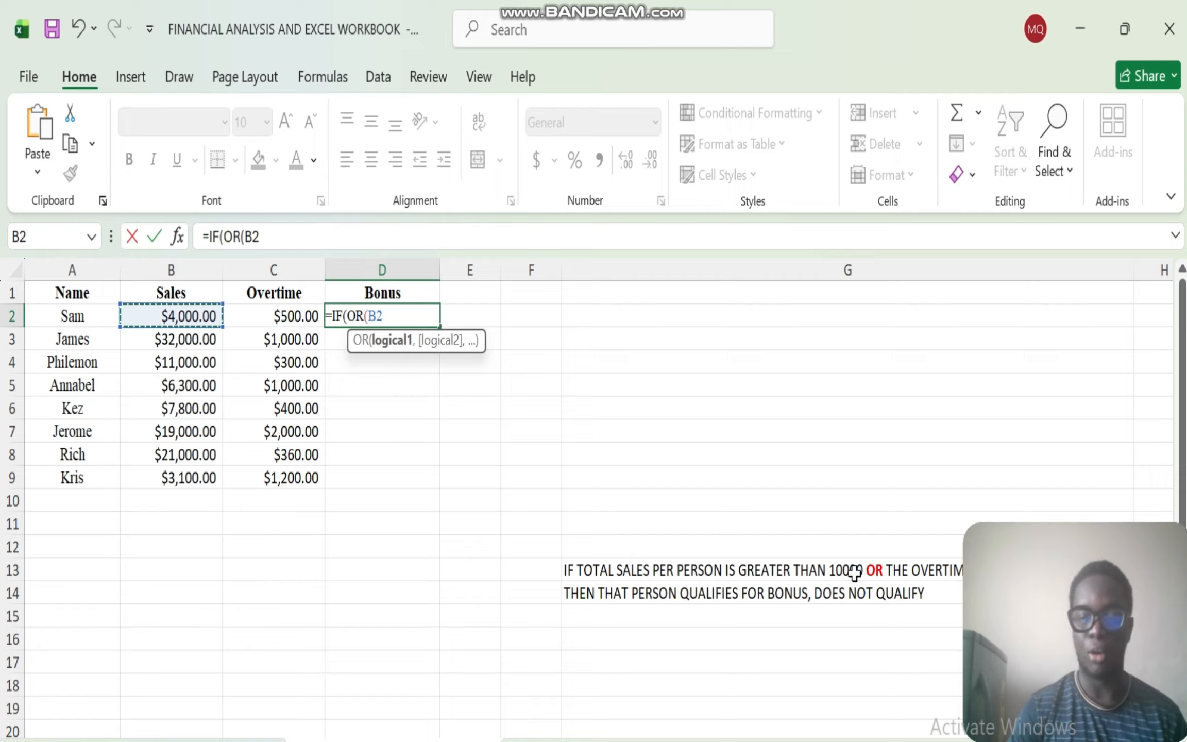
type(">10000,")
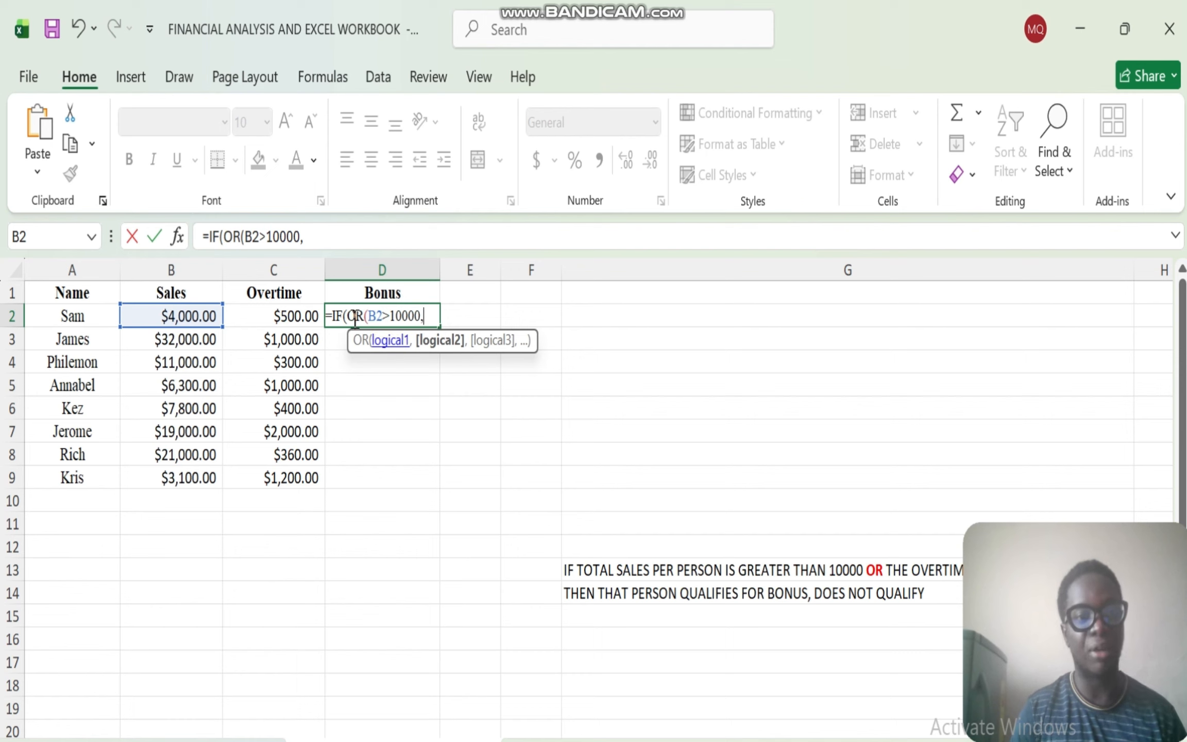
left_click(278, 316)
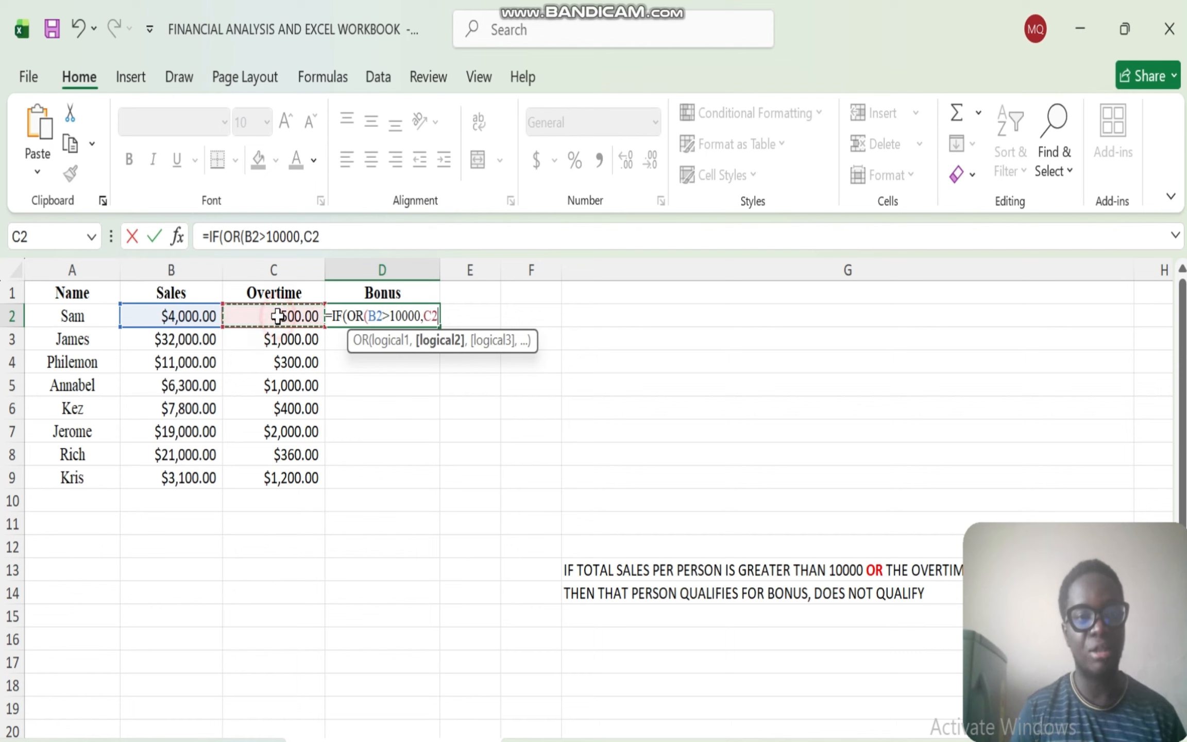
type(">")
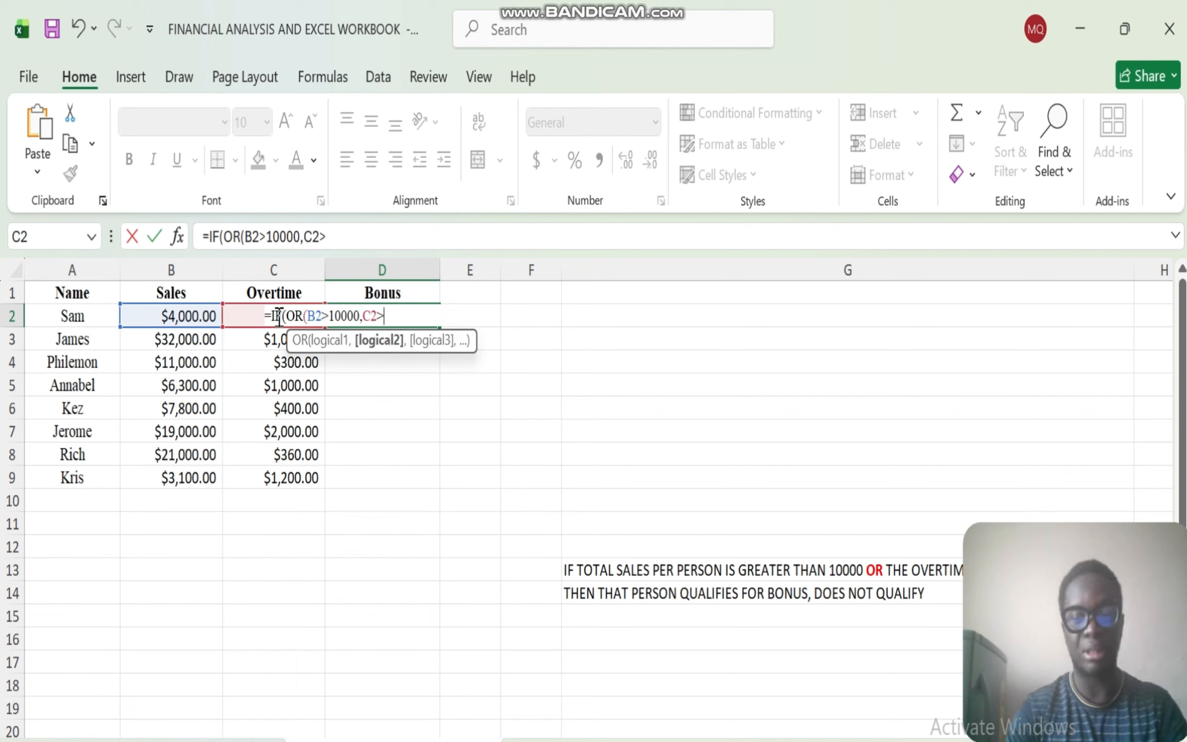
type("1000")
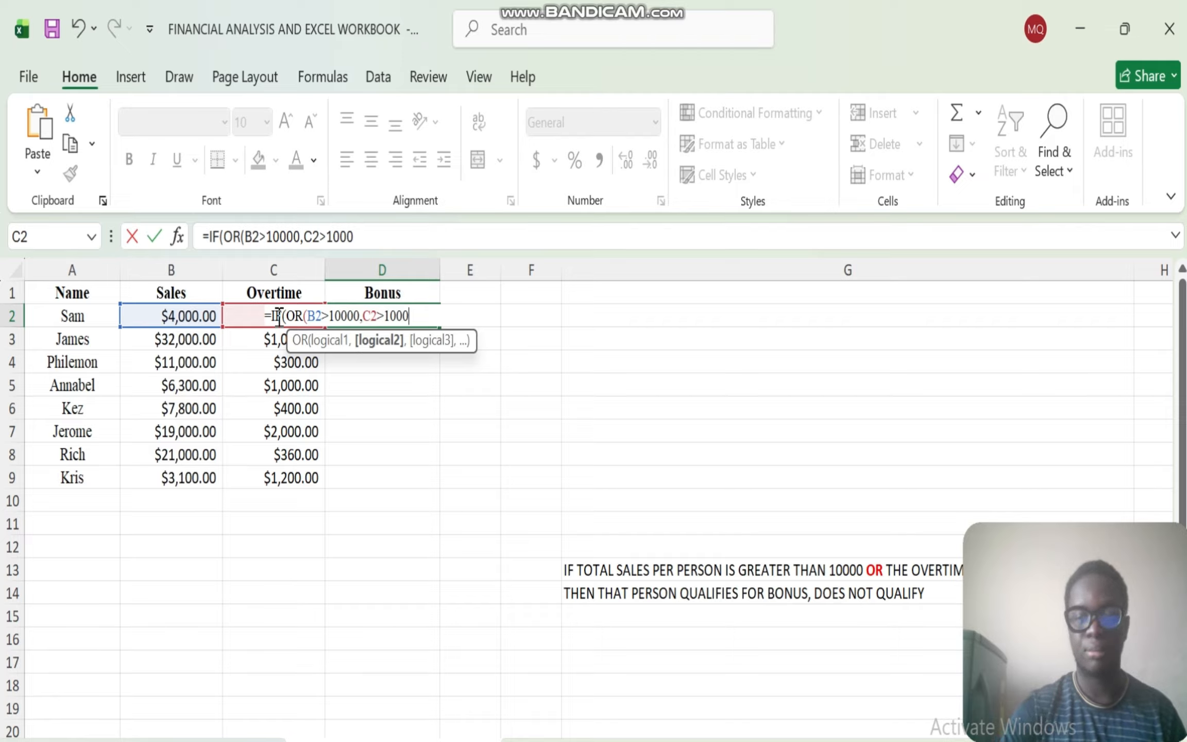
type("),")
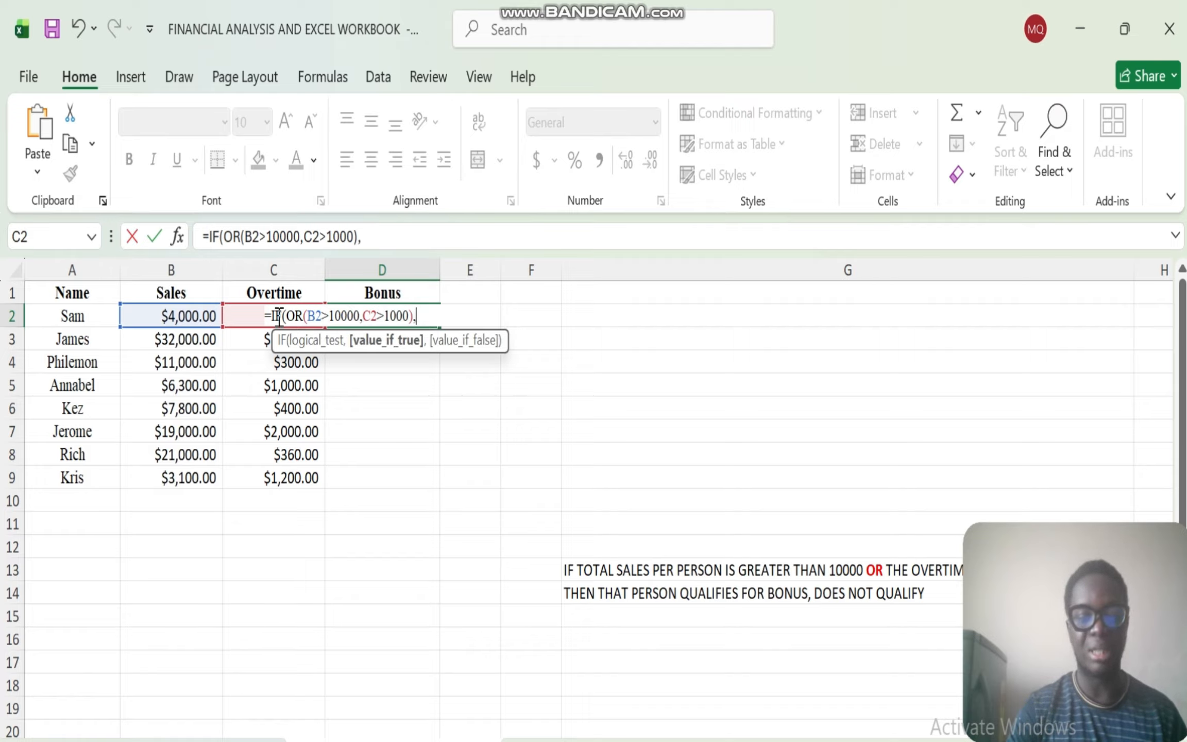
type("\"BONUS")
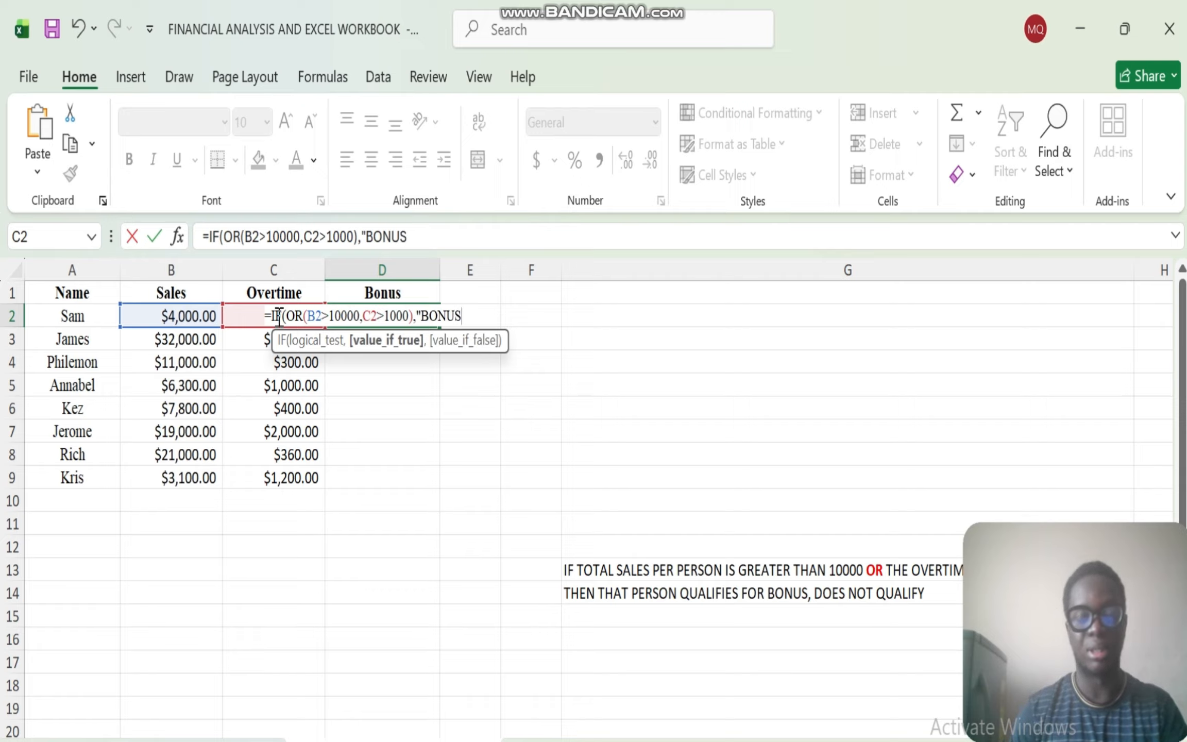
type("\",")
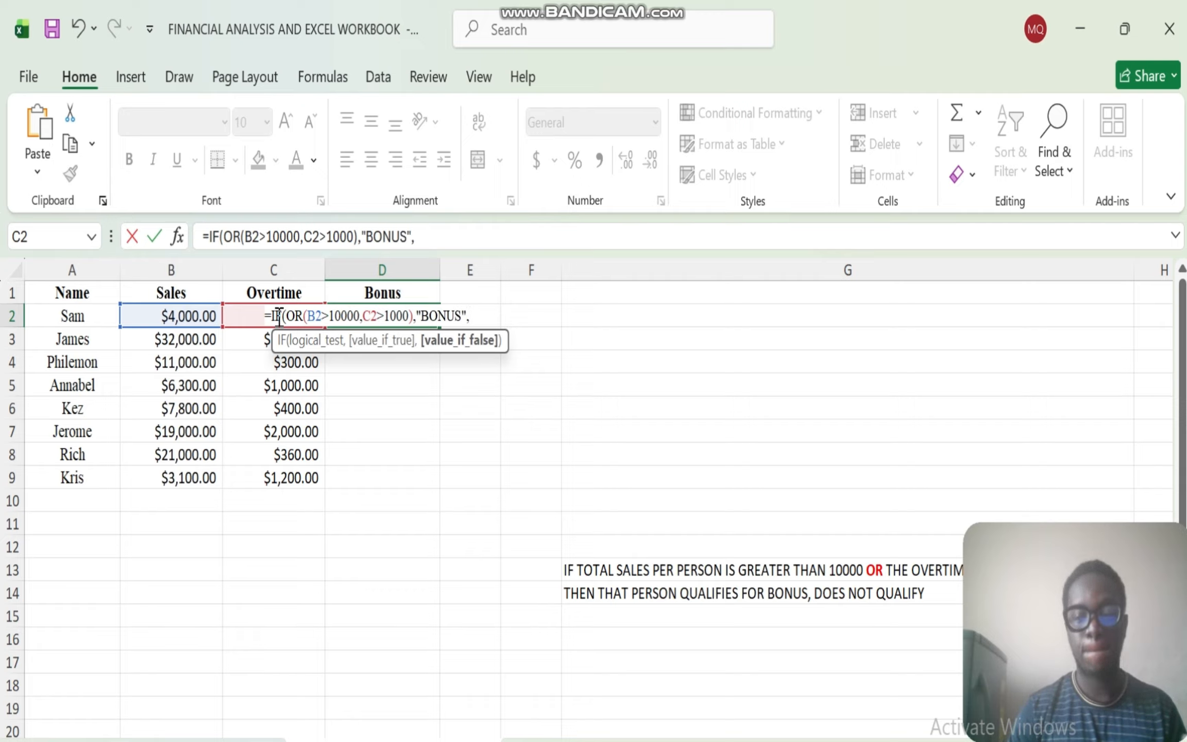
type("\"DO")
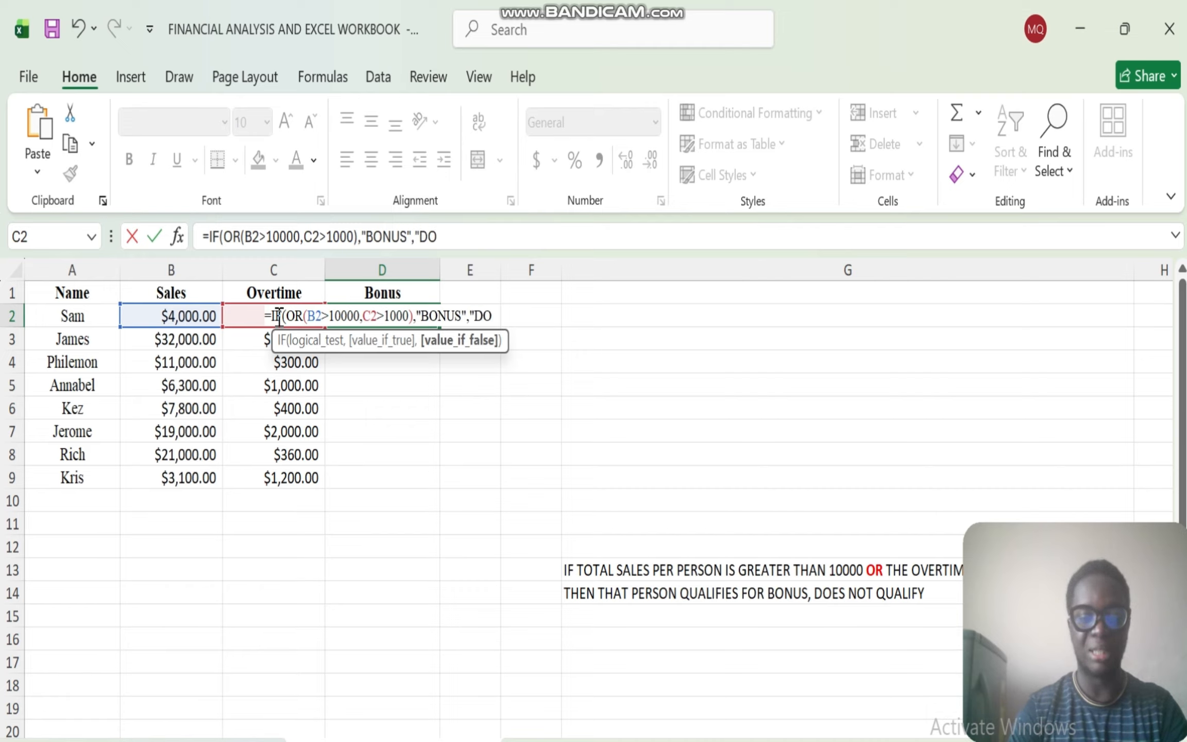
type(" NOT")
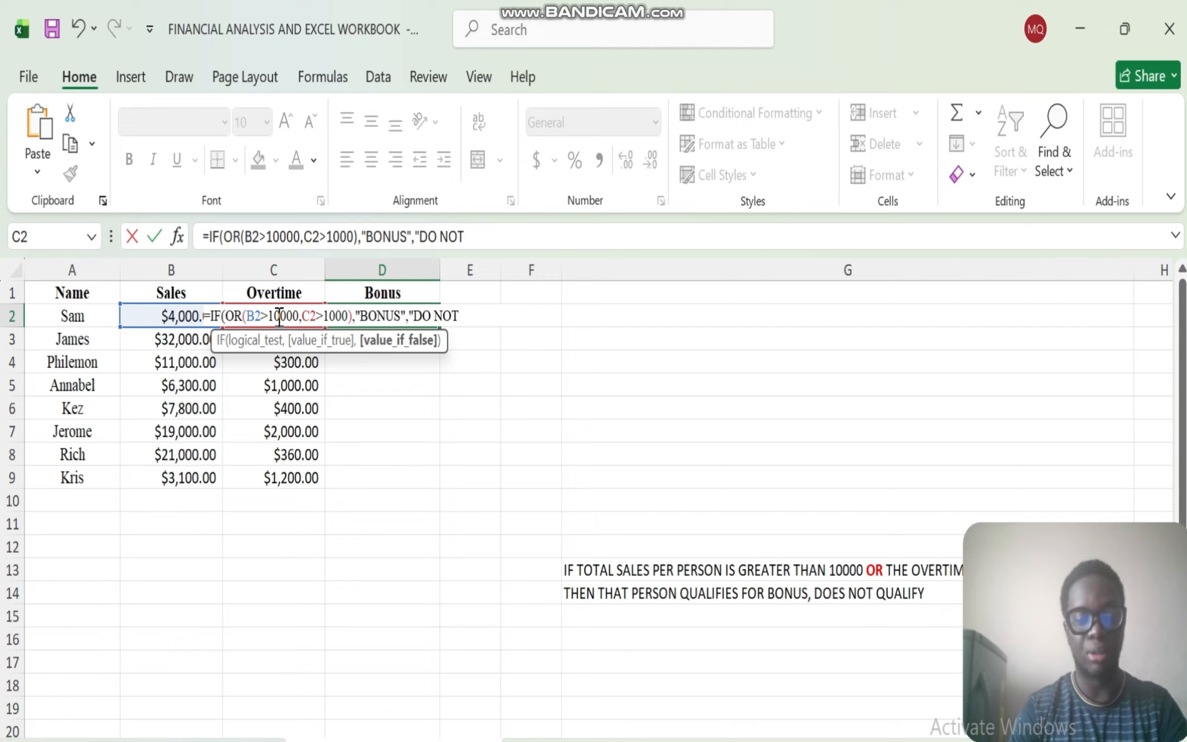
type(" DESE")
type("R")
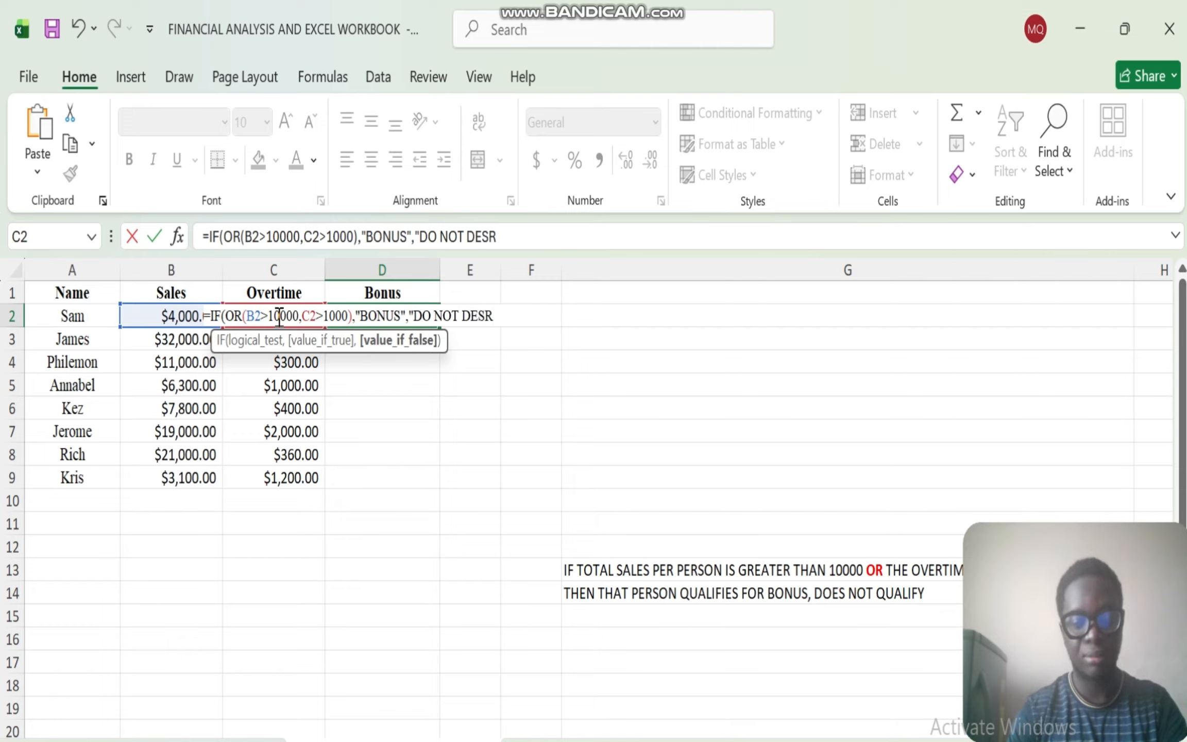
- Complete the IF formula in D2 with "BONUS" as the true value and "DO NOT DESERVE" as the false value
key("BackSpace")
type("ERVE")
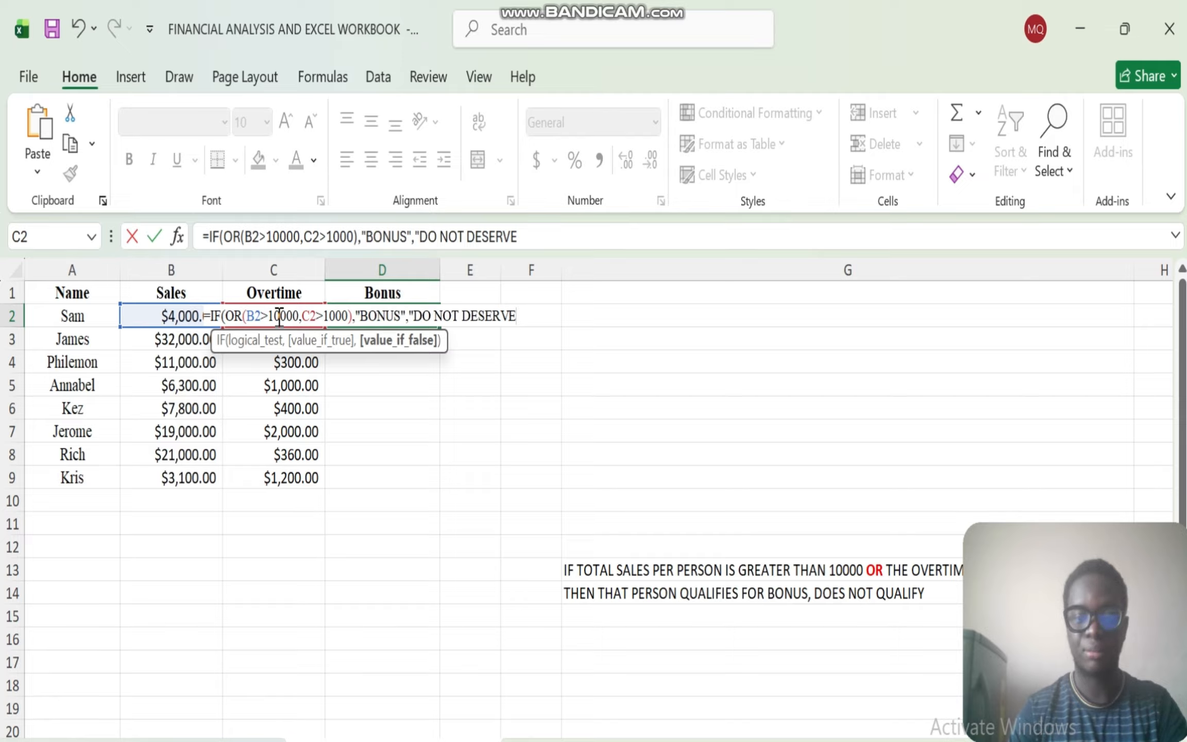
type("\"")
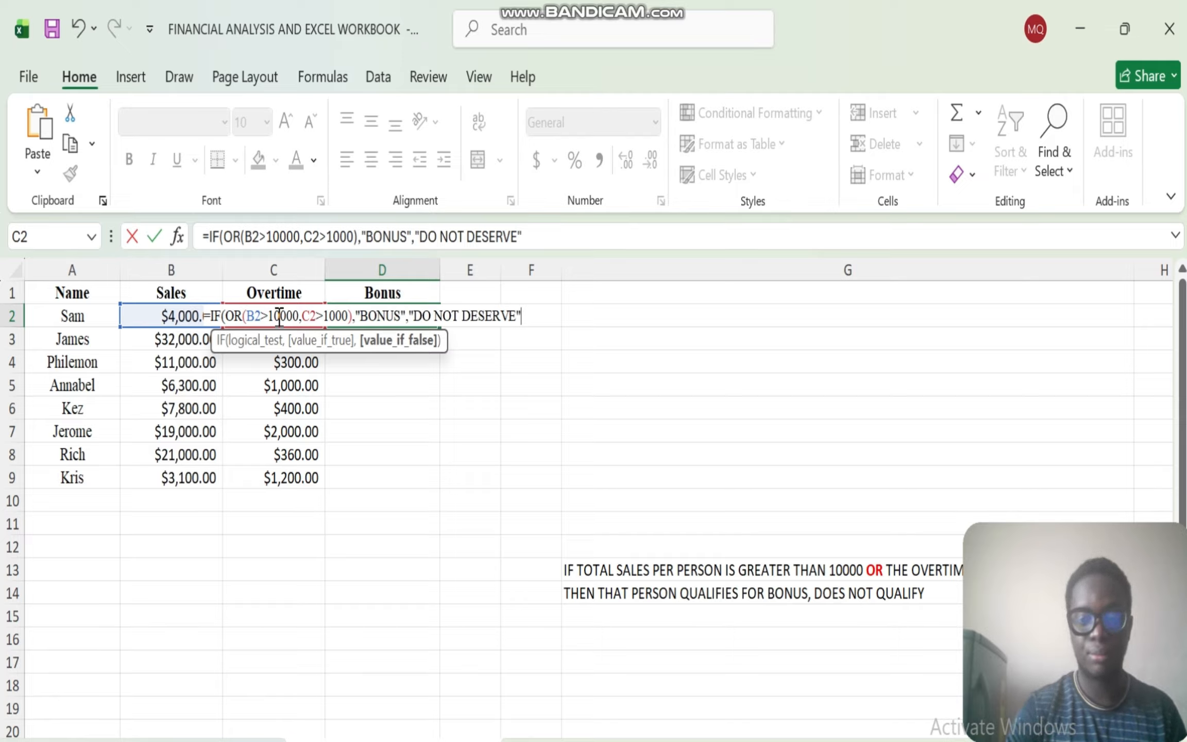
type(")")
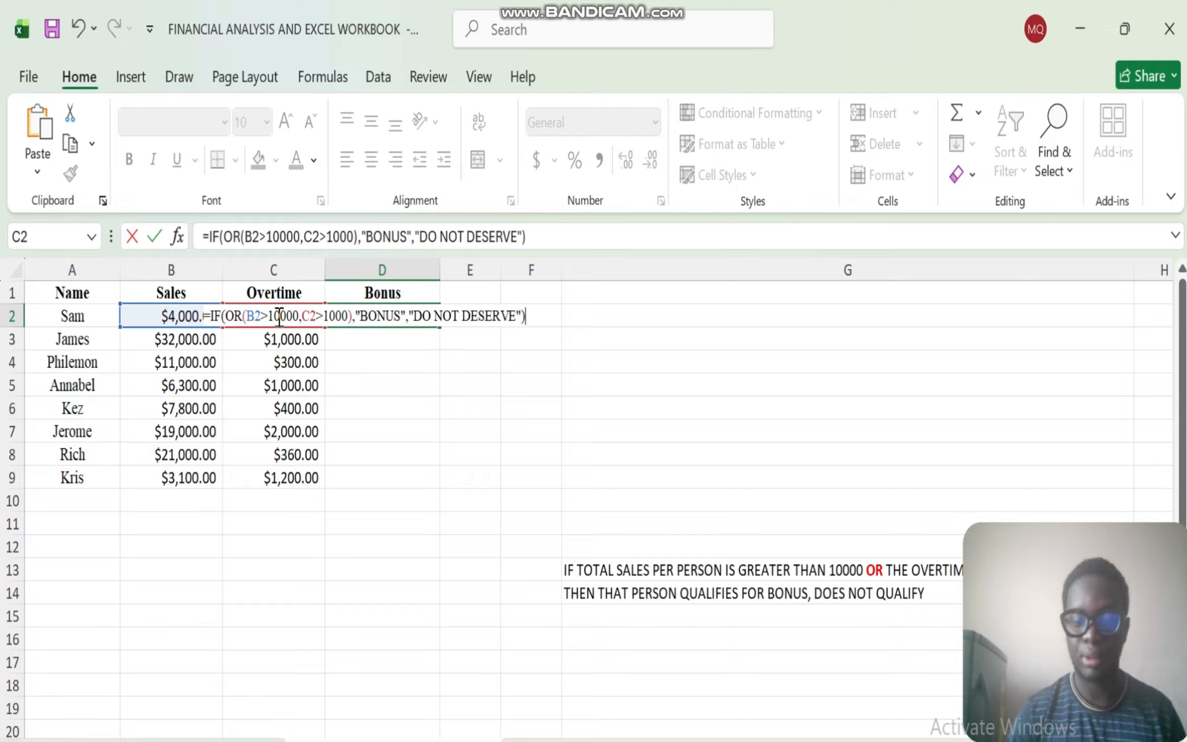
key("Return")
- Fill the IF and OR formula from D2 down to D9 and check the formulas in the first two rows
left_click(384, 314)
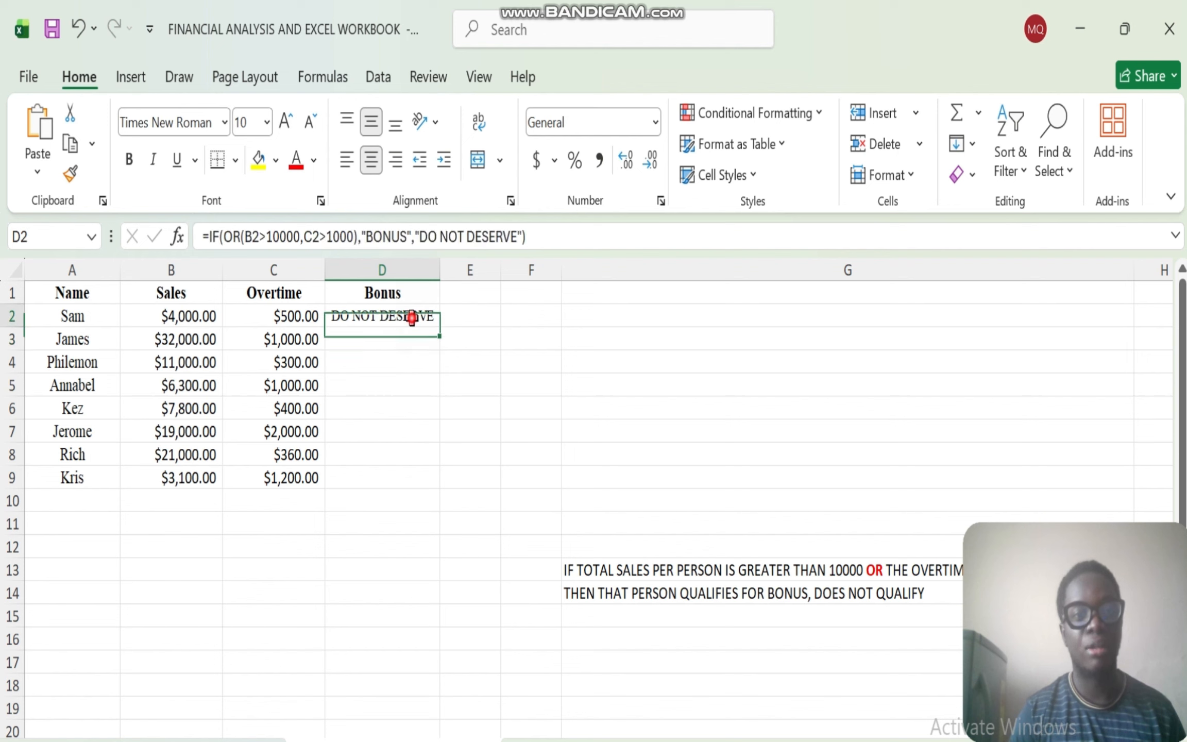
double_click(439, 328)
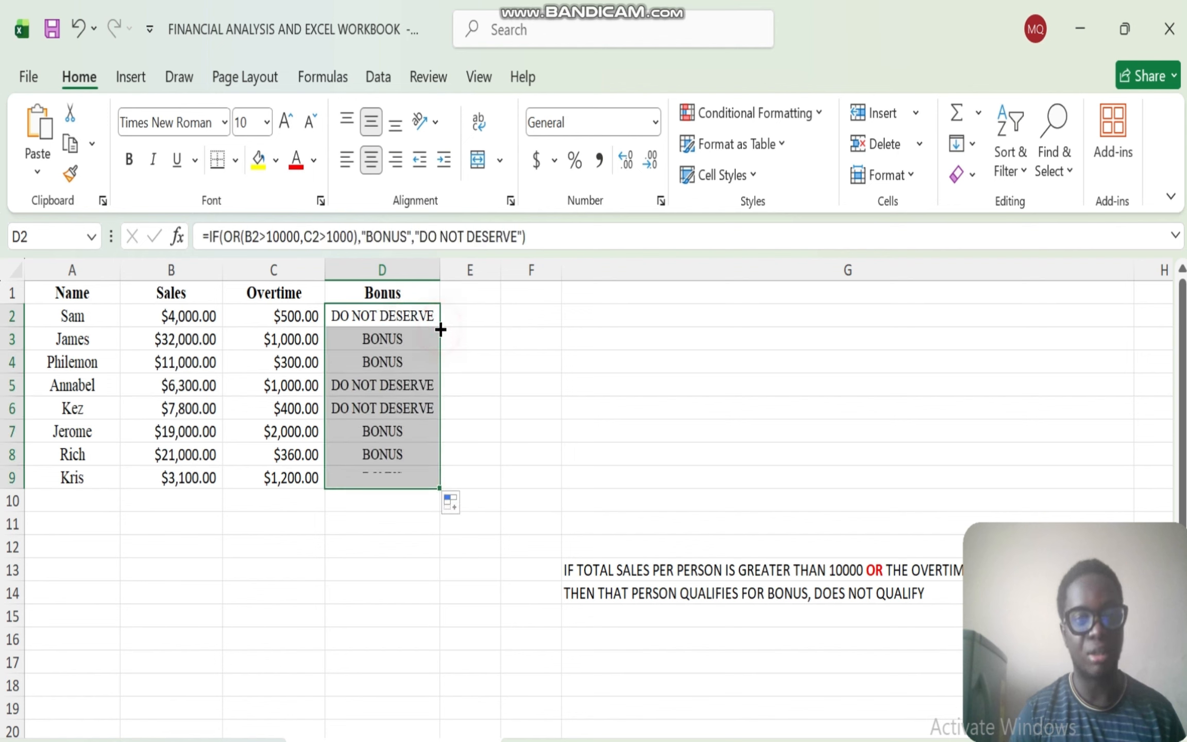
left_click(349, 342)
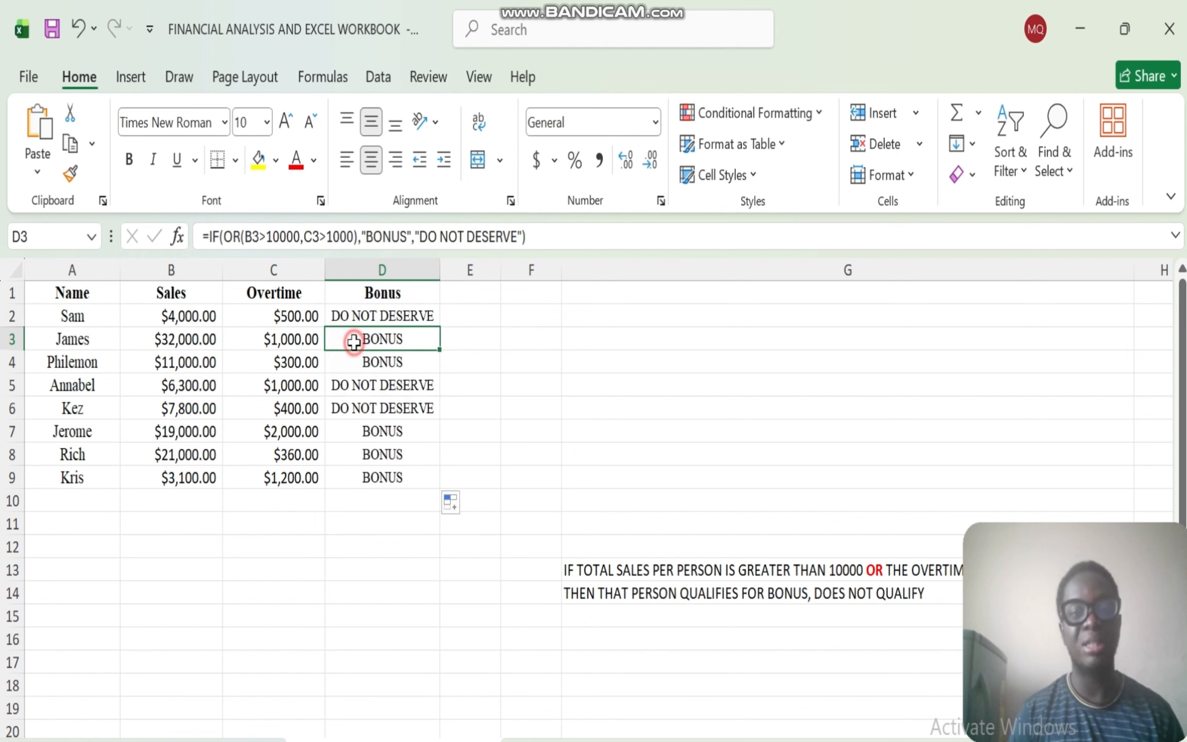
left_click(411, 317)
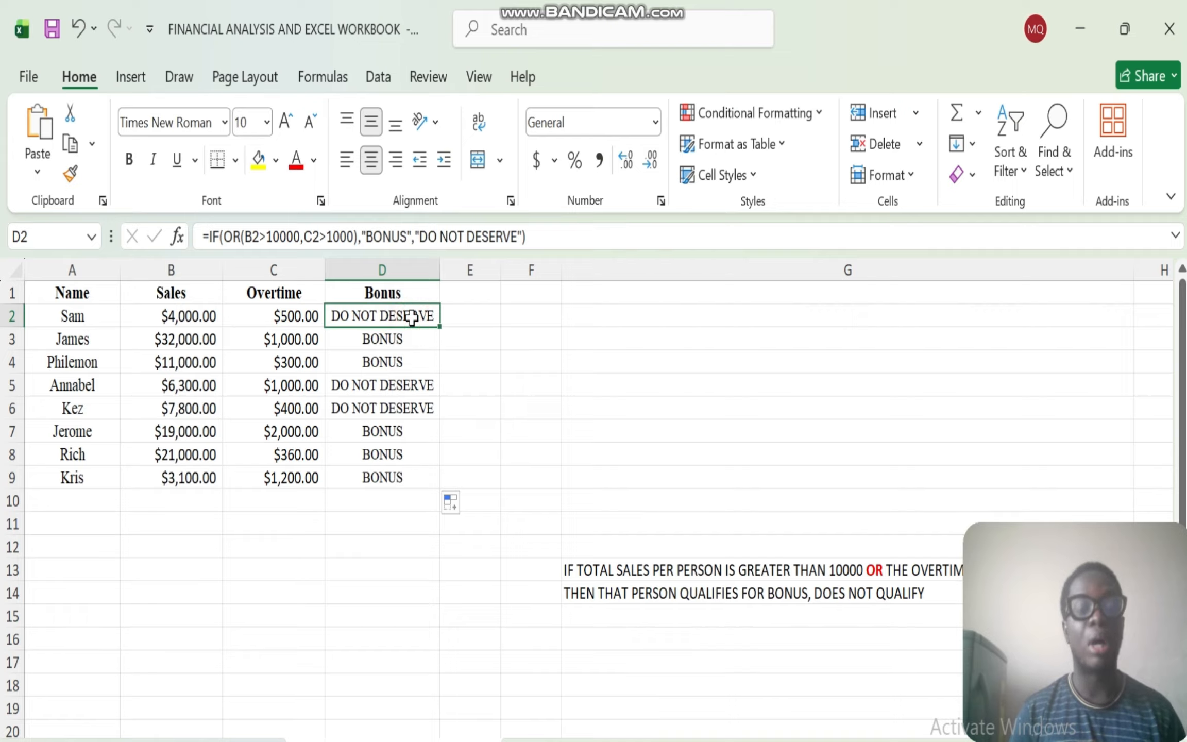